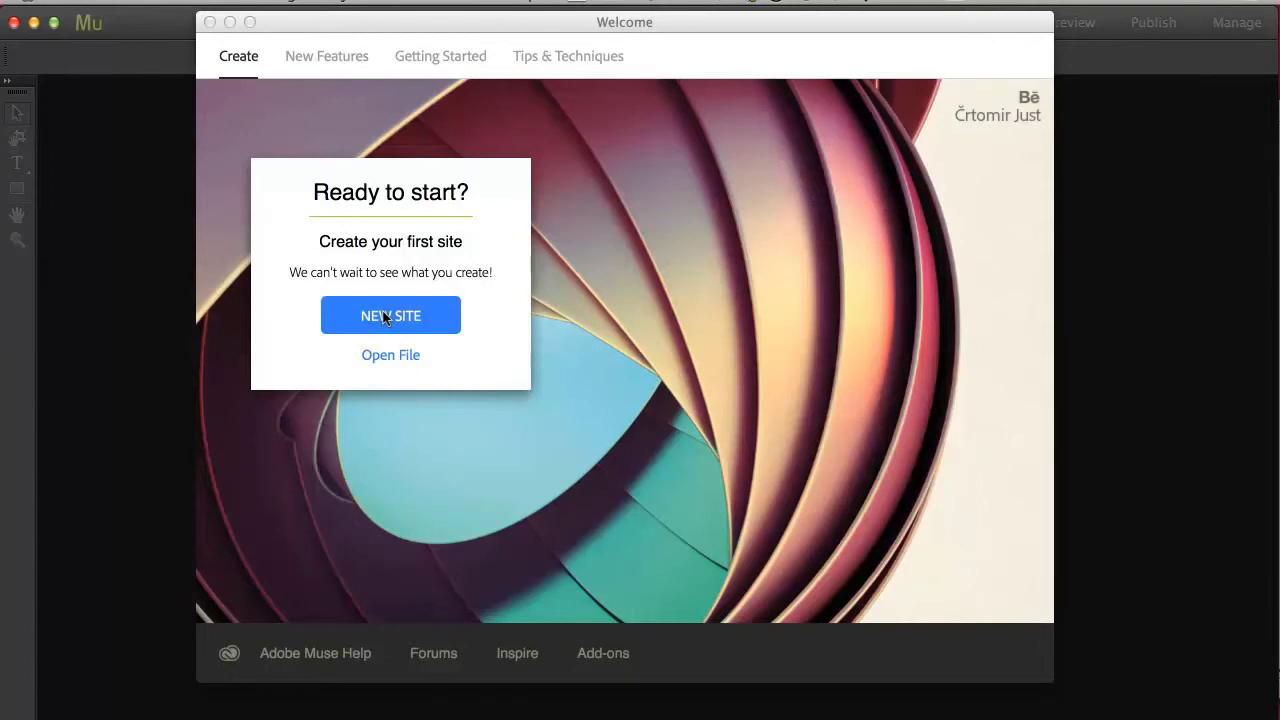
# Step: Create a new desktop site using the default 960 px layout settings
pyautogui.click(385, 316)
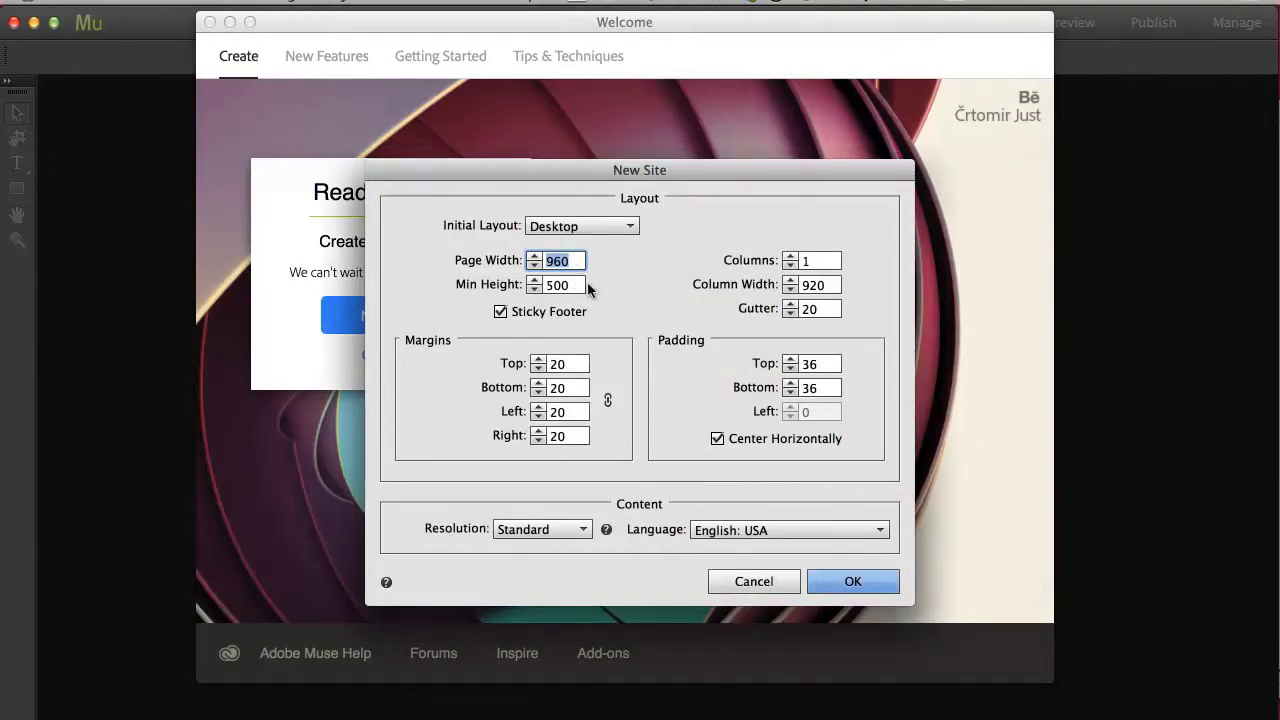
pyautogui.click(843, 582)
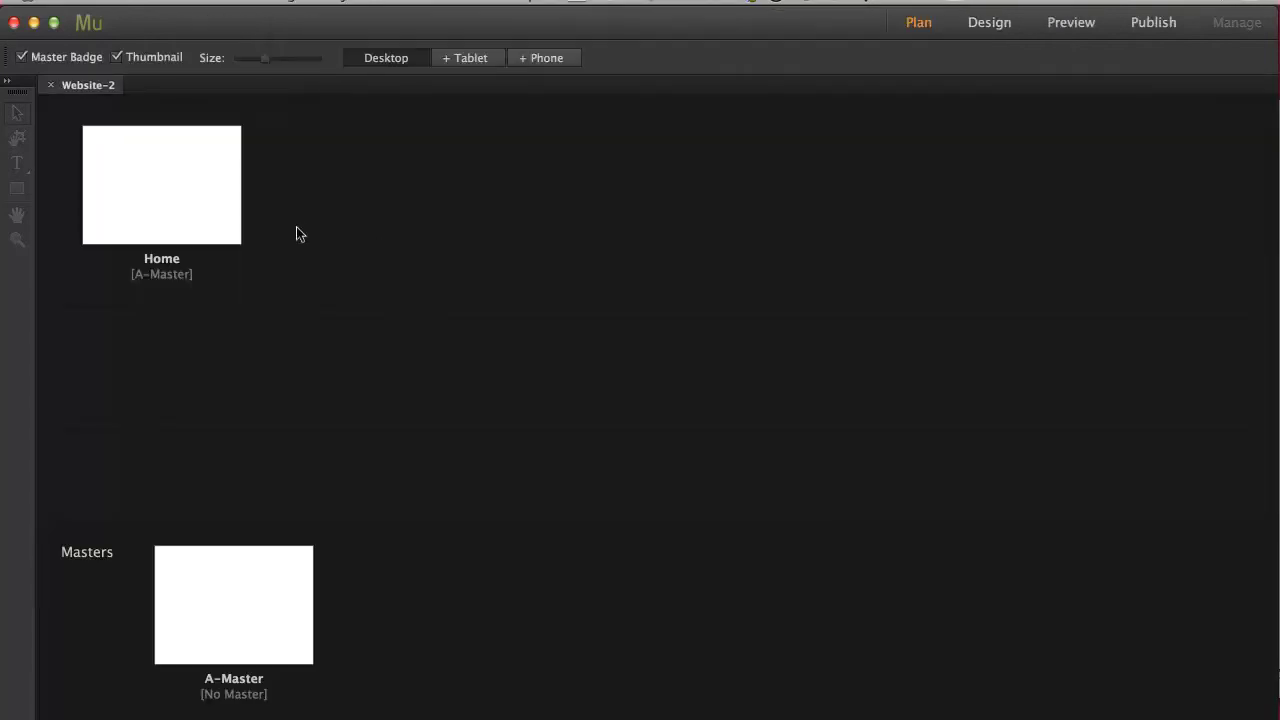
# Step: Add four new pages after Home and name the first one About
pyautogui.moveTo(180, 209)
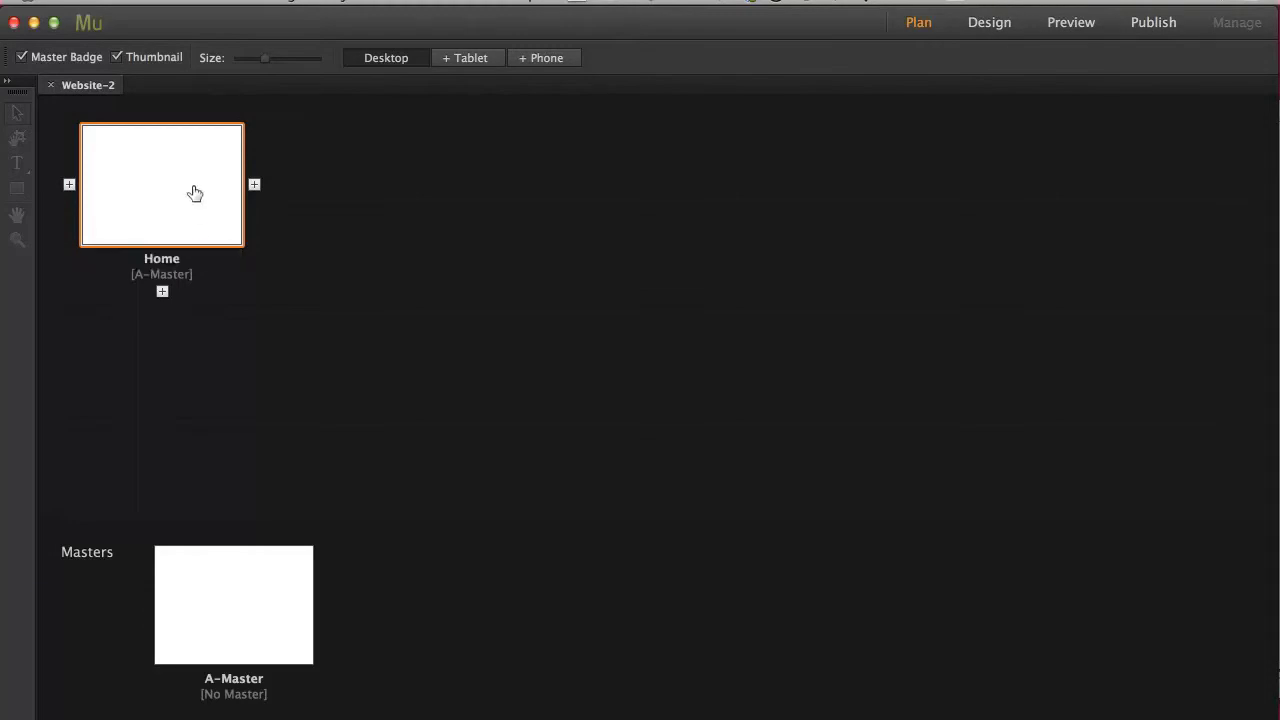
pyautogui.click(254, 184)
pyautogui.click(254, 184)
pyautogui.click(254, 184)
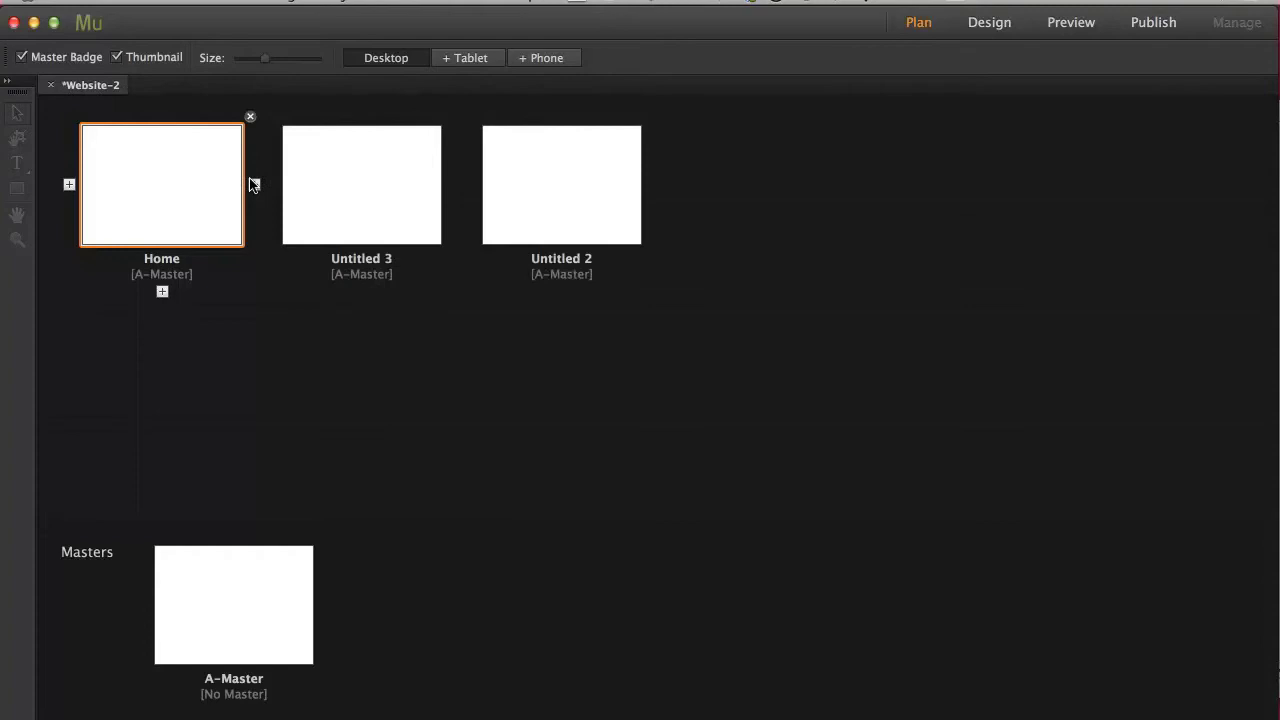
pyautogui.click(254, 184)
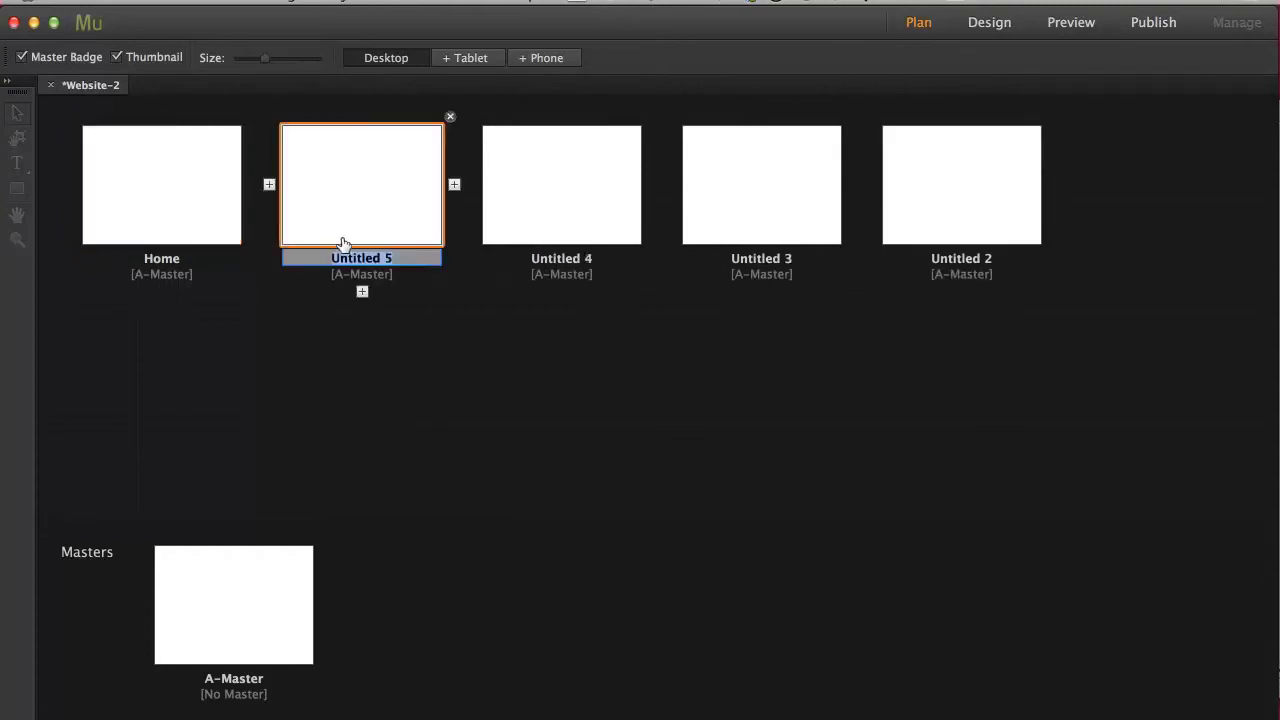
pyautogui.write('About')
pyautogui.press('Return')
# Step: Rename the other new pages Products and Contact, and delete the extra Untitled 2 page
pyautogui.doubleClick(530, 252)
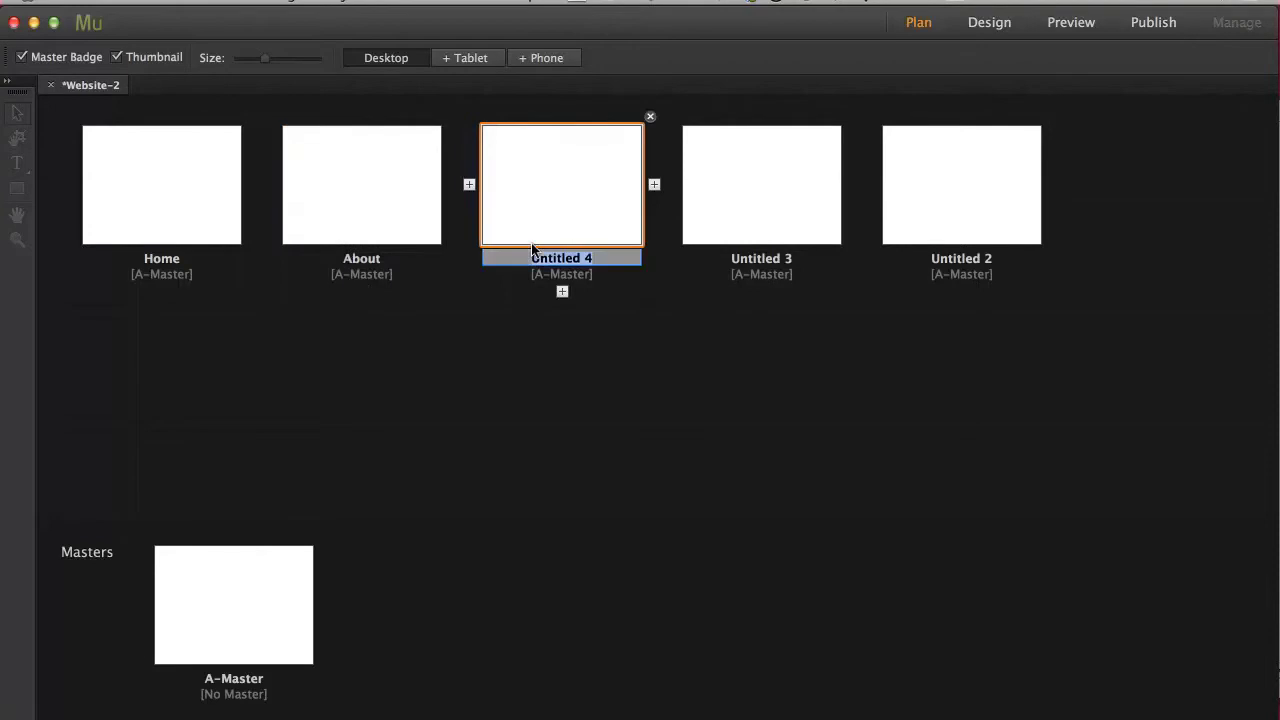
pyautogui.write('Products')
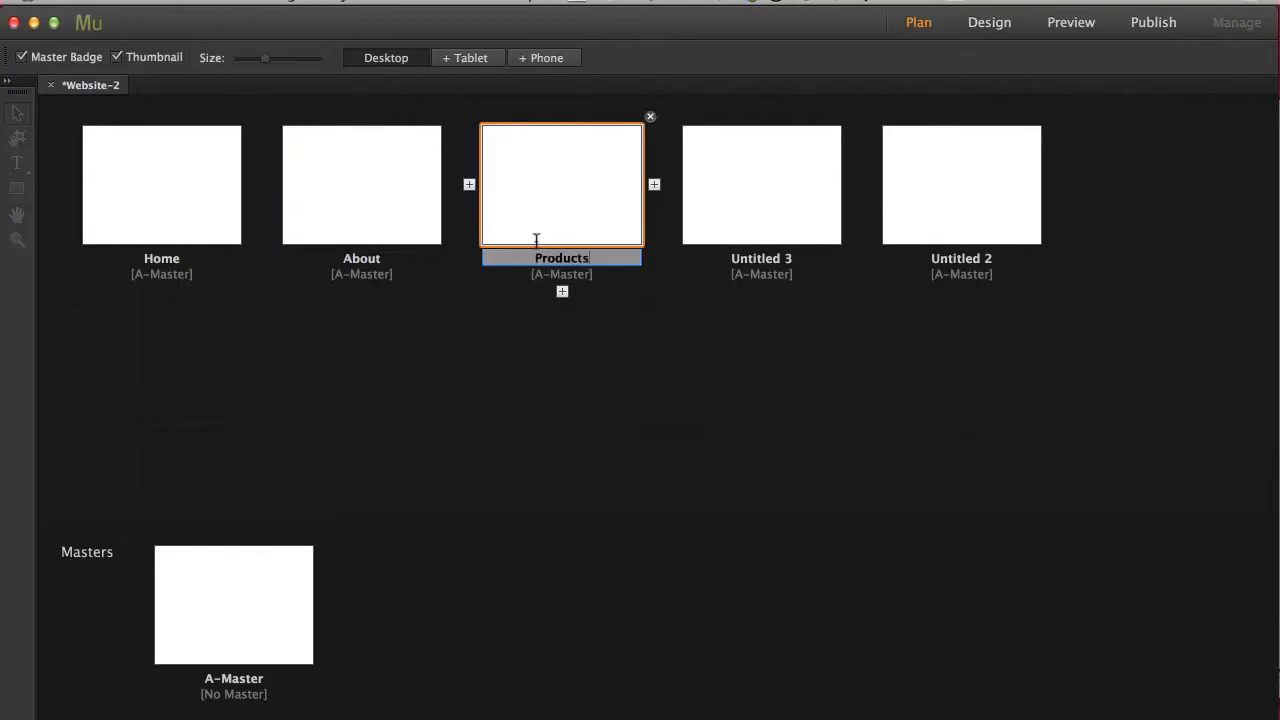
pyautogui.doubleClick(740, 258)
pyautogui.write('C')
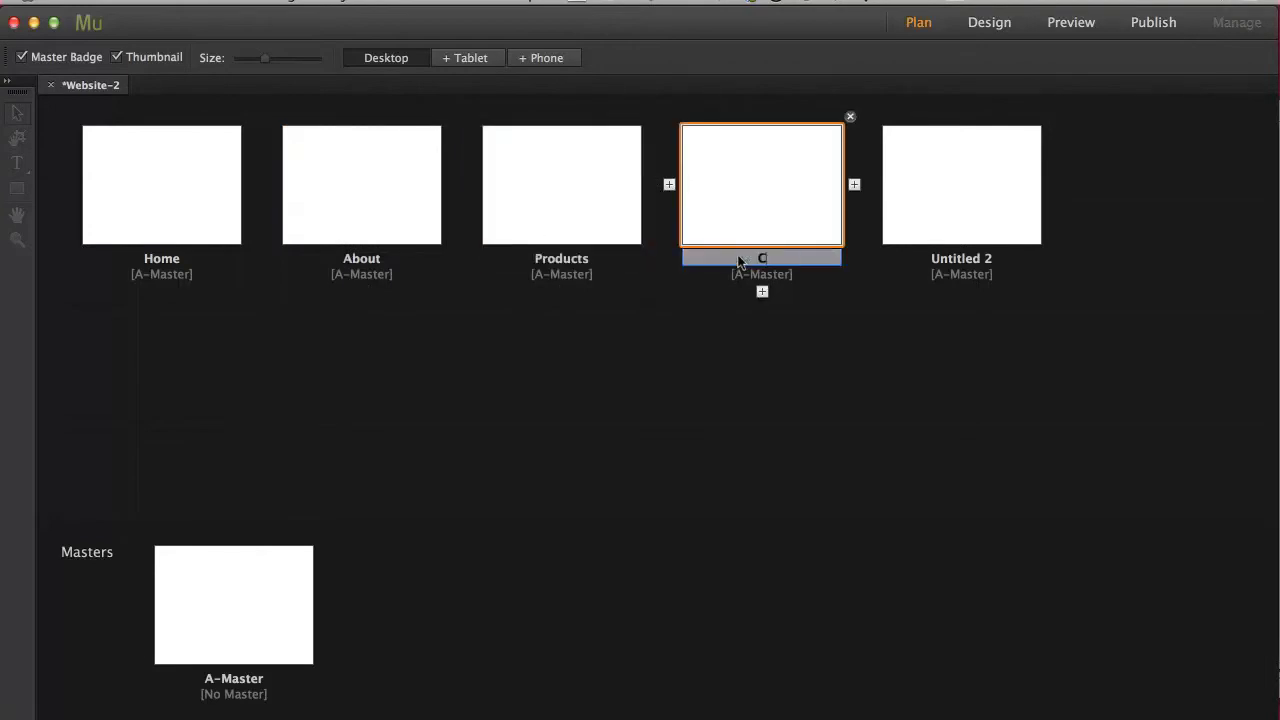
pyautogui.write('Ontact')
pyautogui.press('BackSpace')
pyautogui.press('BackSpace')
pyautogui.press('BackSpace')
pyautogui.press('BackSpace')
pyautogui.press('BackSpace')
pyautogui.write('ntact')
pyautogui.click(742, 307)
pyautogui.click(922, 246)
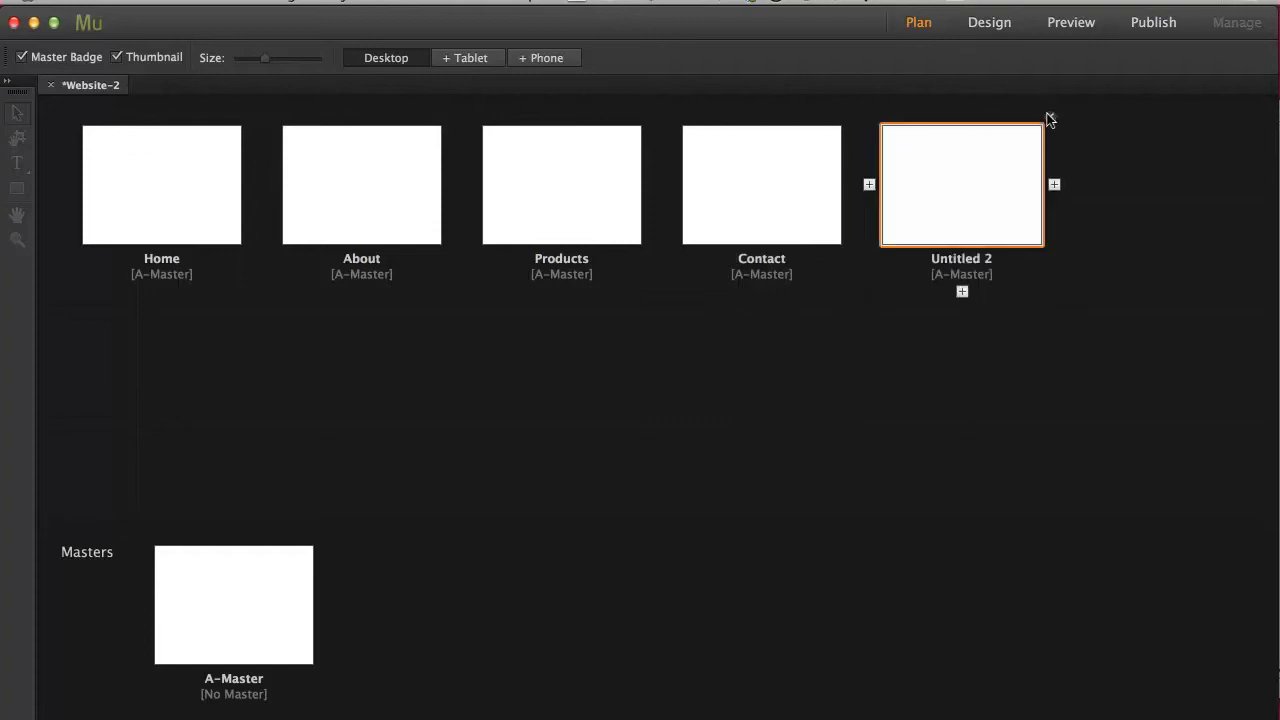
pyautogui.click(1049, 119)
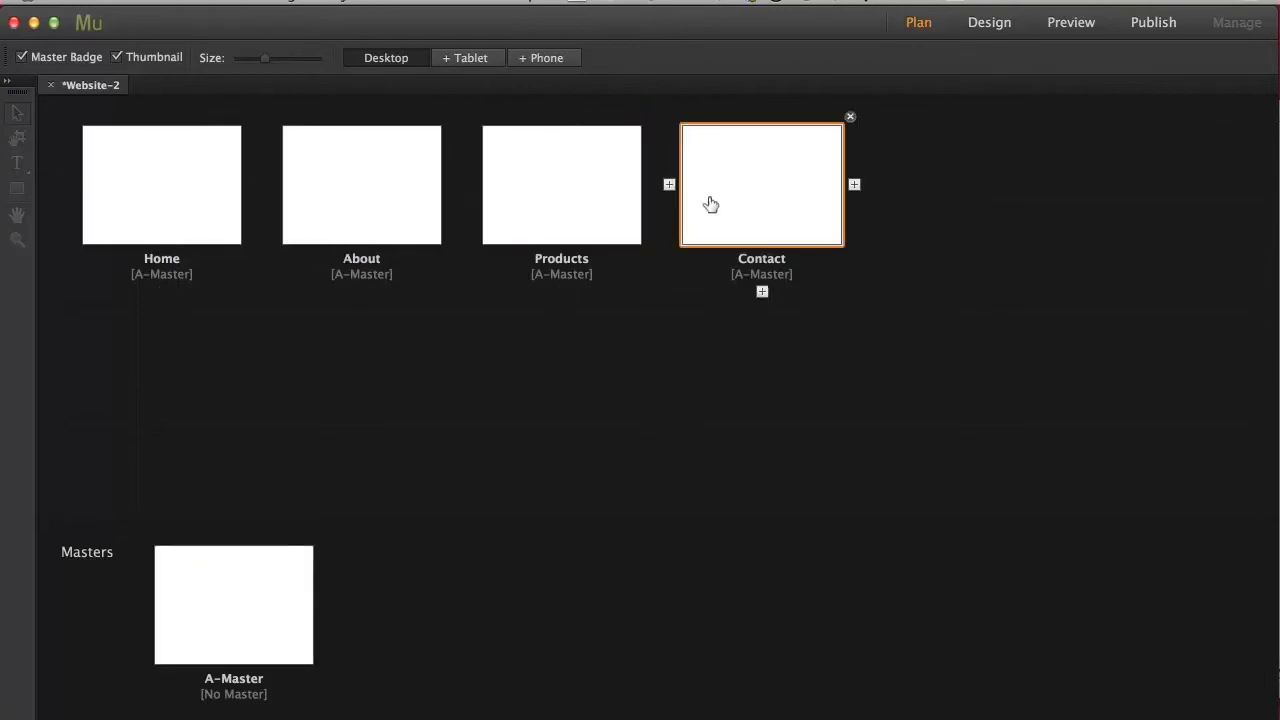
# Step: On the A-Master page, draw a small red-filled rectangle near the top-left corner
pyautogui.doubleClick(231, 614)
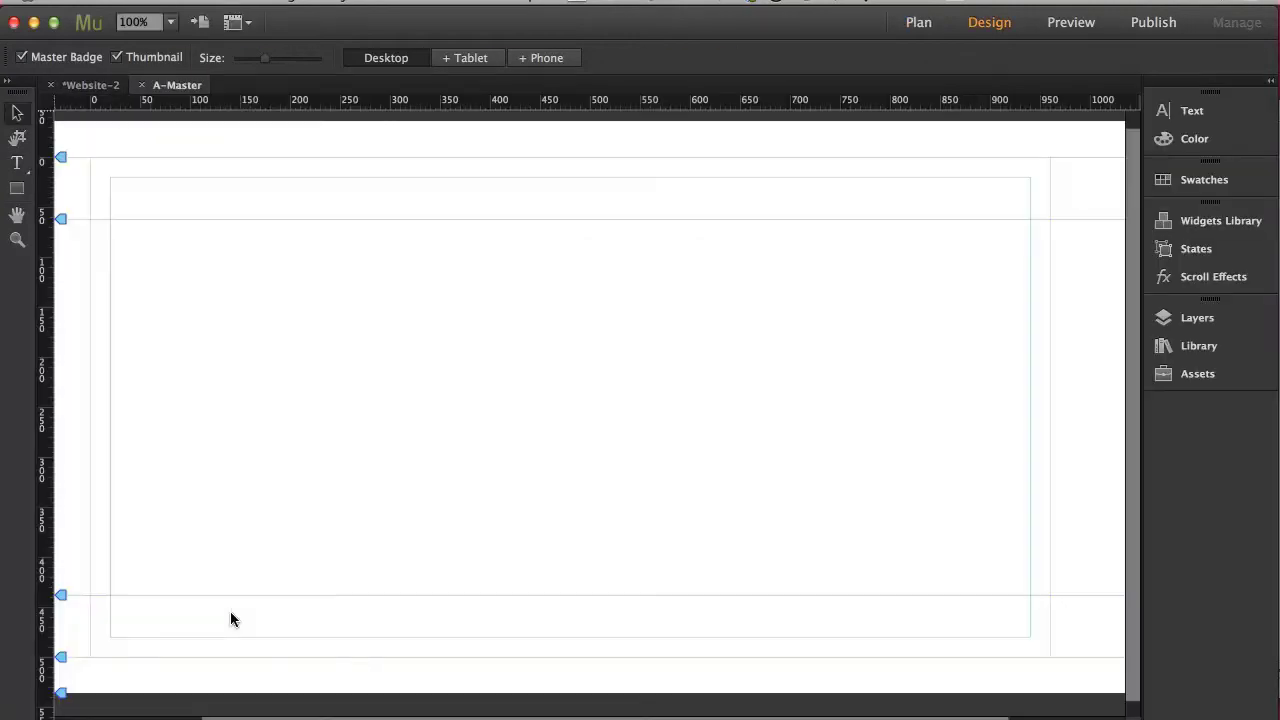
pyautogui.click(15, 188)
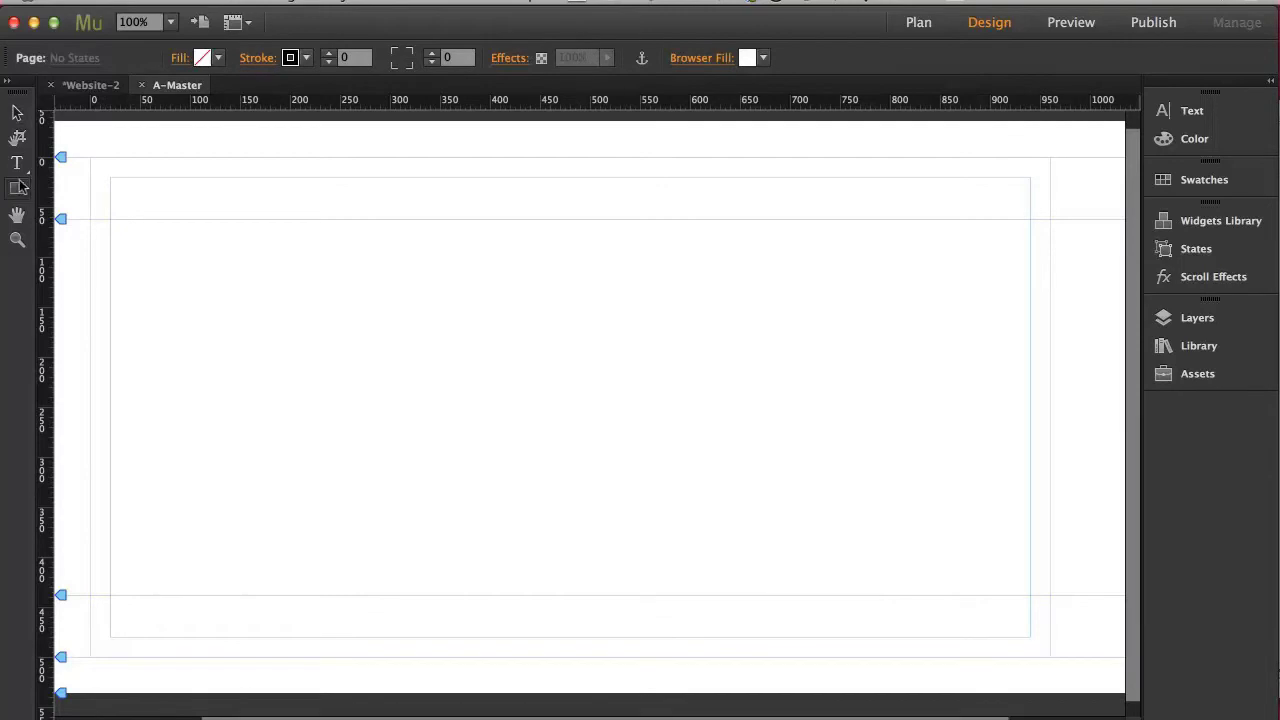
pyautogui.moveTo(119, 181); pyautogui.dragTo(224, 250)
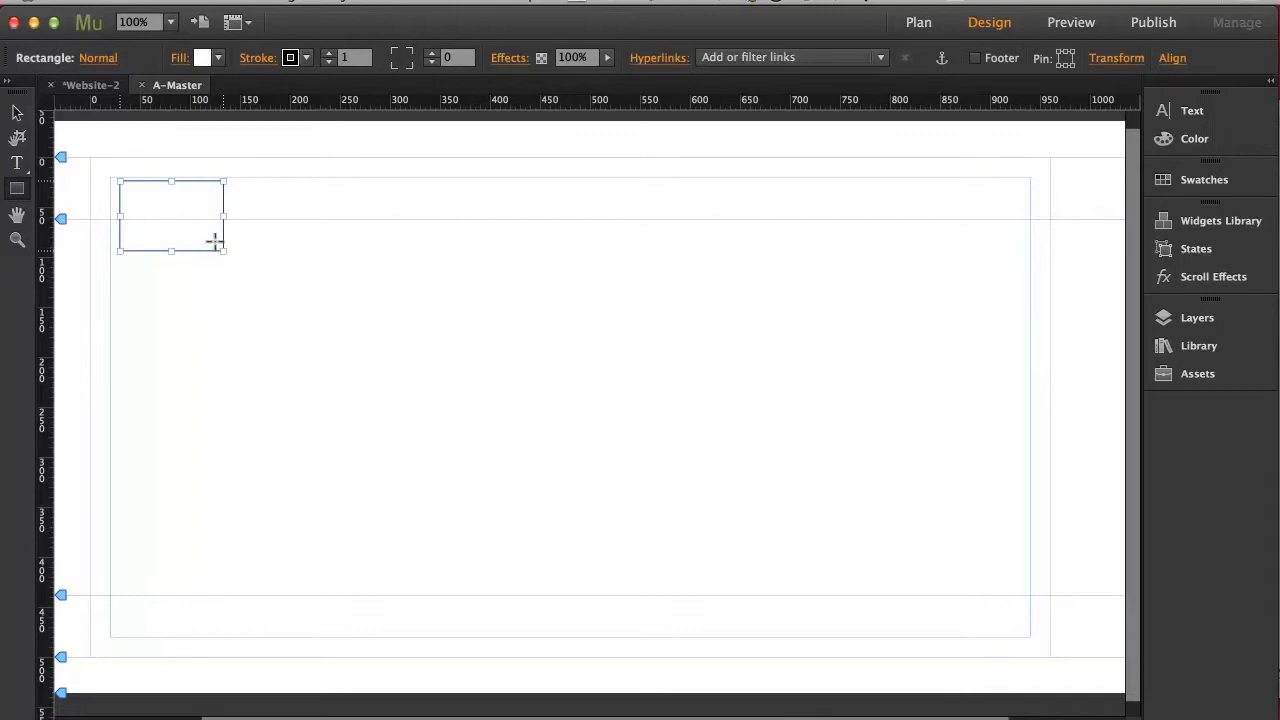
pyautogui.click(201, 58)
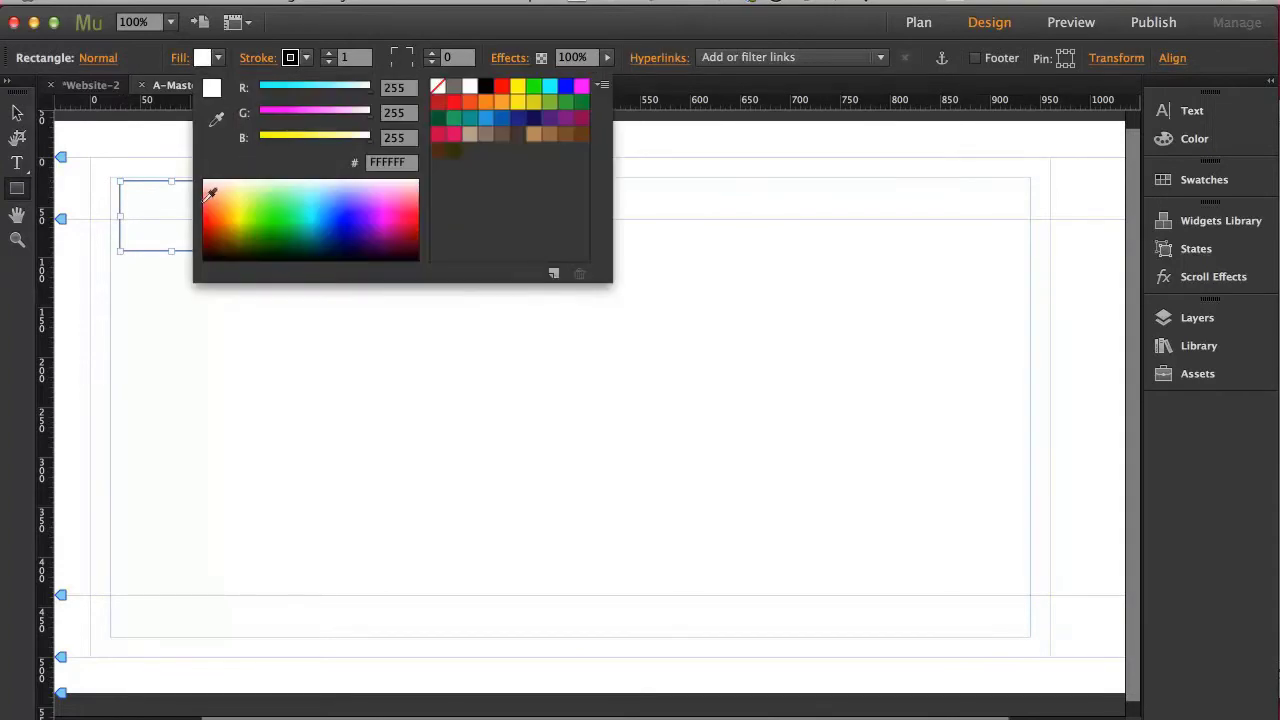
pyautogui.click(211, 192)
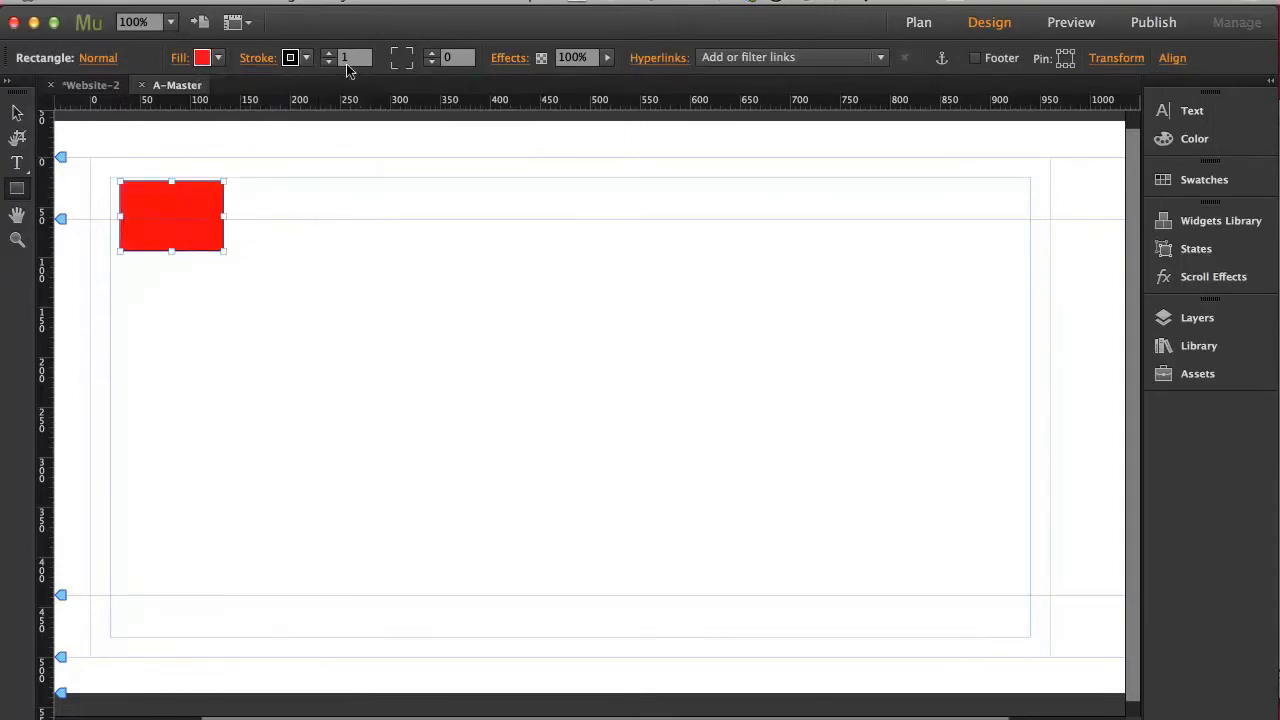
# Step: Round the red rectangle's corners to radius 44 and resize it into a circle
pyautogui.moveTo(391, 66); pyautogui.dragTo(408, 62)
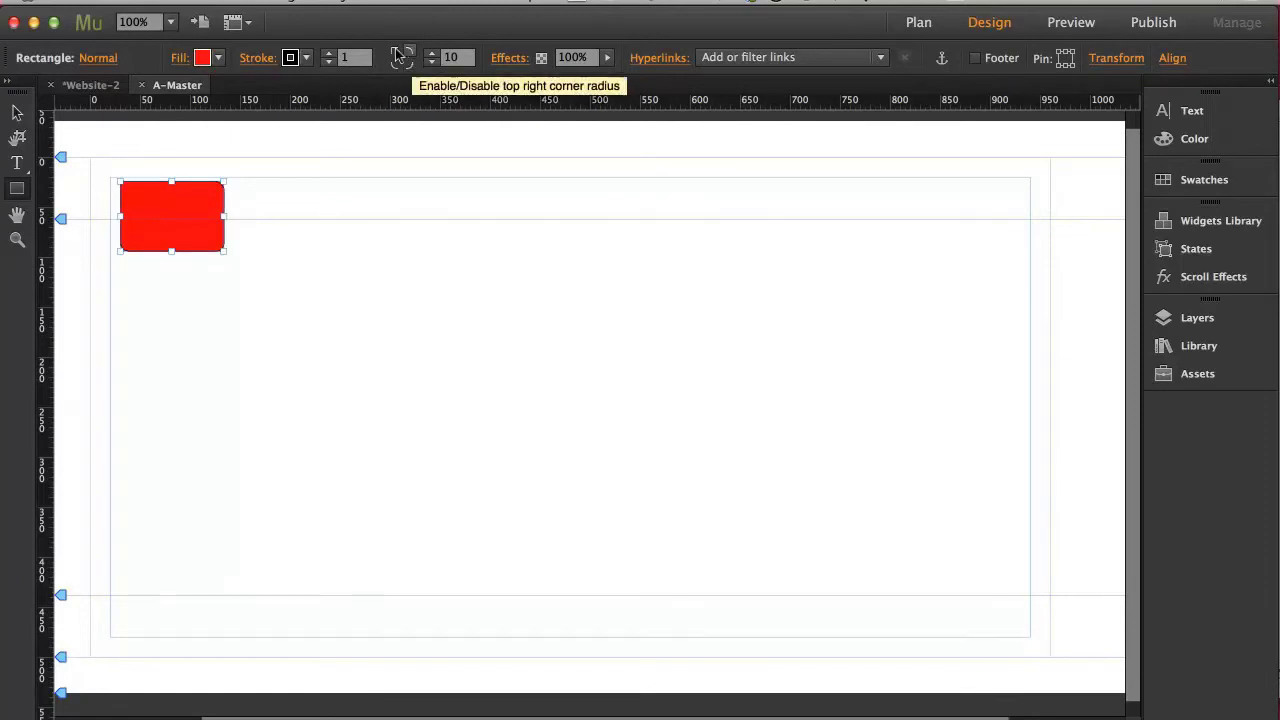
pyautogui.click(409, 53)
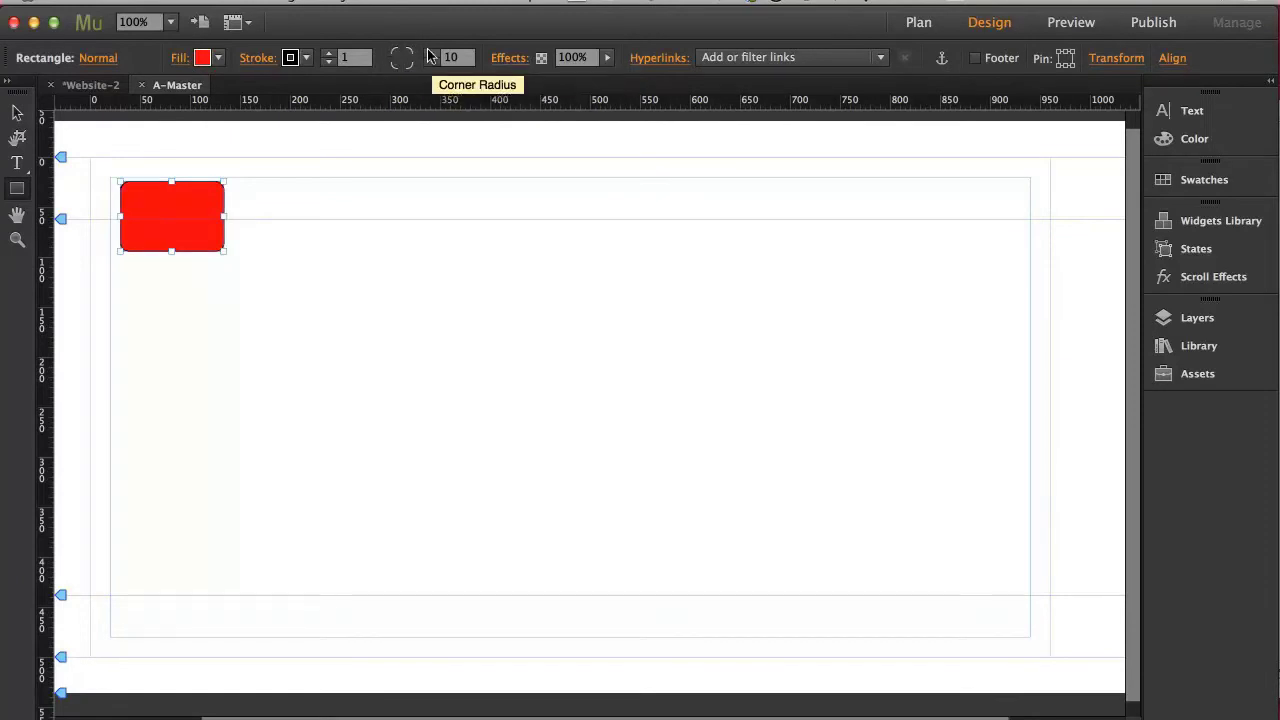
pyautogui.click(430, 62)
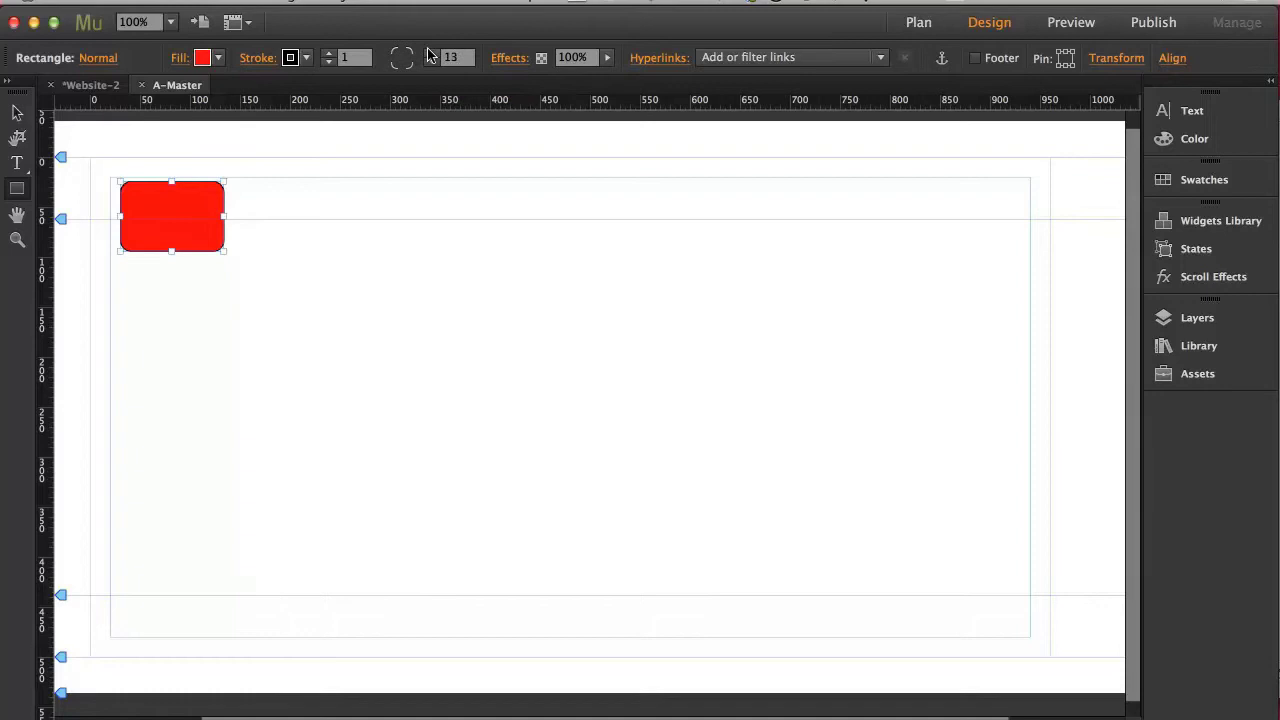
pyautogui.click(429, 54)
pyautogui.press('v')
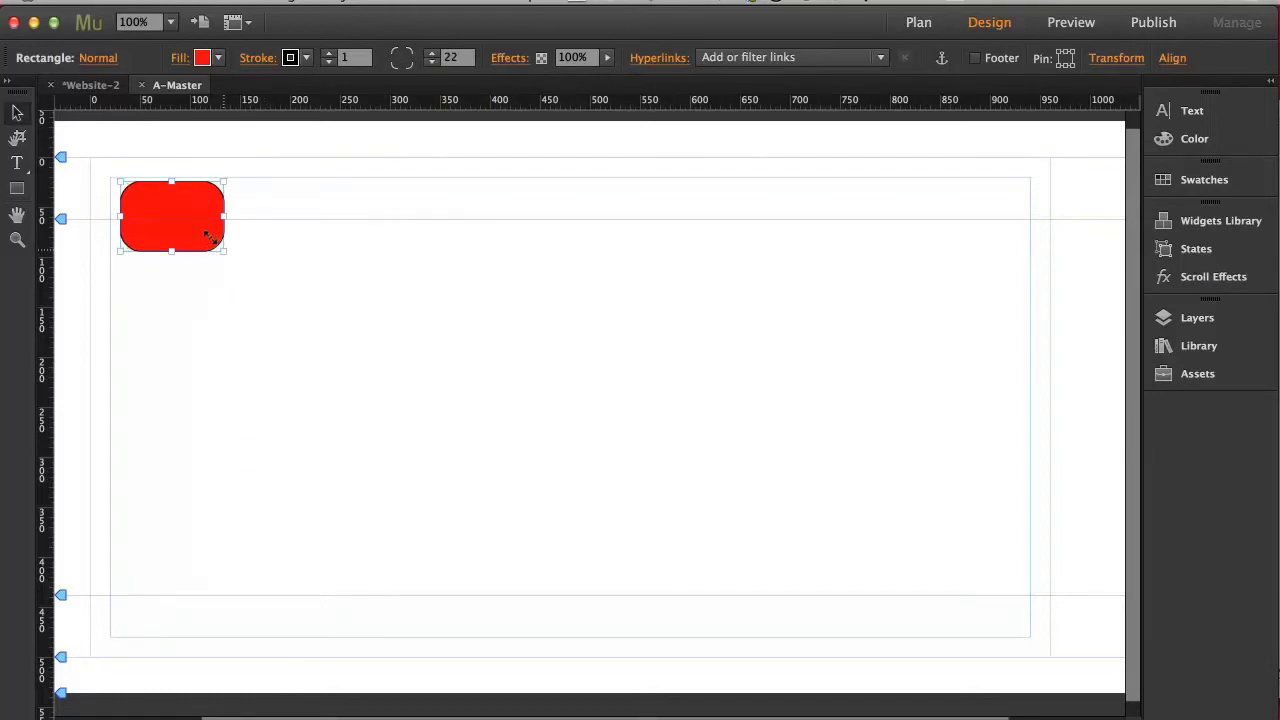
pyautogui.moveTo(218, 246); pyautogui.dragTo(173, 237)
pyautogui.click(429, 53)
pyautogui.click(429, 53)
pyautogui.click(429, 53)
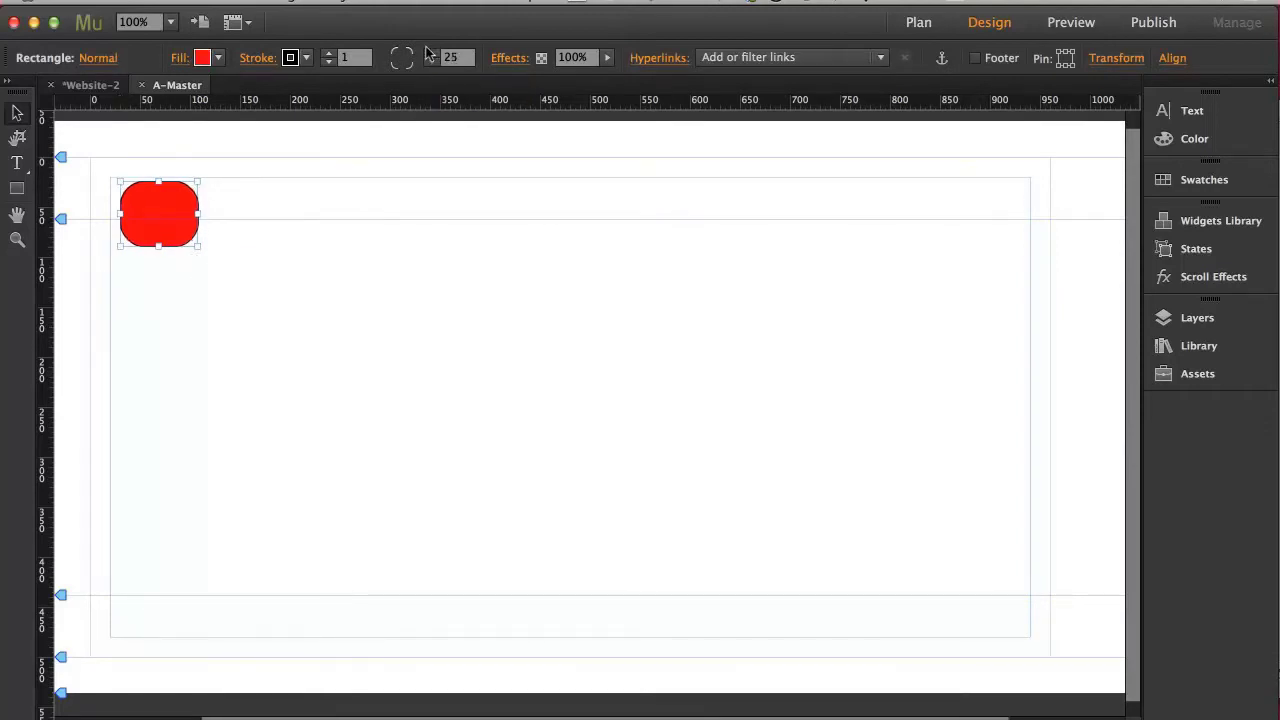
pyautogui.click(429, 53)
pyautogui.moveTo(158, 246); pyautogui.dragTo(158, 256)
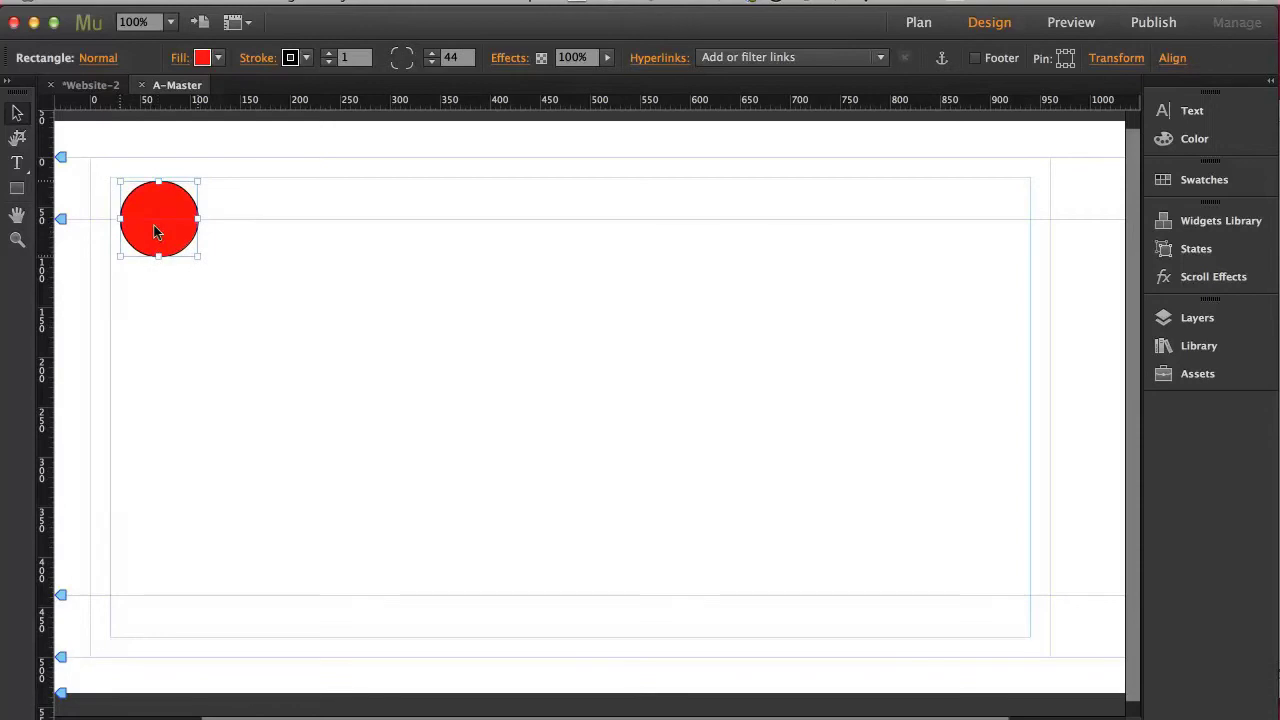
pyautogui.click(14, 163)
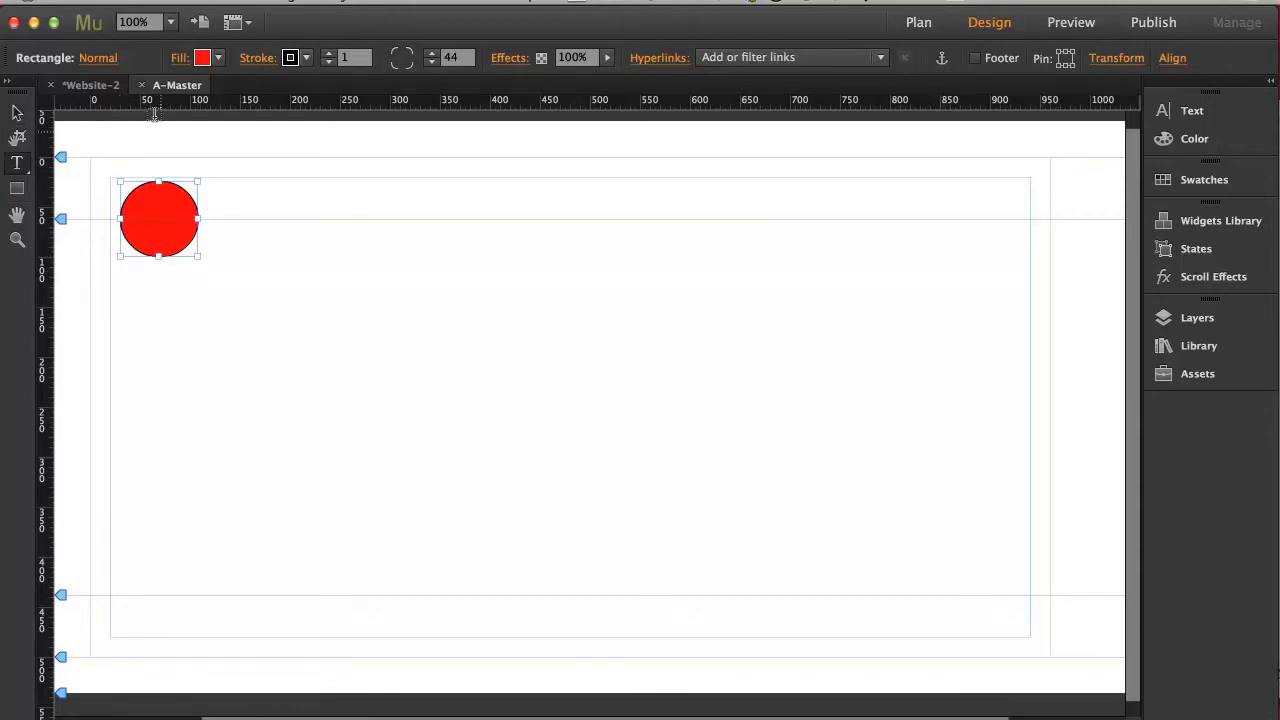
# Step: Add a 'LOGO' text frame and move it onto the red circle
pyautogui.click(197, 55)
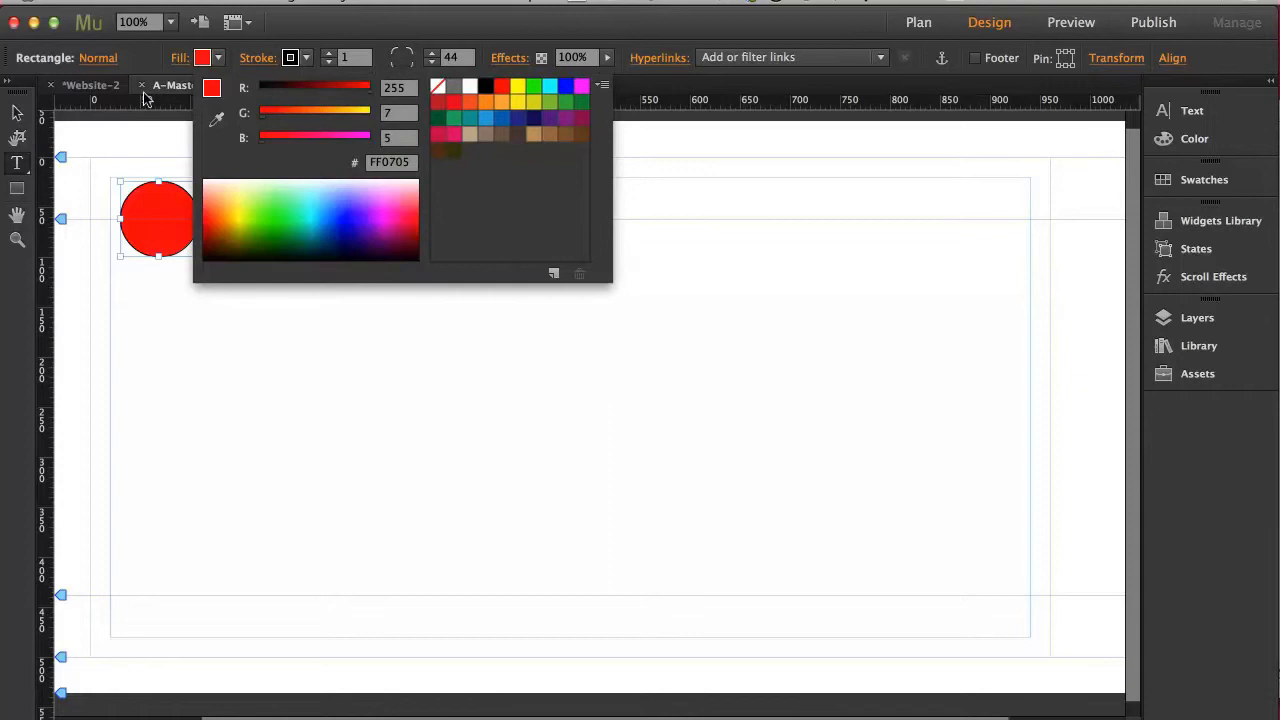
pyautogui.click(285, 210)
pyautogui.moveTo(344, 220); pyautogui.dragTo(353, 220)
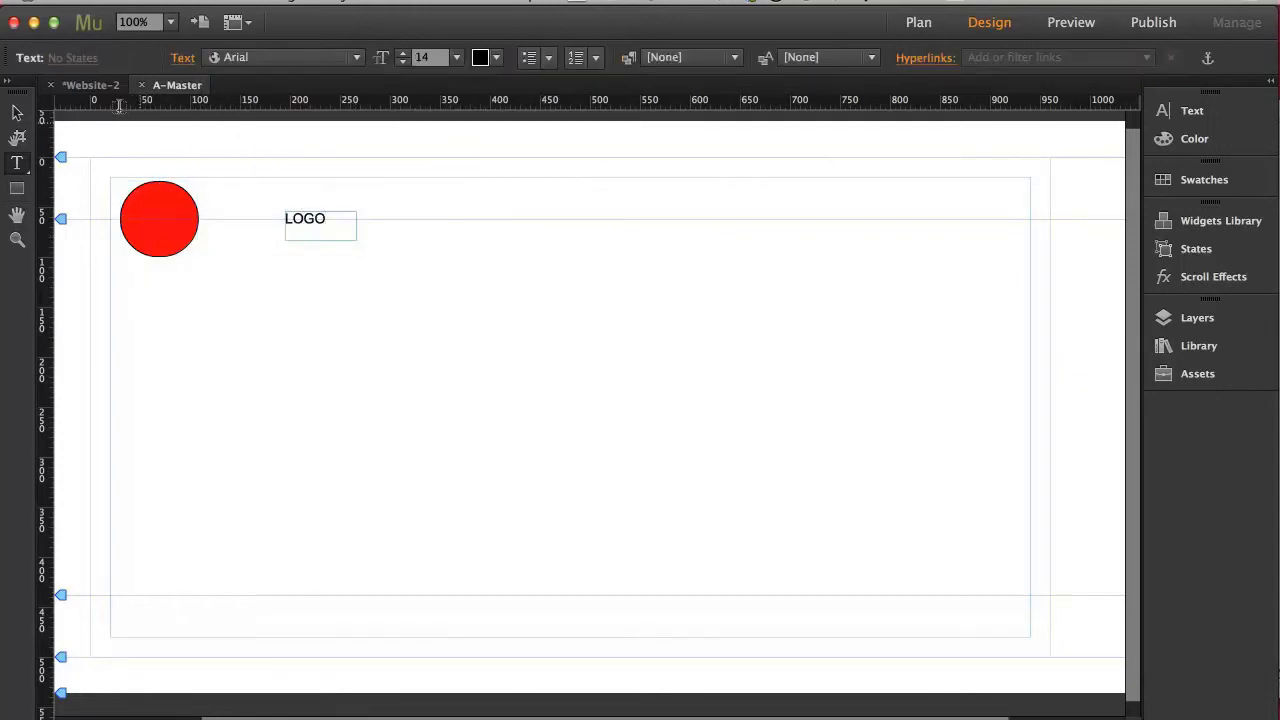
pyautogui.click(16, 112)
pyautogui.moveTo(282, 218); pyautogui.dragTo(184, 204)
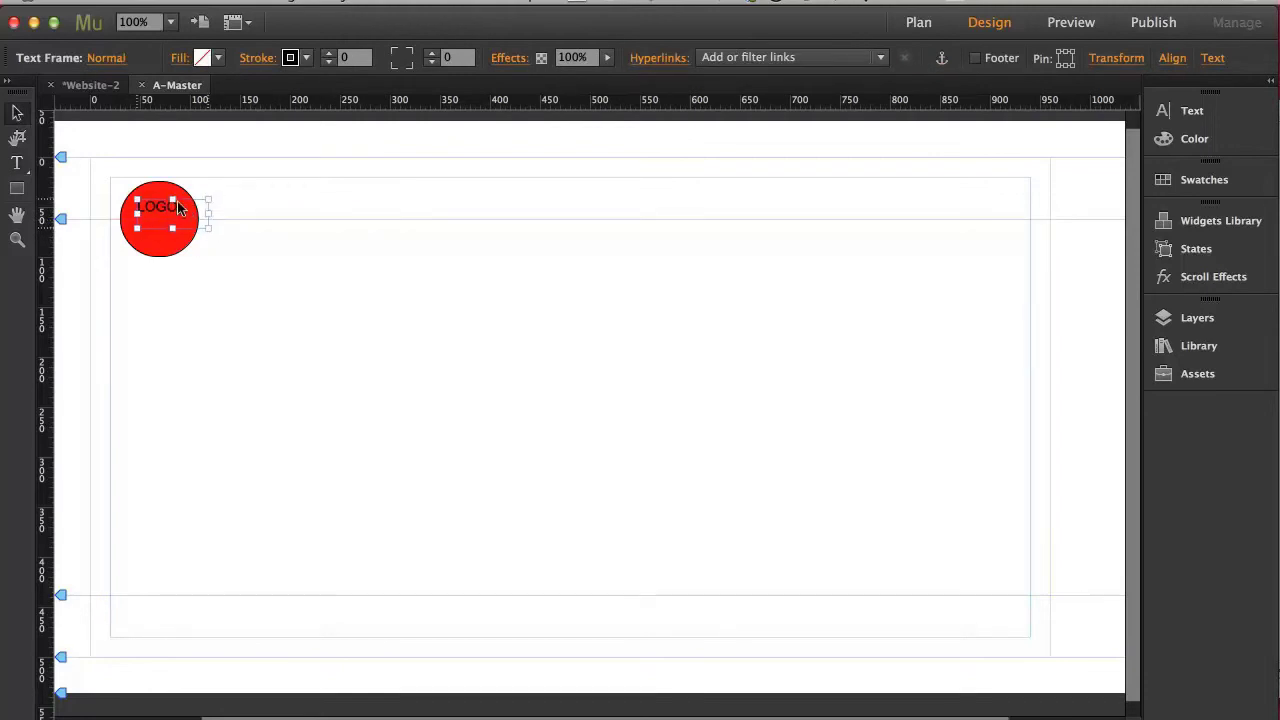
# Step: Return to the site plan, then reopen the A-Master page for editing
pyautogui.click(141, 85)
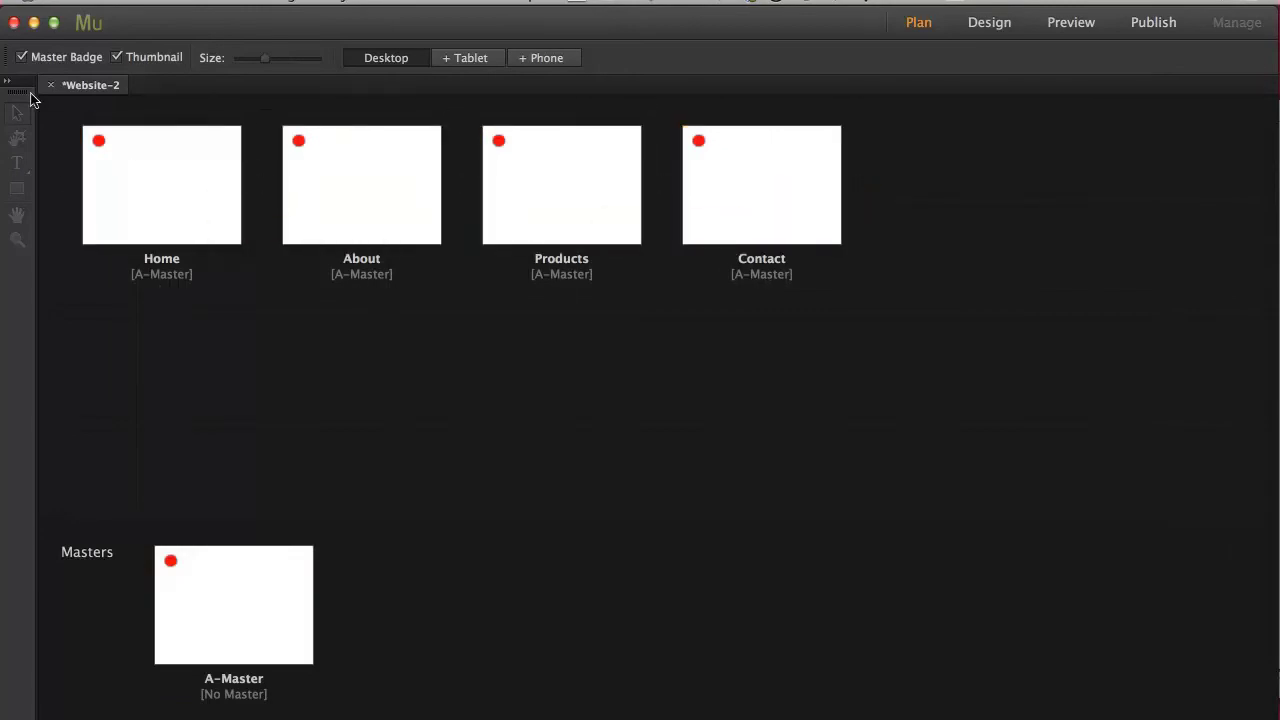
pyautogui.doubleClick(219, 605)
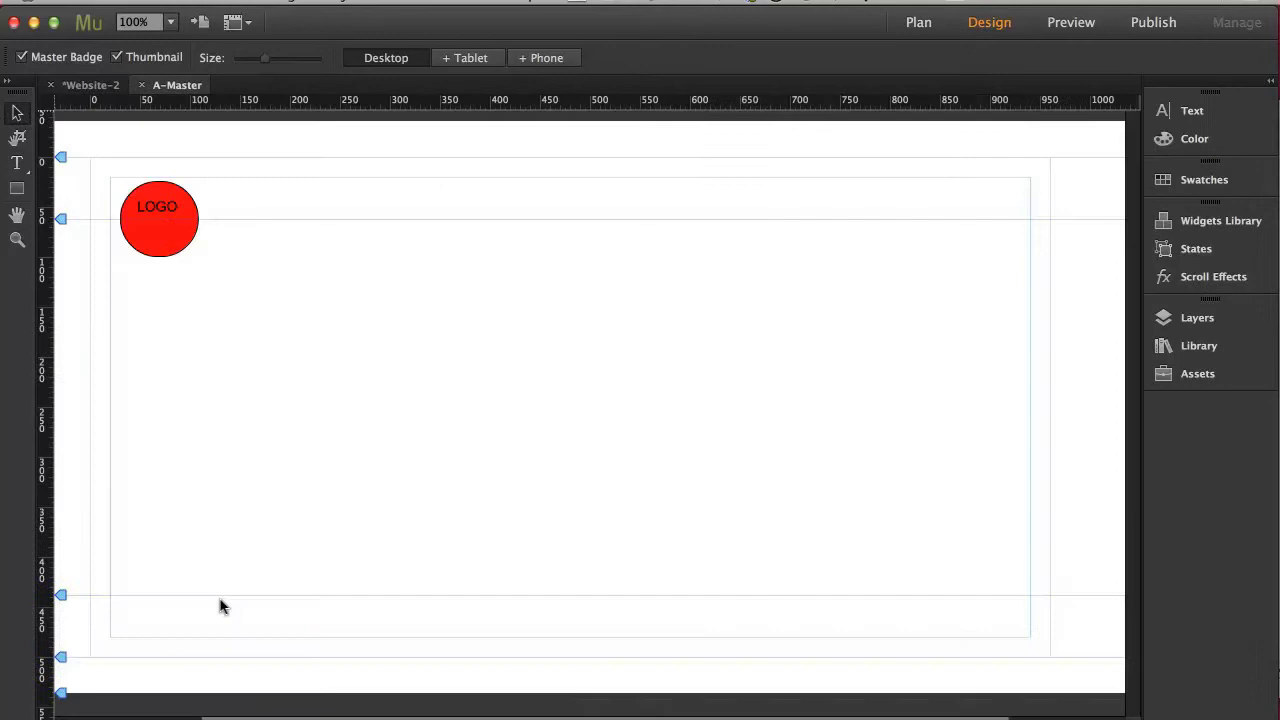
pyautogui.click(14, 186)
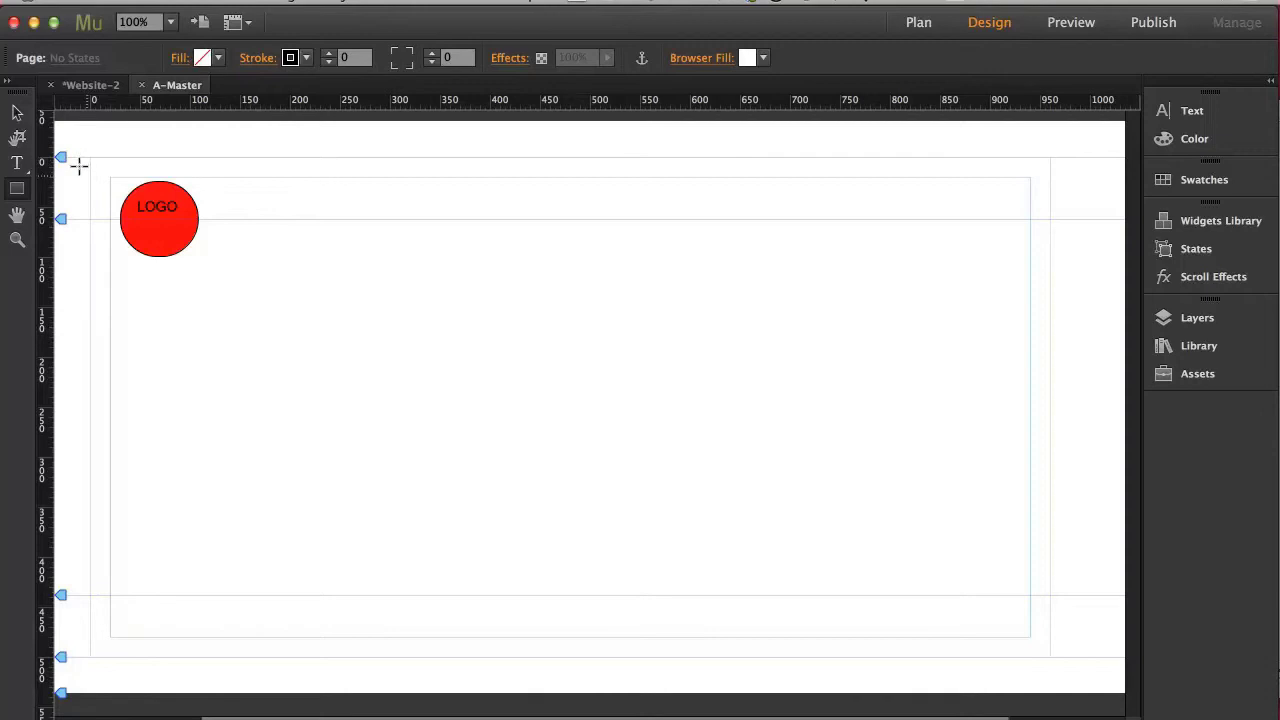
# Step: Draw a wide header rectangle stretched to the page's left edge and fill it yellow
pyautogui.moveTo(89, 177); pyautogui.dragTo(972, 264)
pyautogui.hscroll(-6, 857, 329)
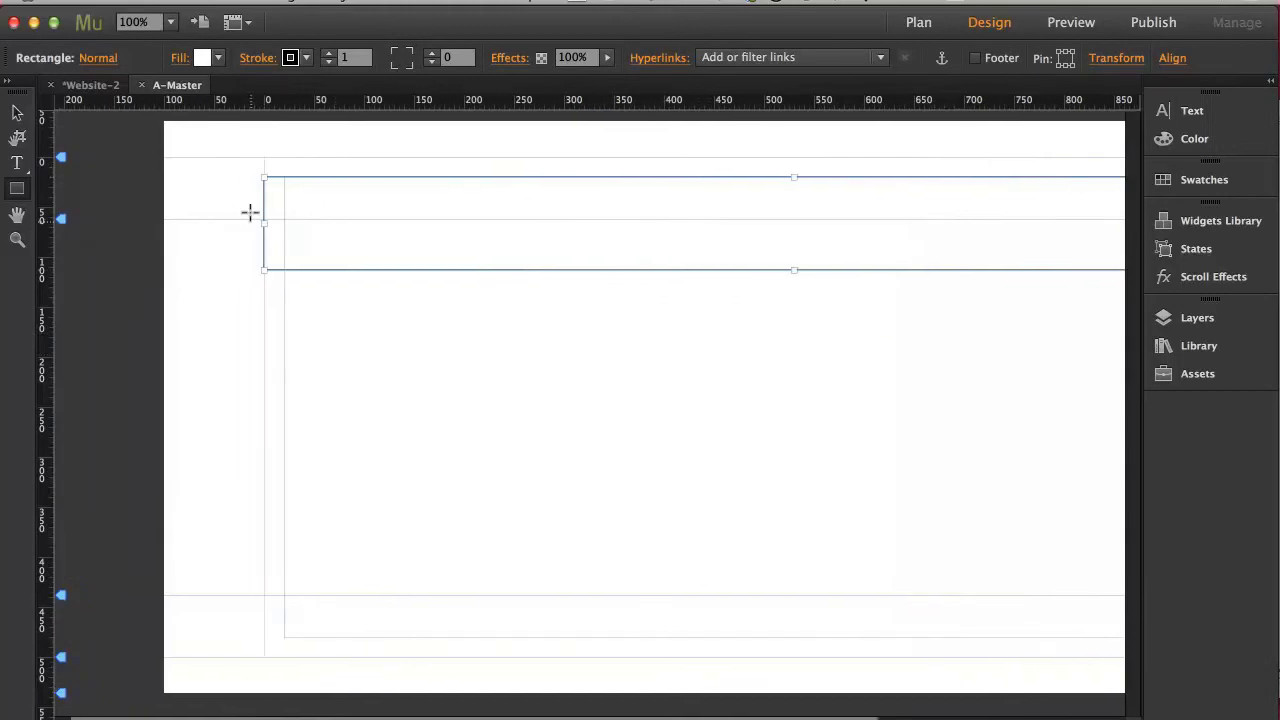
pyautogui.click(17, 112)
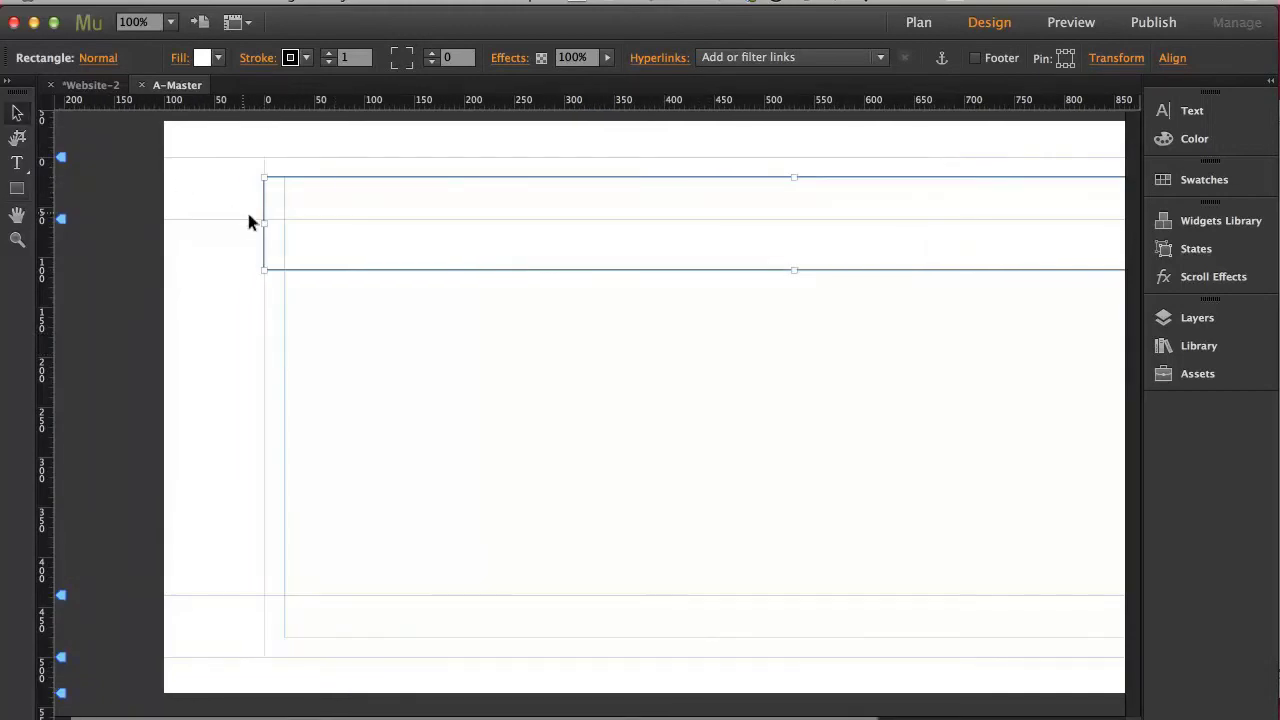
pyautogui.moveTo(255, 213); pyautogui.dragTo(165, 215)
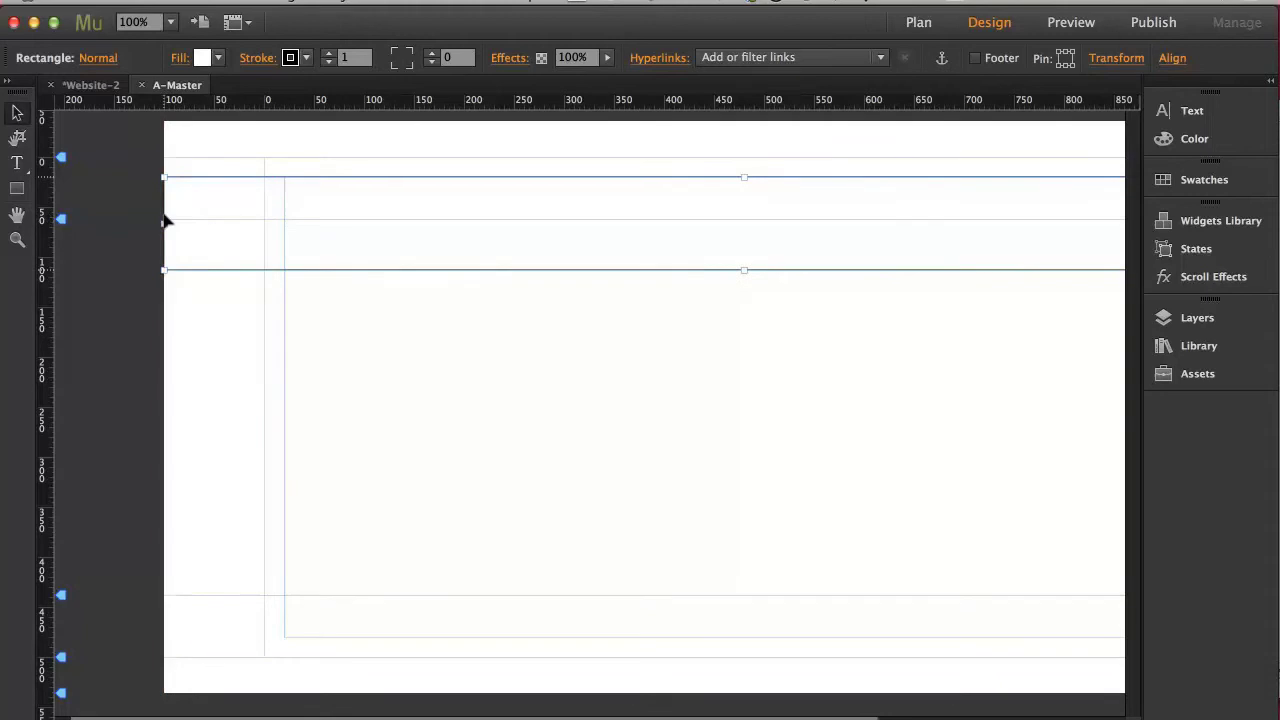
pyautogui.click(217, 58)
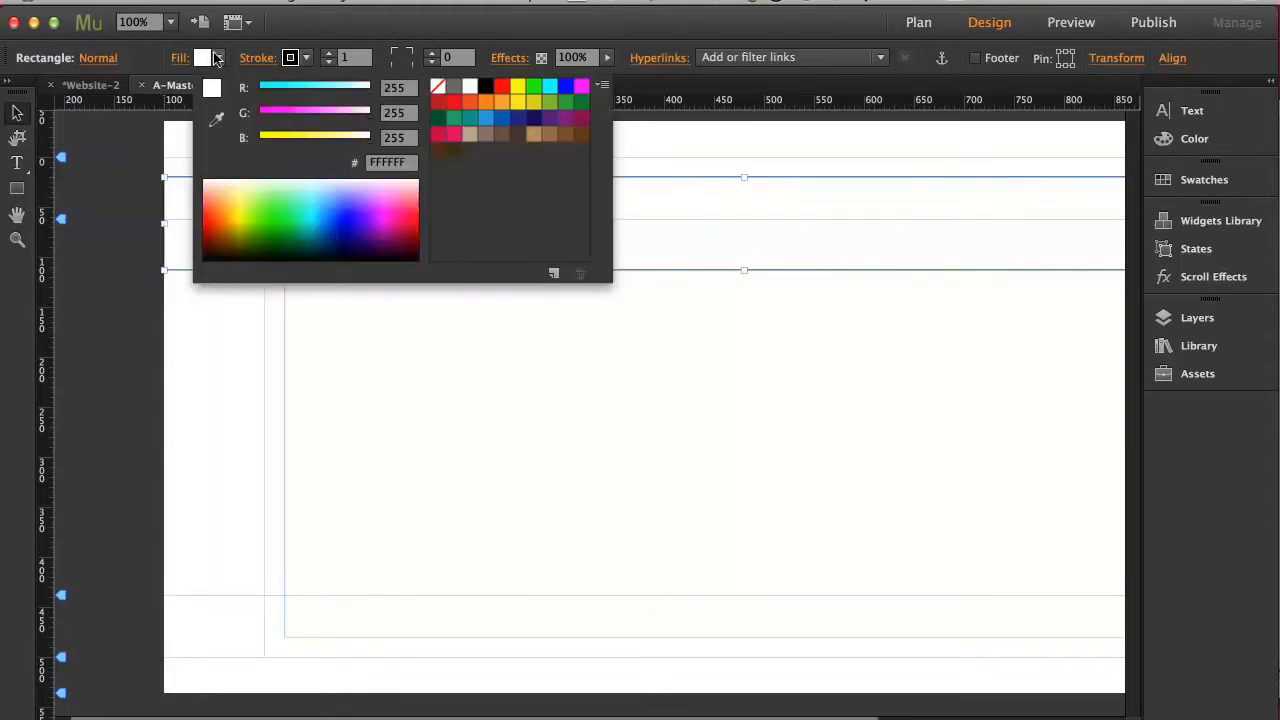
pyautogui.click(236, 200)
# Step: Send the yellow header behind the LOGO circle and go back to the site plan
pyautogui.rightClick(341, 212)
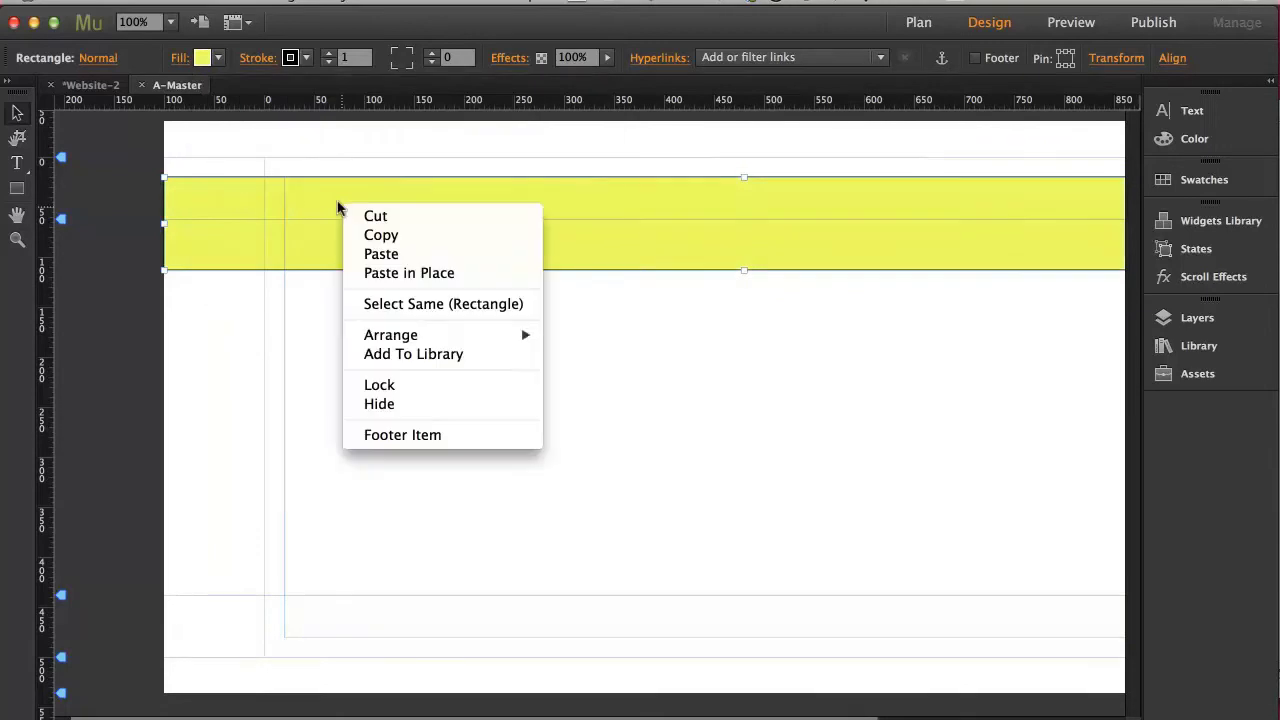
pyautogui.moveTo(418, 332)
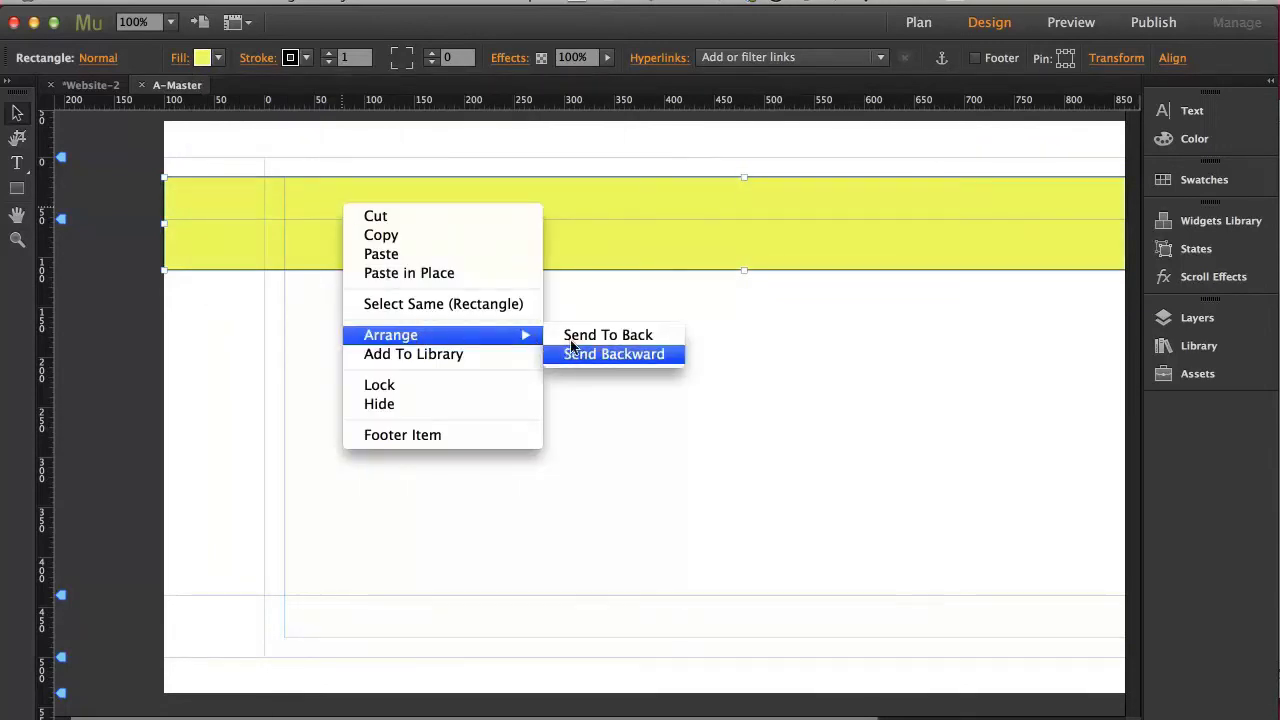
pyautogui.click(585, 335)
pyautogui.click(407, 290)
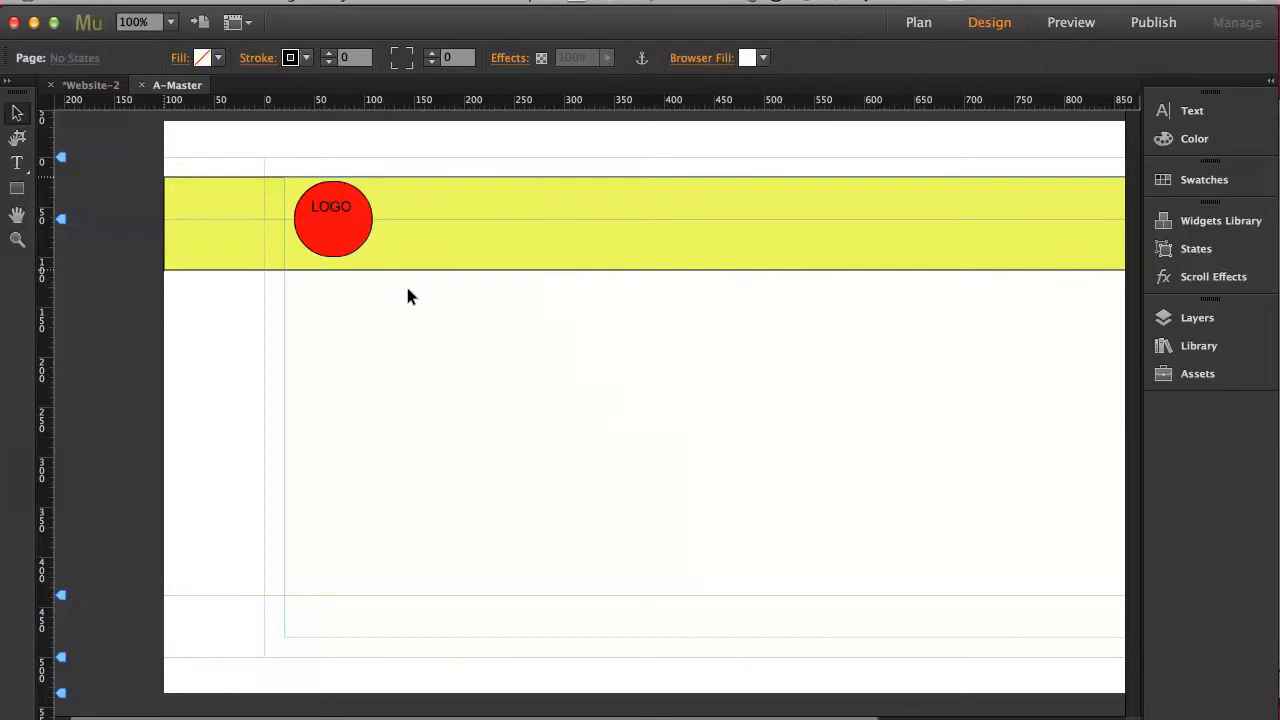
pyautogui.click(140, 84)
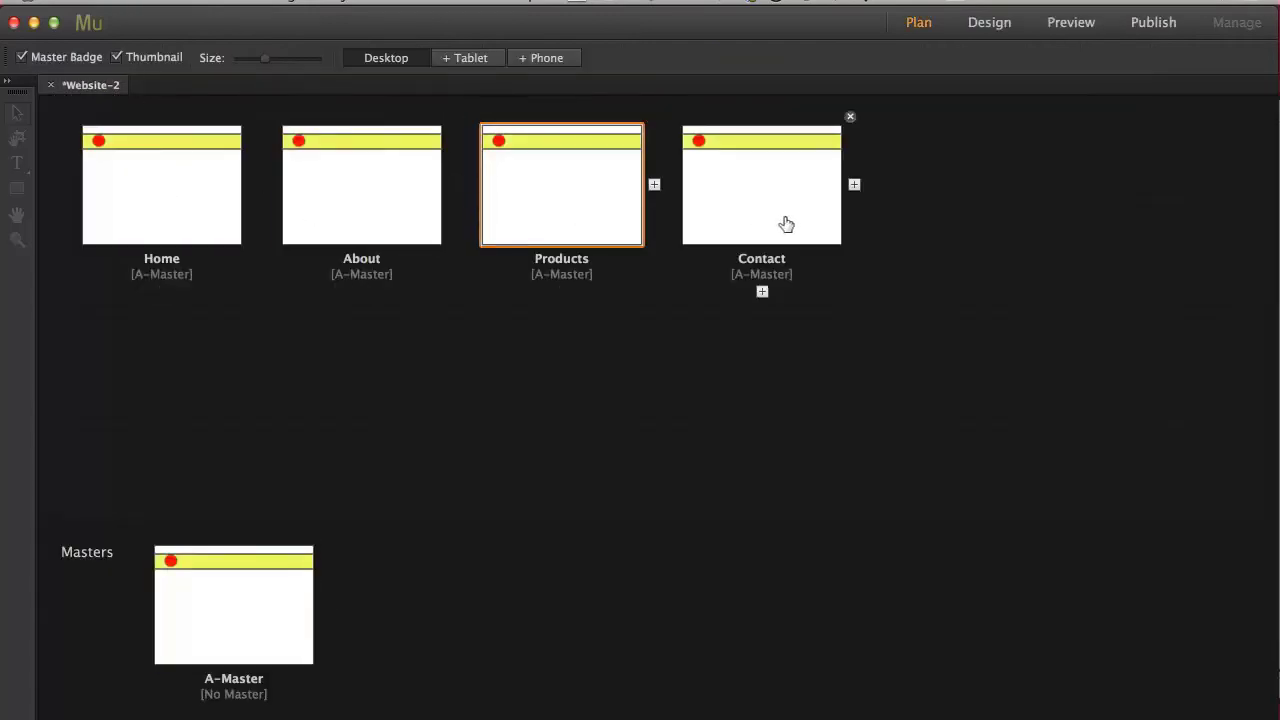
# Step: Reopen the A-Master page and show the Widgets Library's menu widgets
pyautogui.doubleClick(248, 598)
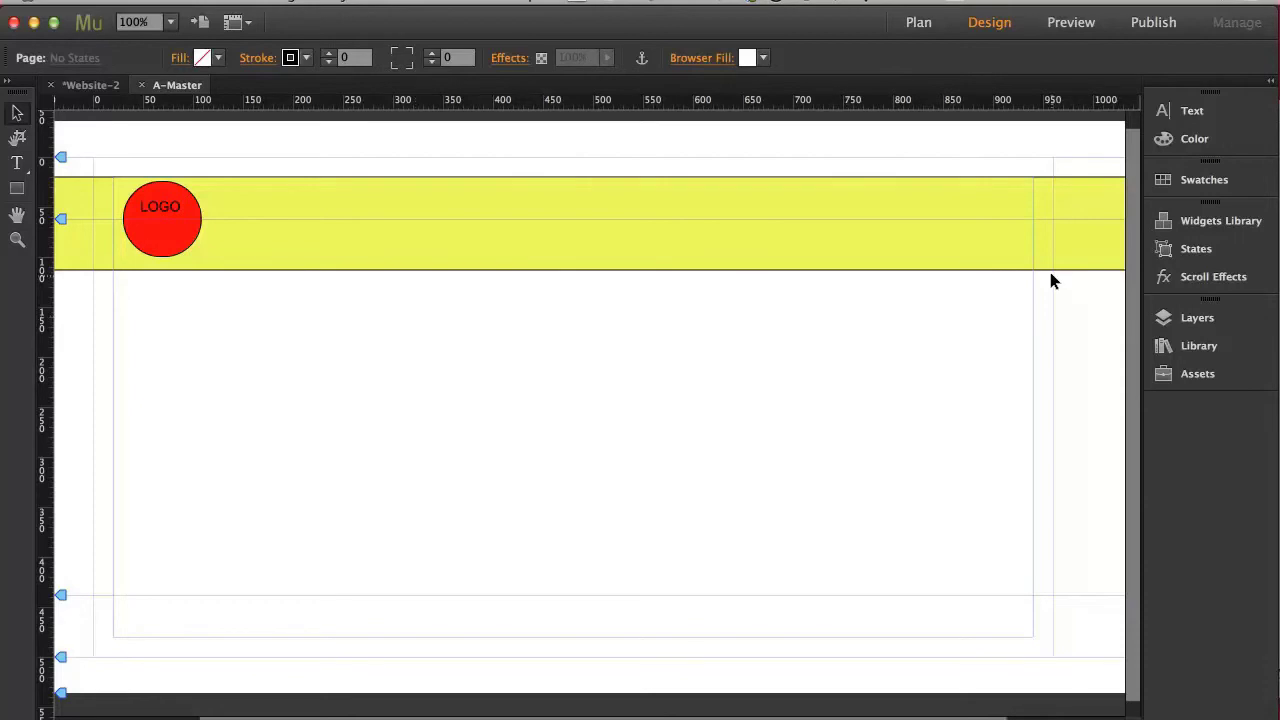
pyautogui.click(1195, 220)
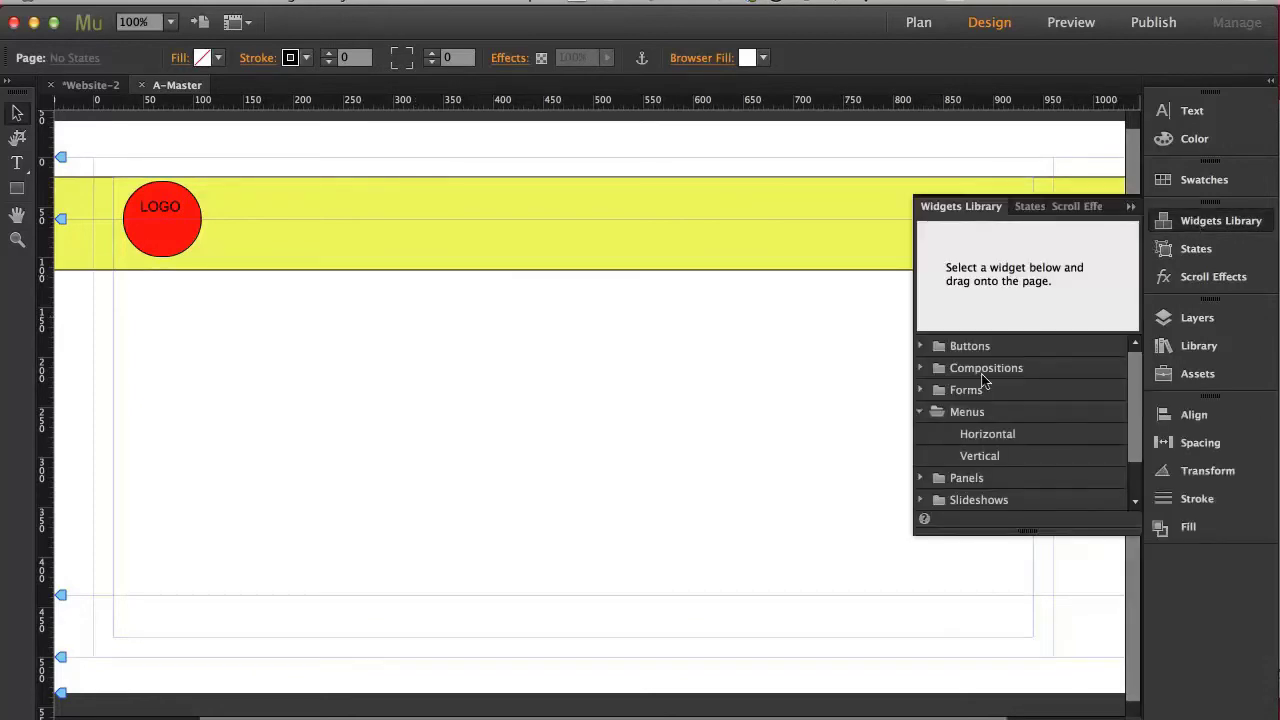
# Step: Place the Horizontal menu widget (Home, About, Products, Contact) below the yellow header
pyautogui.click(988, 431)
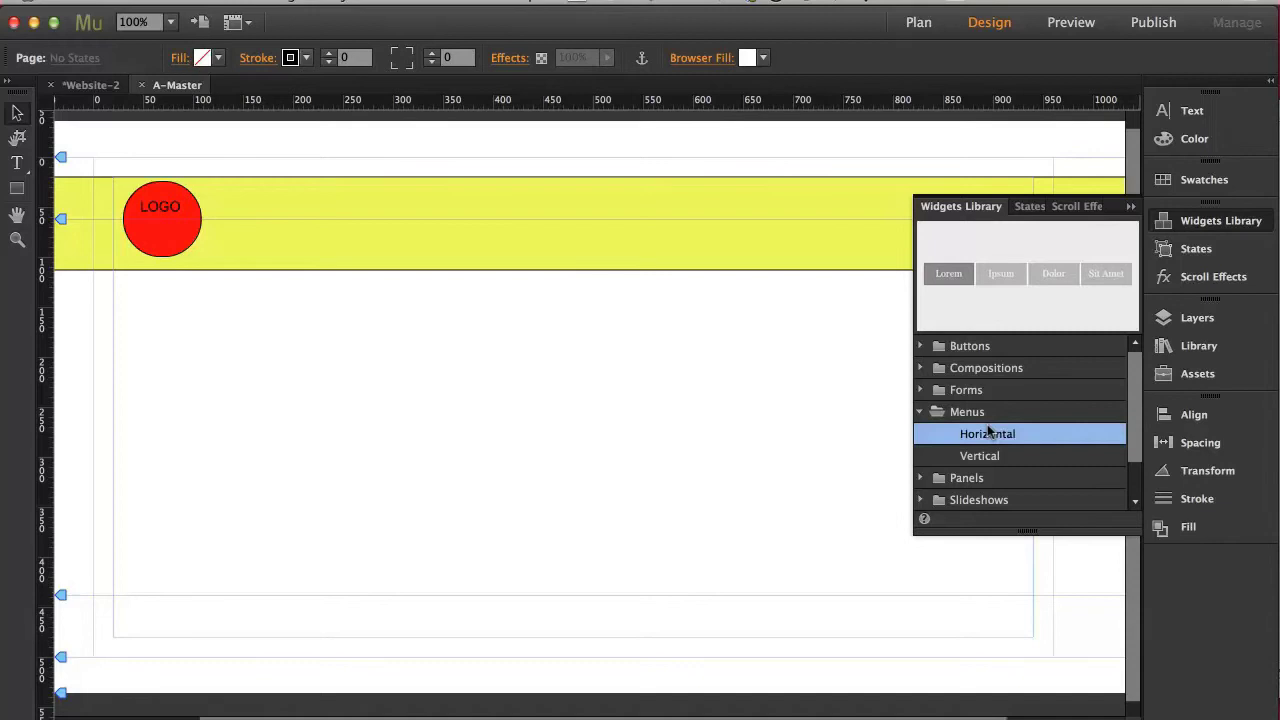
pyautogui.click(978, 453)
pyautogui.click(970, 430)
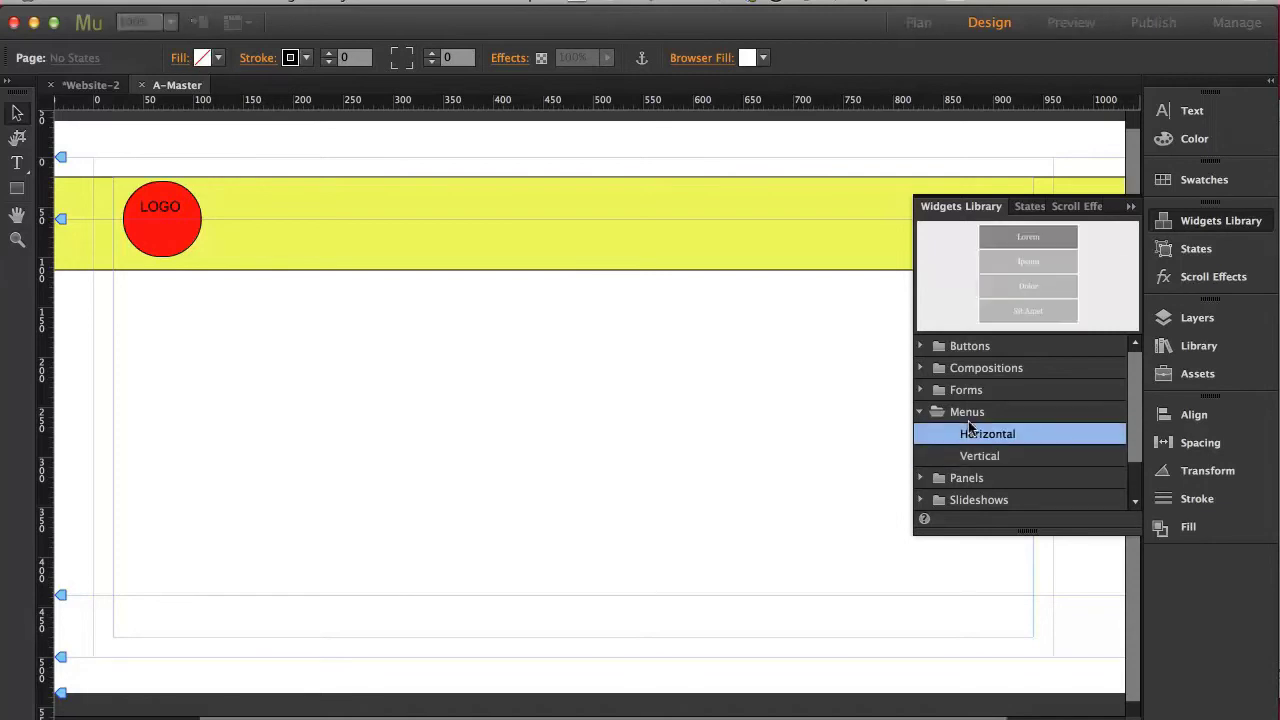
pyautogui.moveTo(968, 427); pyautogui.dragTo(463, 333)
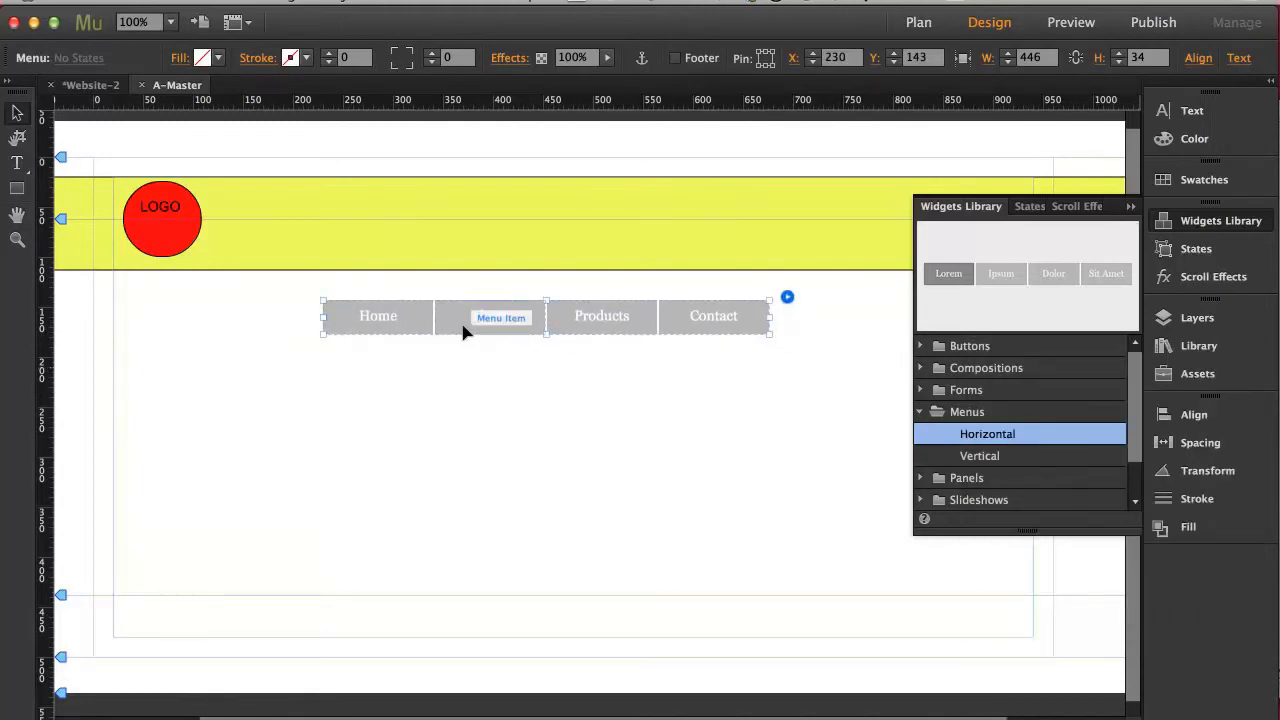
pyautogui.click(393, 373)
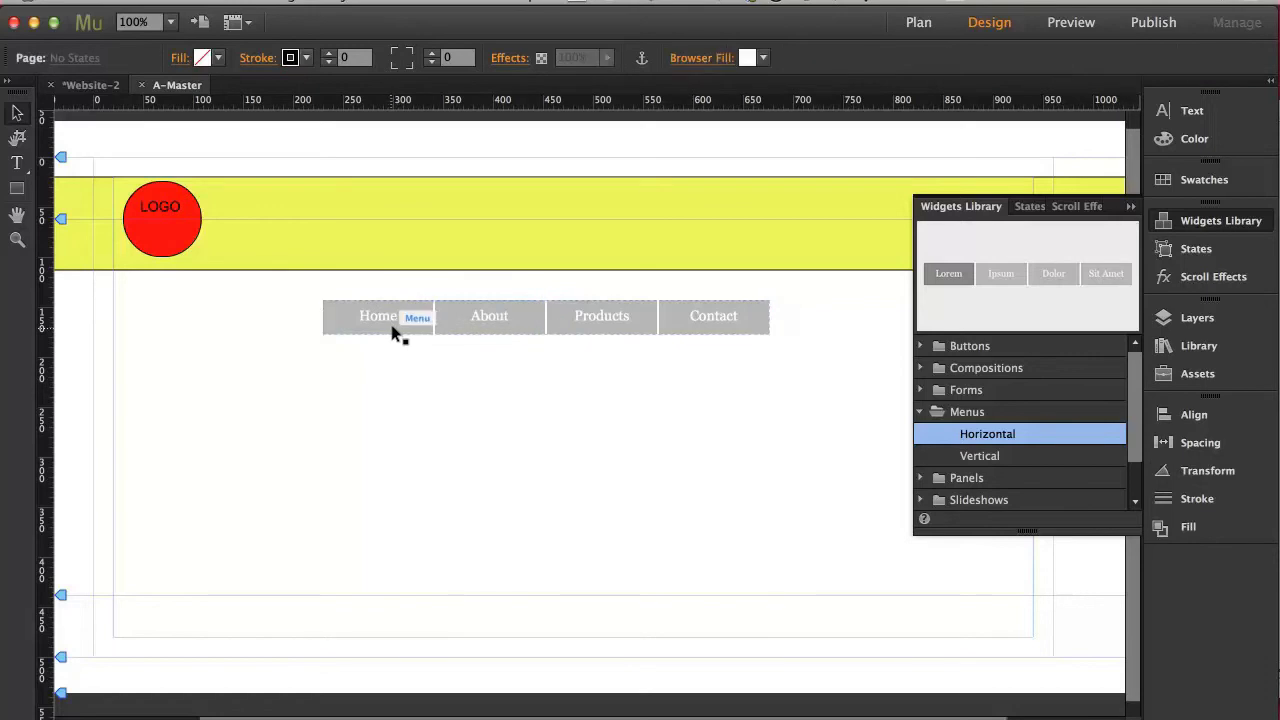
# Step: Center the menu horizontally on the content area, moving it to X 257 with width 446
pyautogui.click(639, 321)
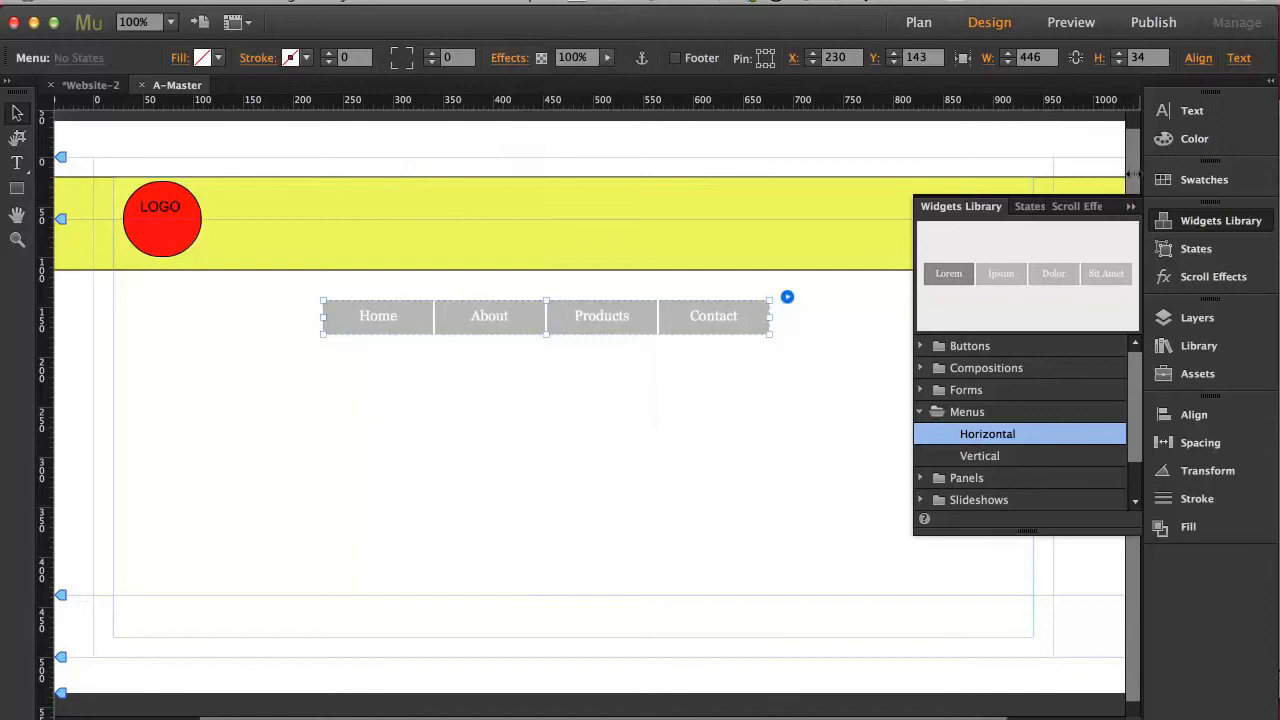
pyautogui.click(1128, 206)
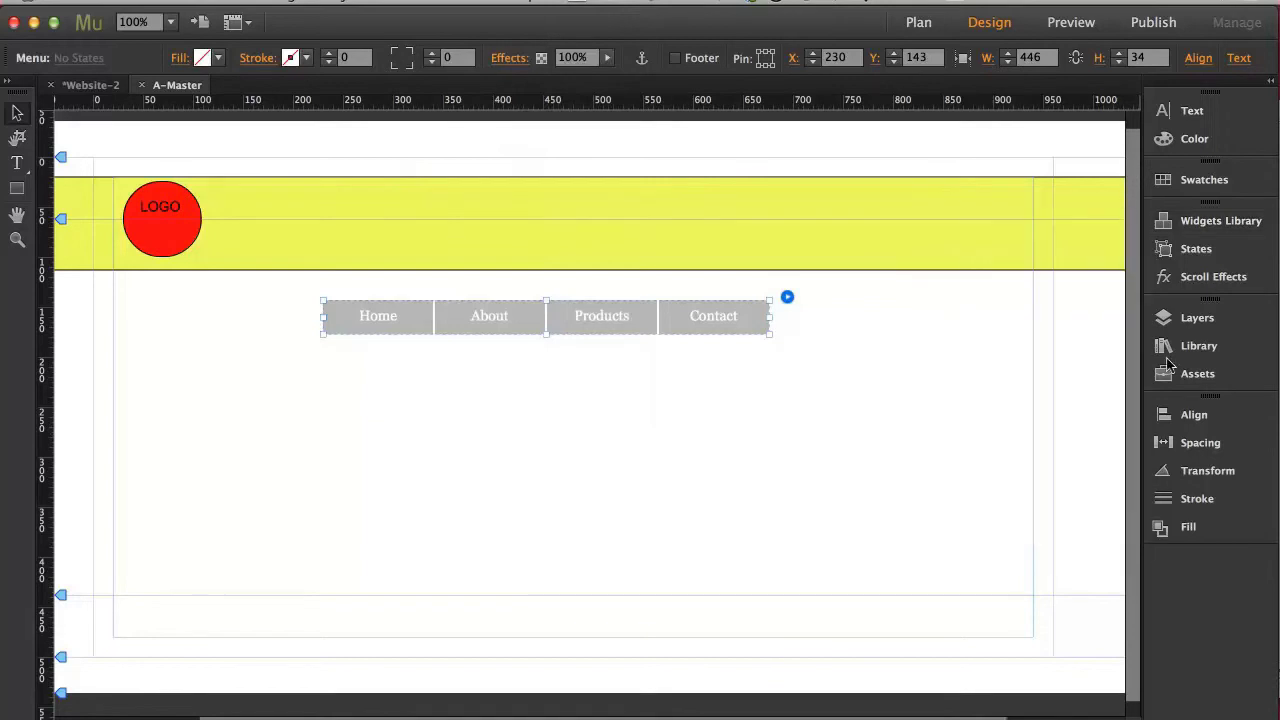
pyautogui.click(1170, 415)
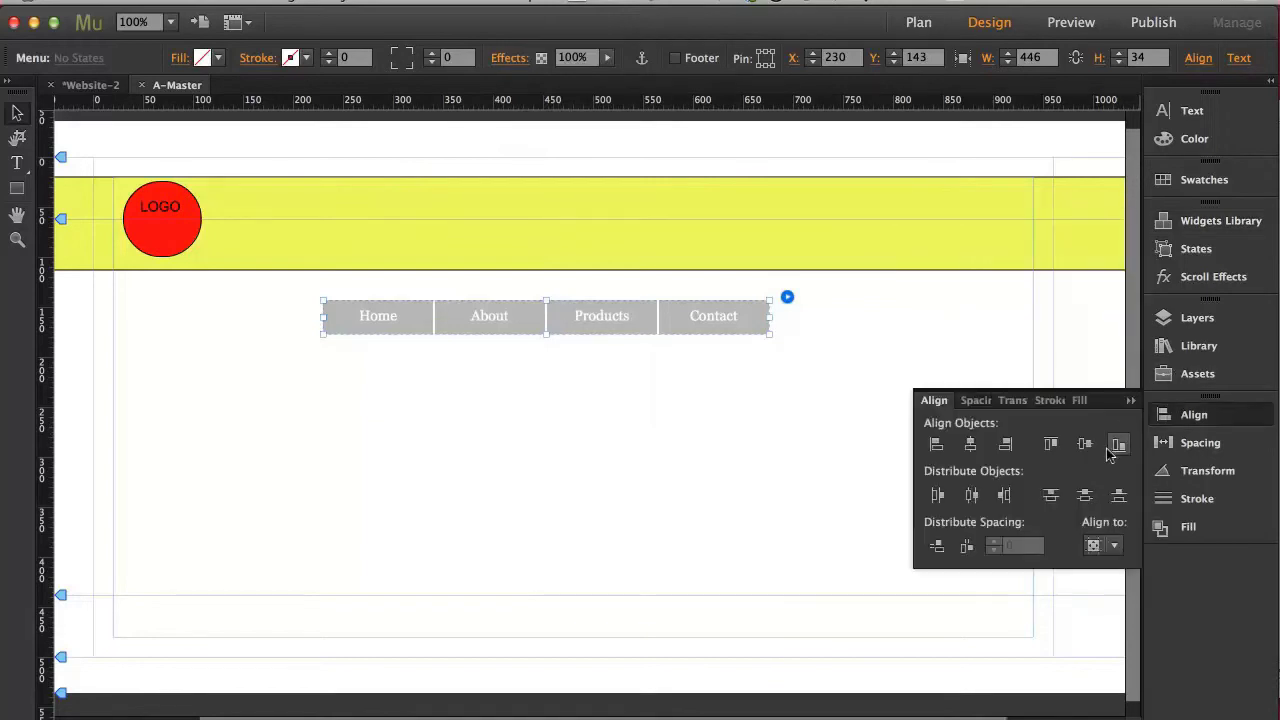
pyautogui.click(1110, 545)
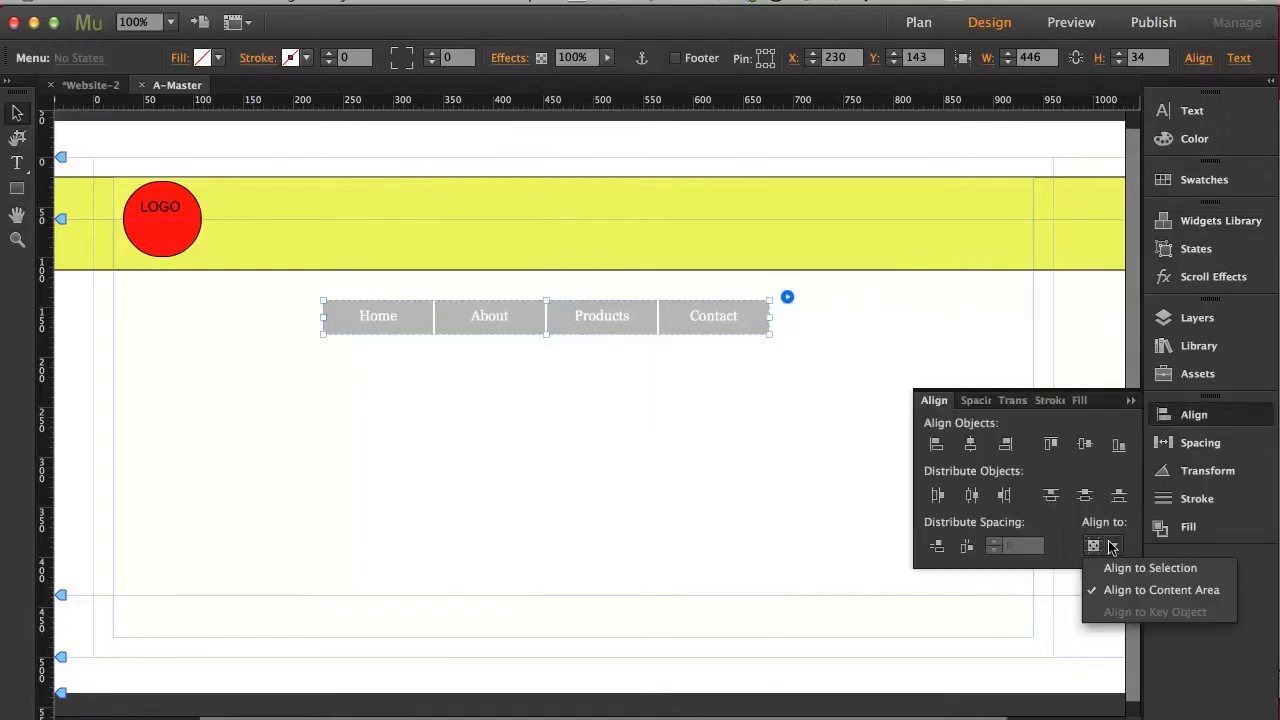
pyautogui.click(1106, 590)
pyautogui.click(969, 445)
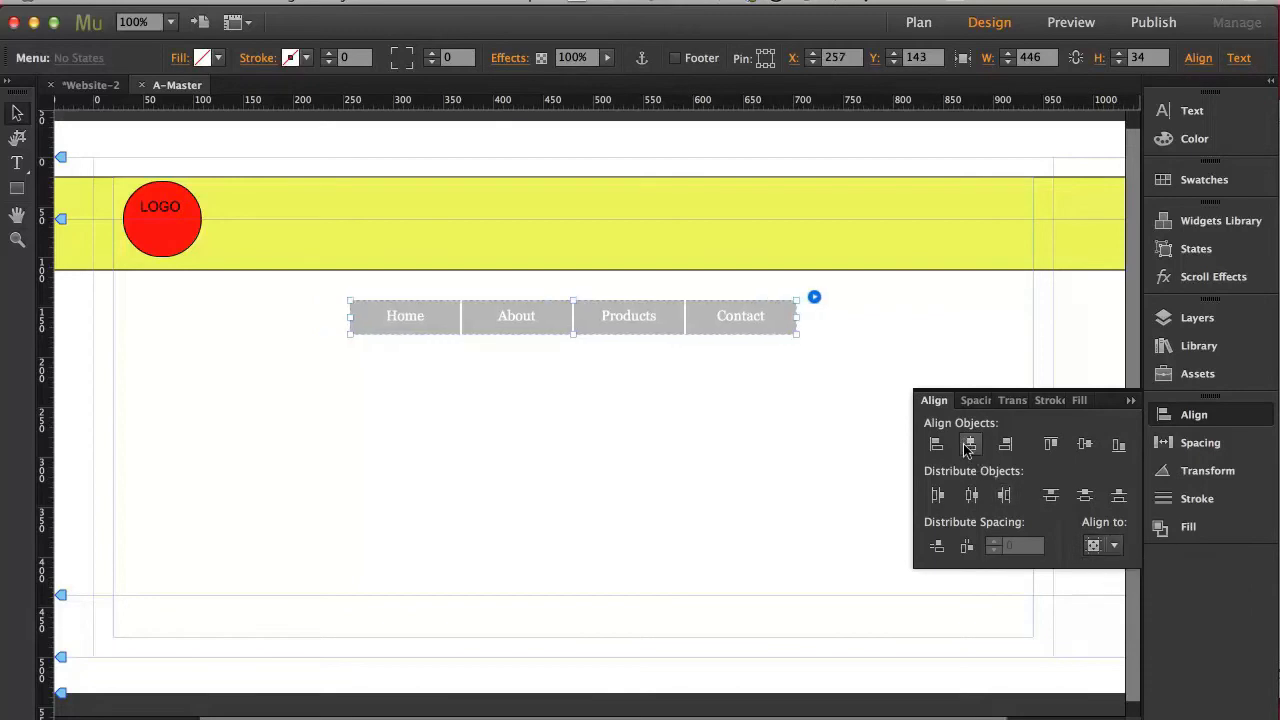
pyautogui.click(1129, 400)
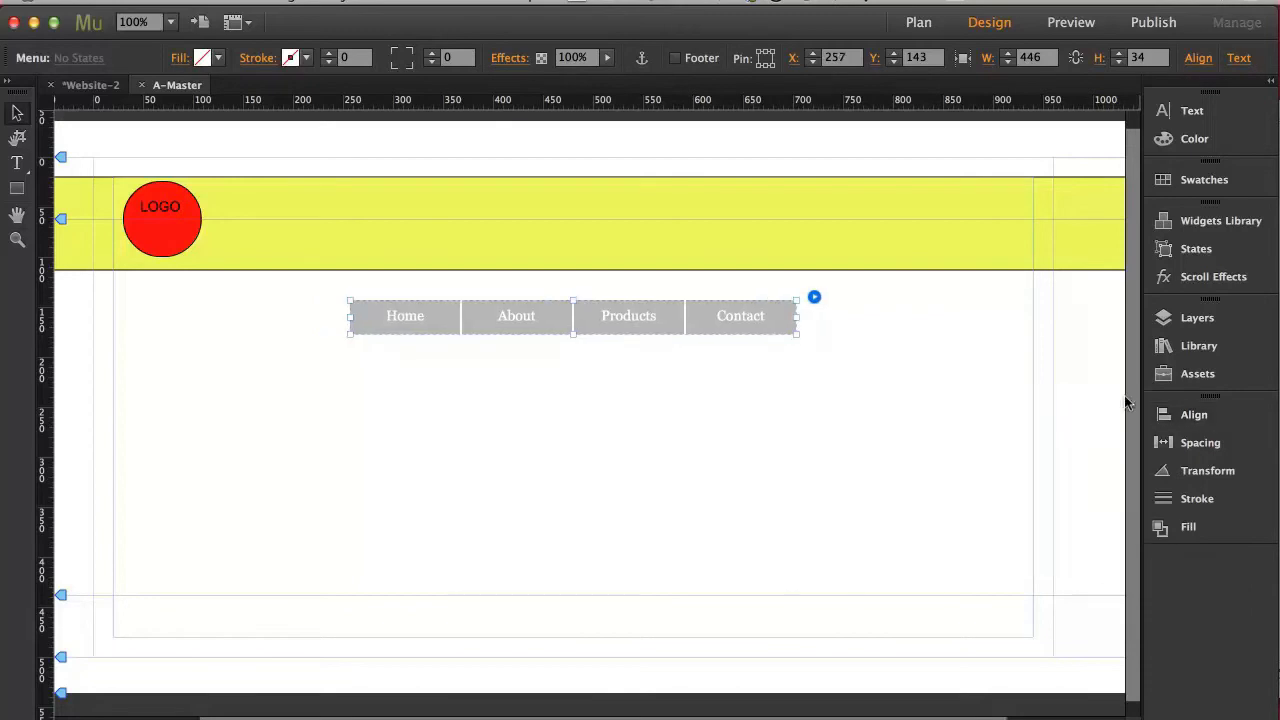
# Step: Give the menu items yellow backgrounds and dark-blue label text in the Normal state
pyautogui.click(405, 313)
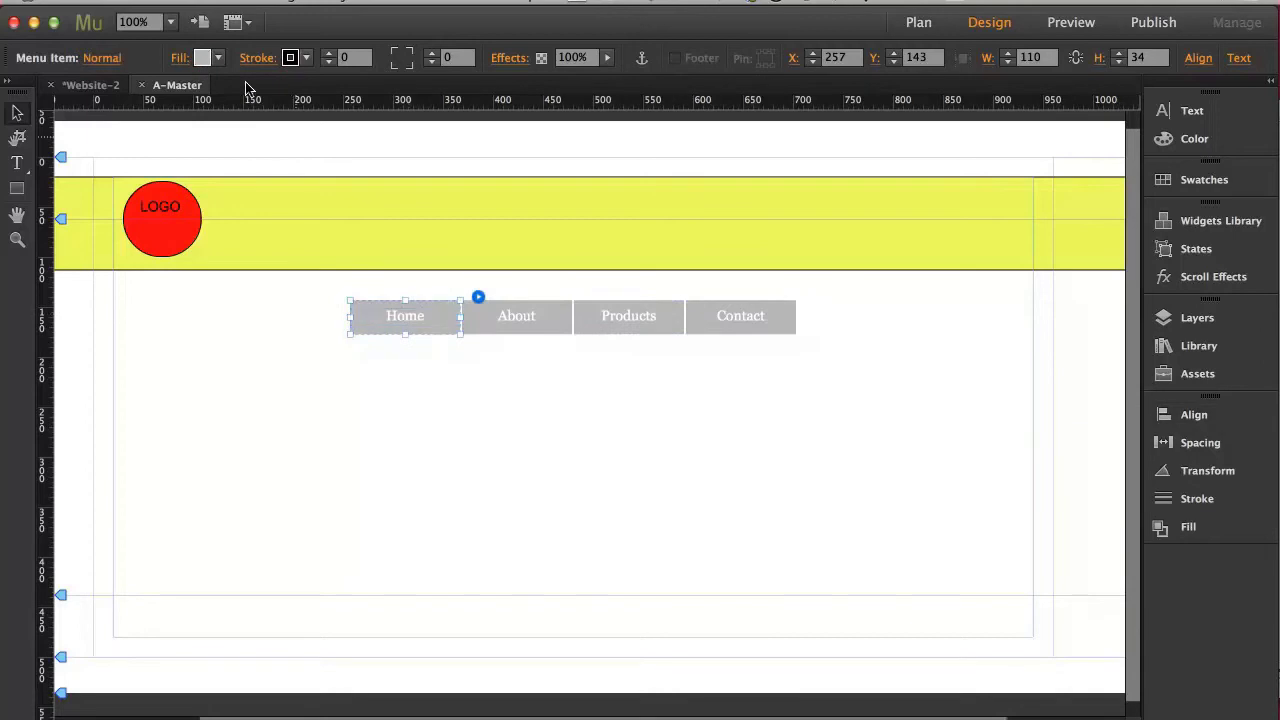
pyautogui.click(212, 57)
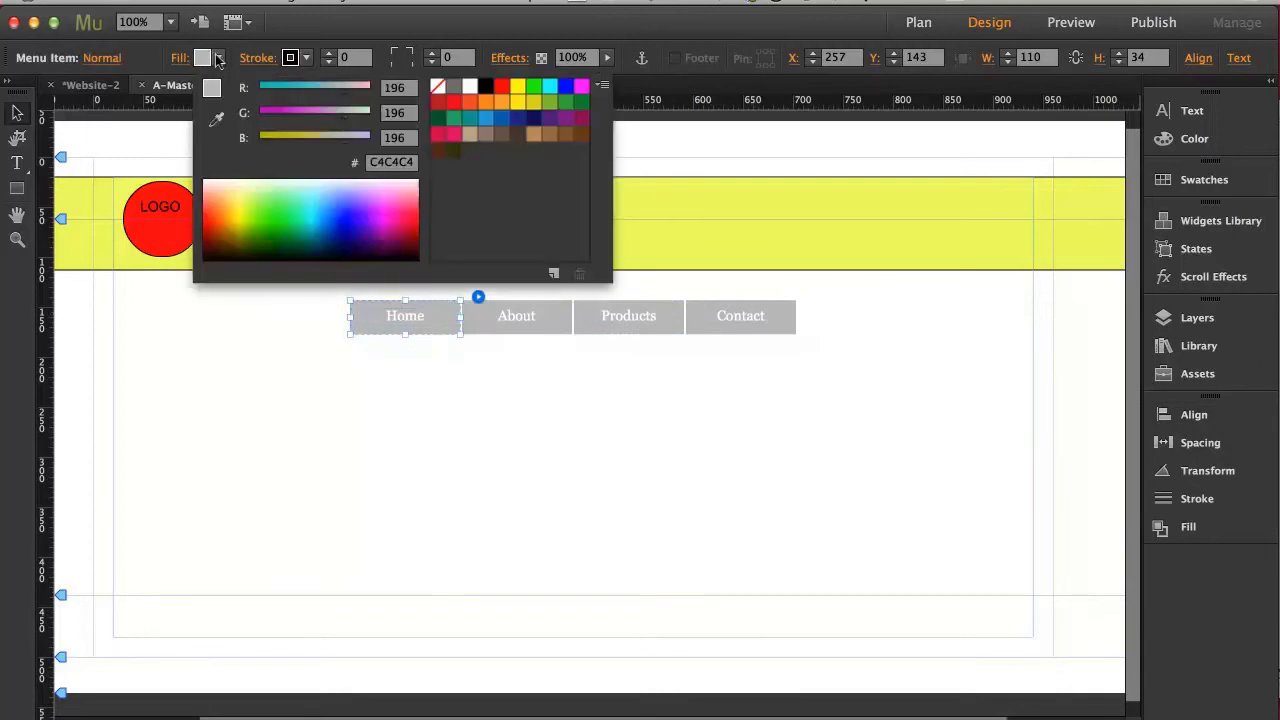
pyautogui.click(241, 182)
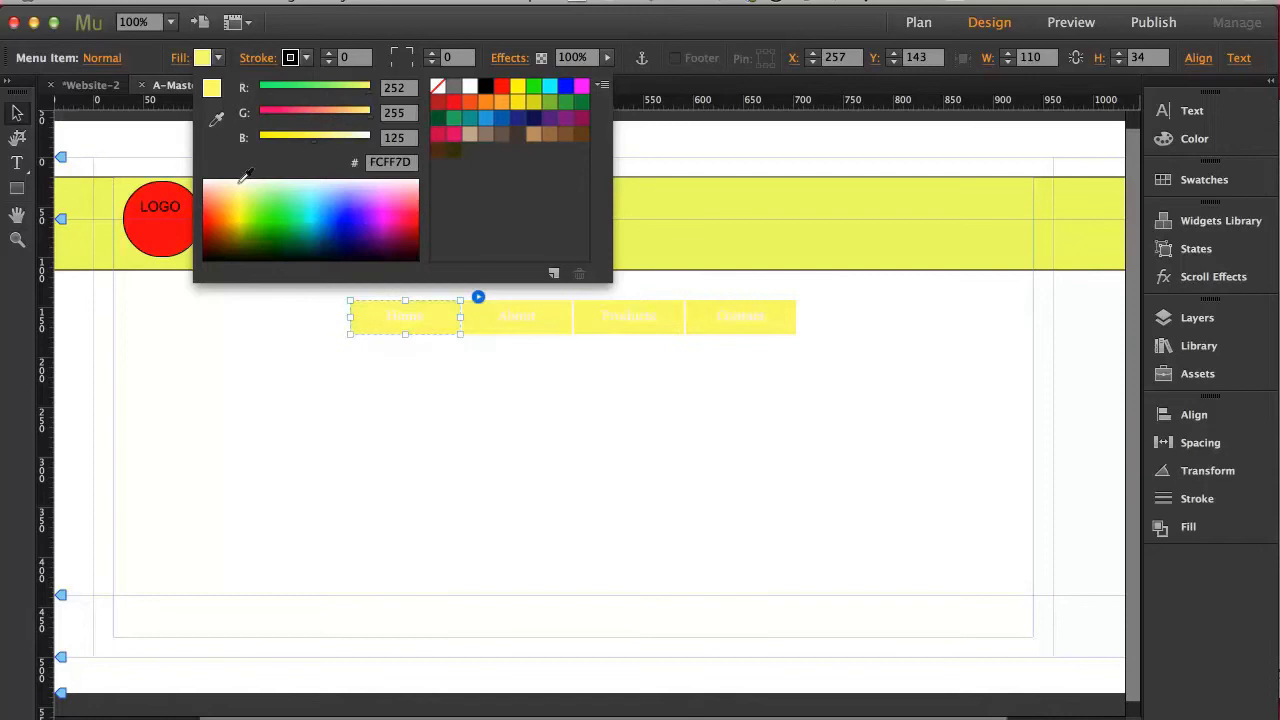
pyautogui.press('Escape')
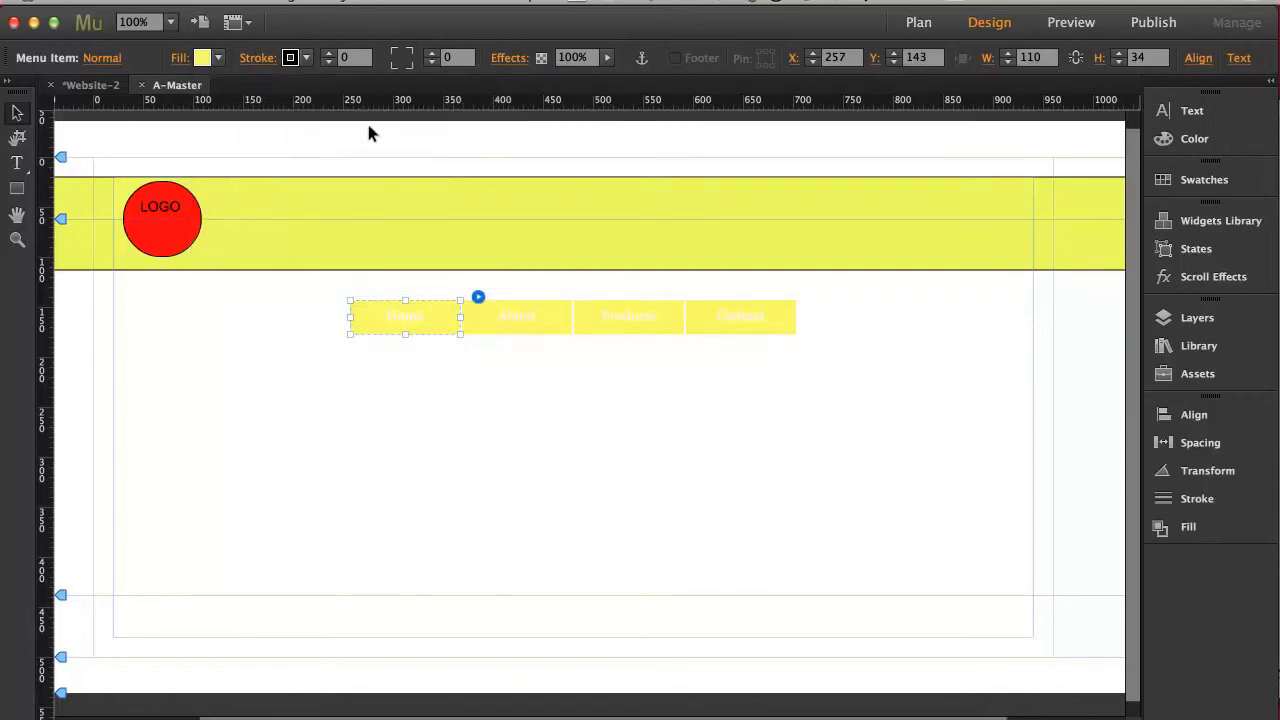
pyautogui.click(410, 310)
pyautogui.click(17, 162)
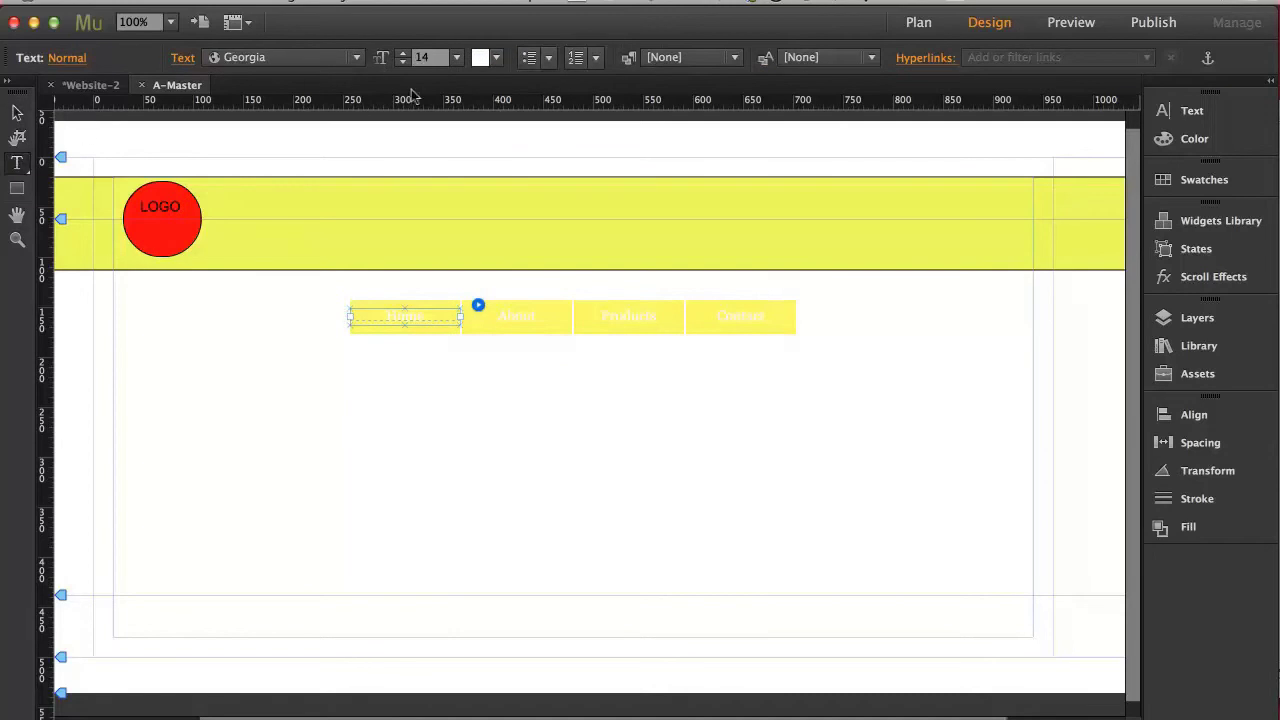
pyautogui.click(483, 58)
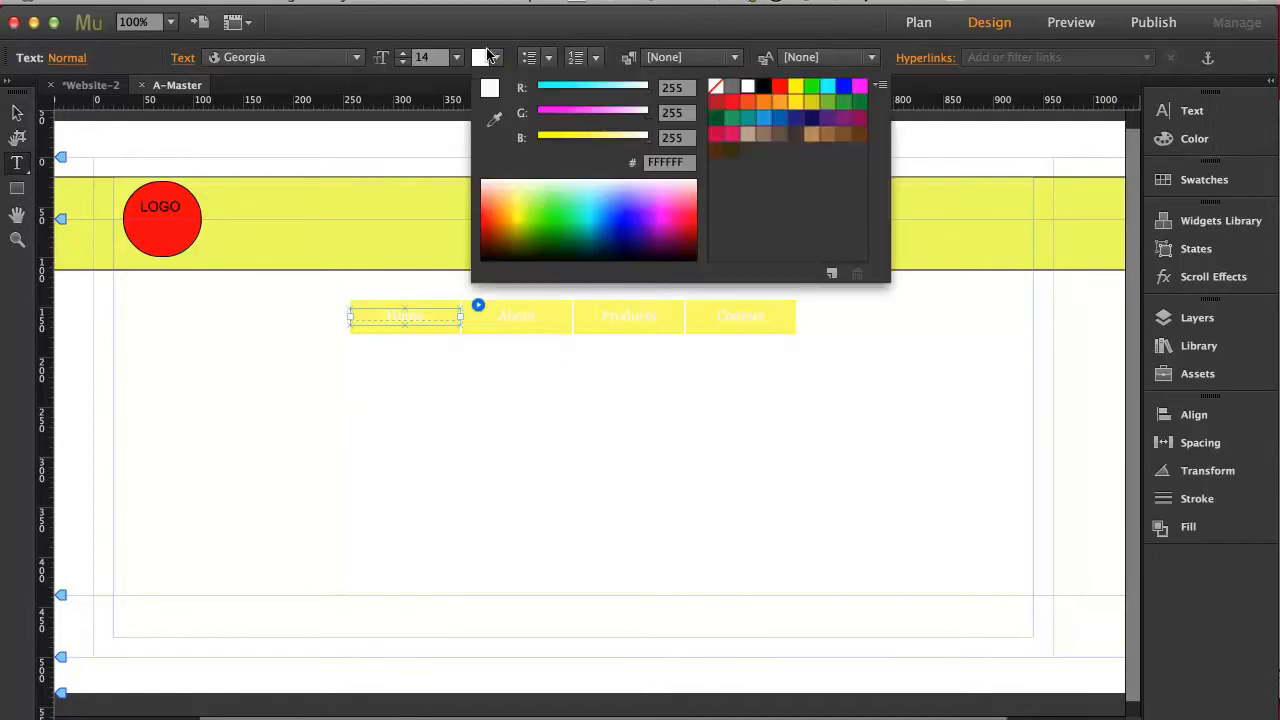
pyautogui.click(628, 218)
pyautogui.press('Return')
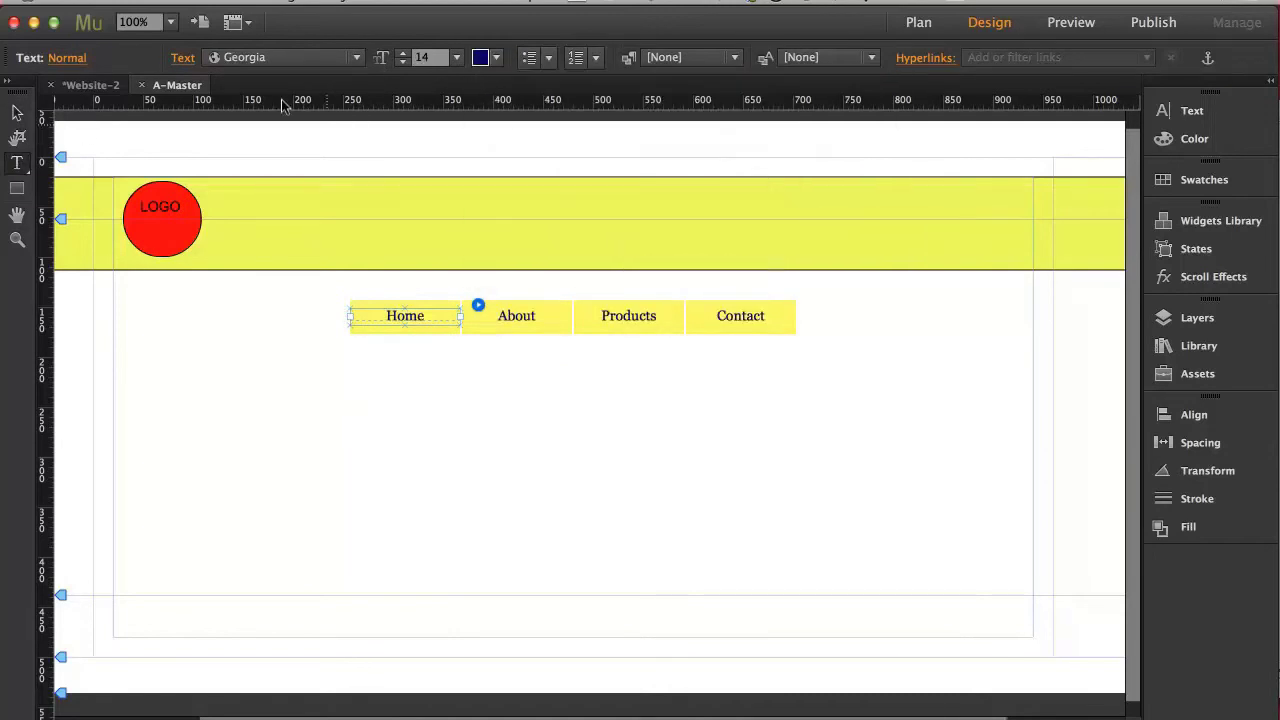
# Step: In the Rollover state, make the Home label text white
pyautogui.click(67, 57)
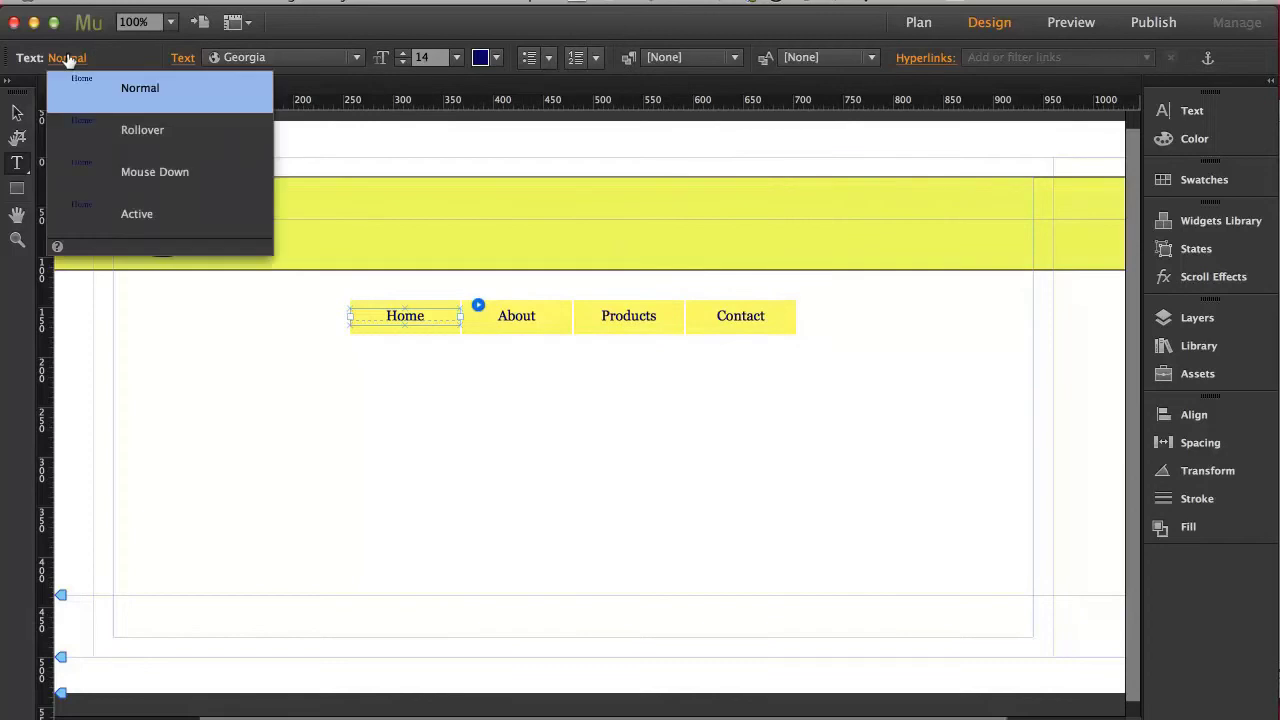
pyautogui.click(138, 129)
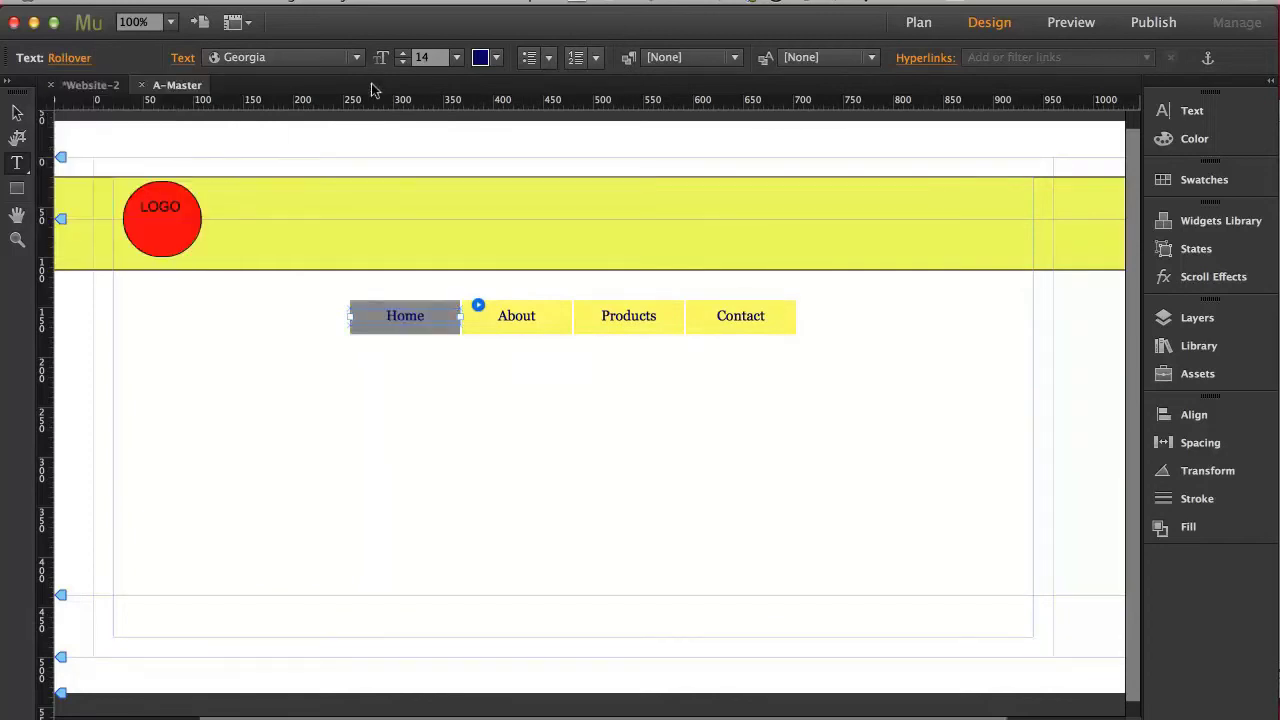
pyautogui.click(485, 58)
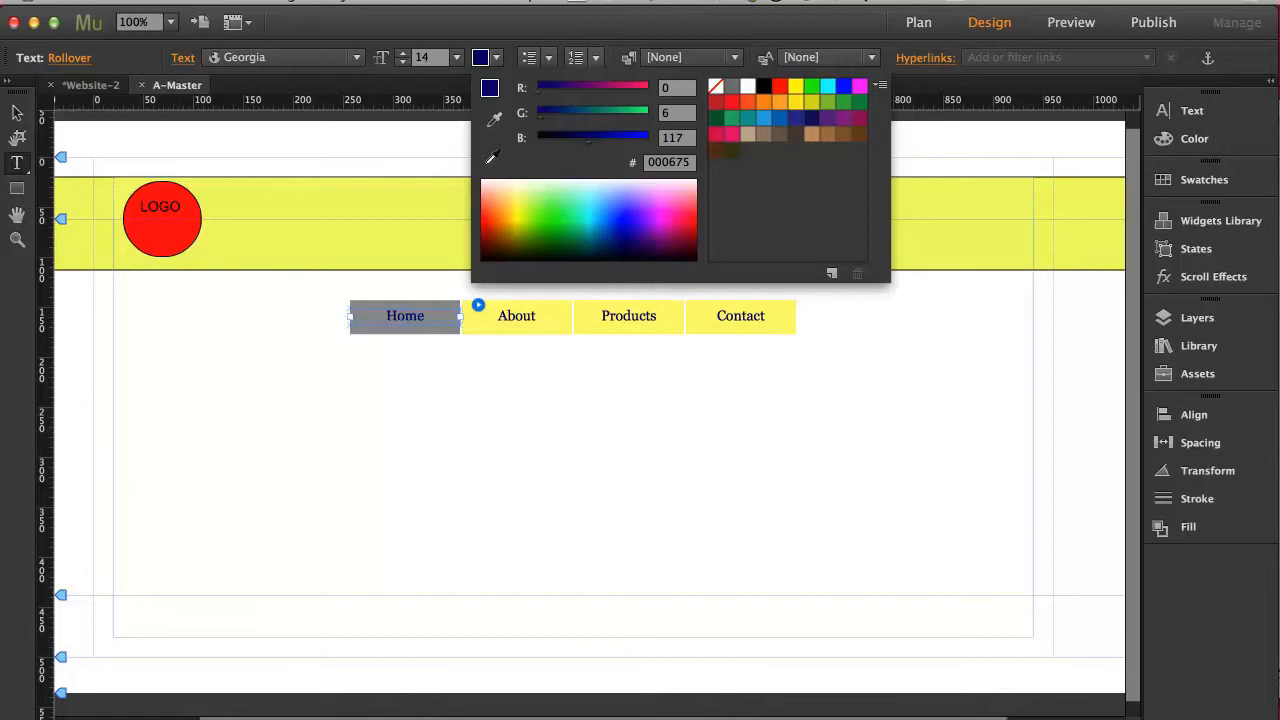
pyautogui.click(484, 182)
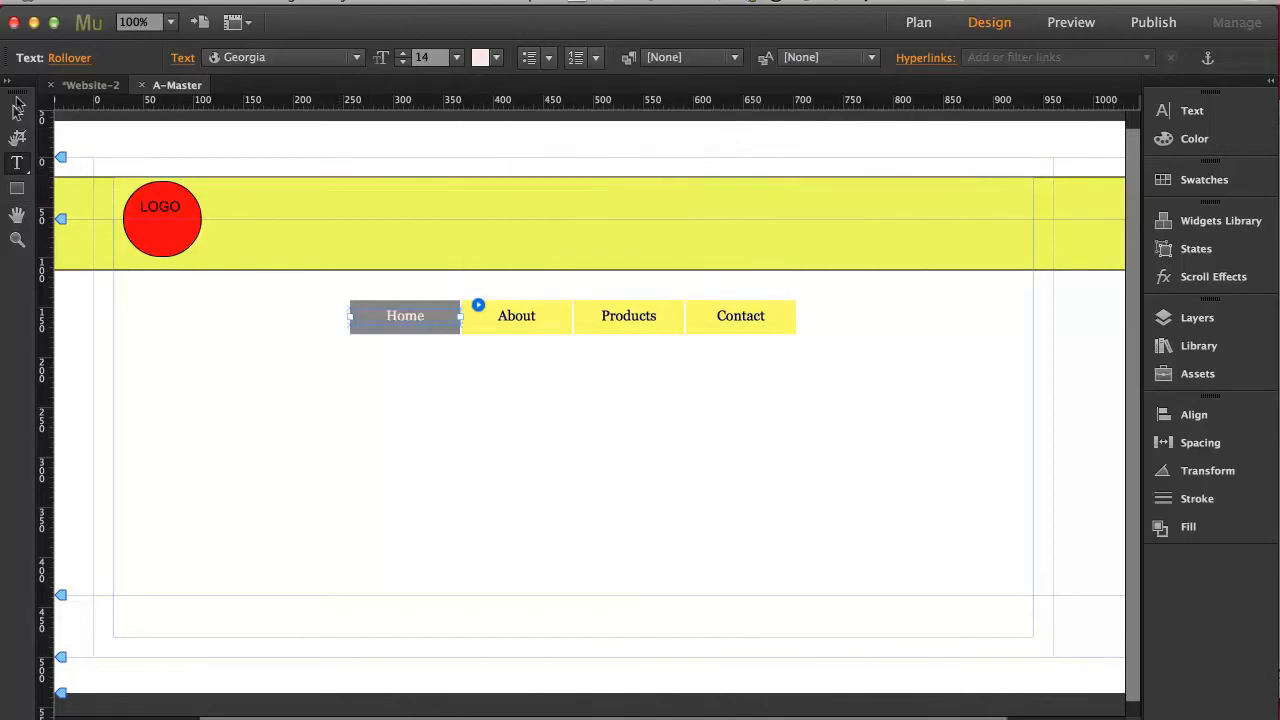
pyautogui.press('Escape')
pyautogui.press('Escape')
pyautogui.click(218, 57)
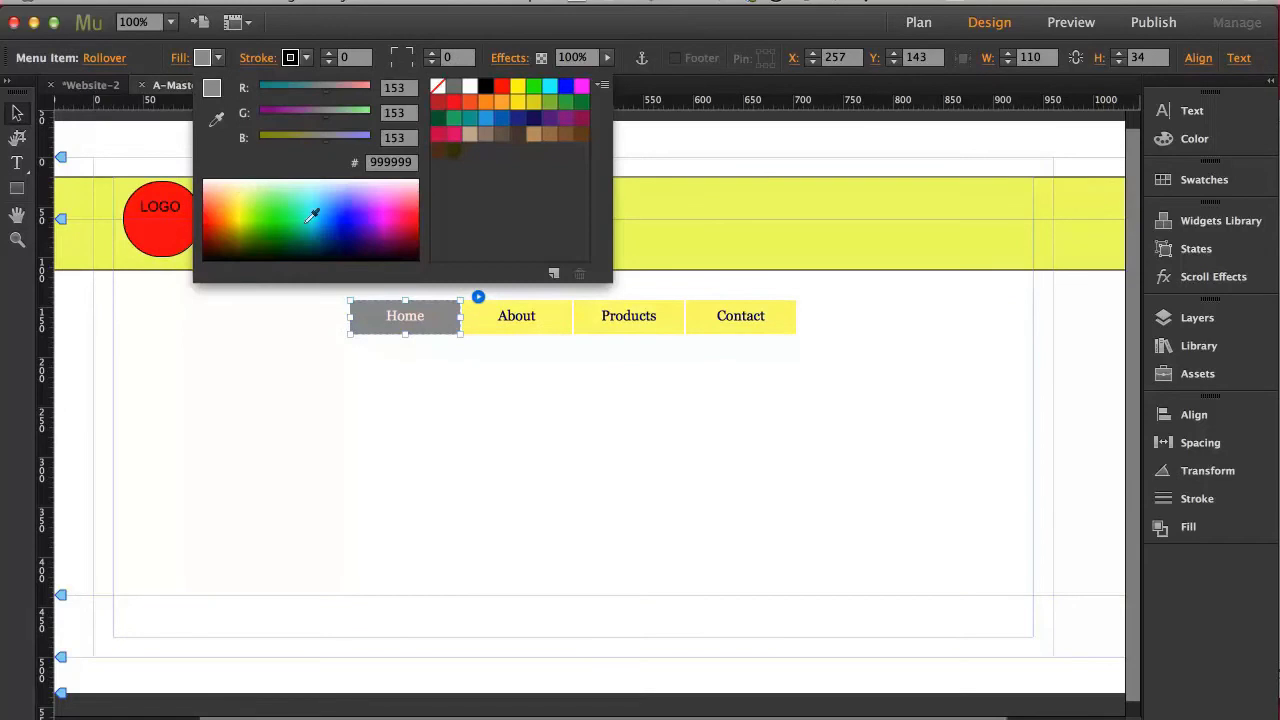
# Step: Give the Home rollover a dark-blue fill and the Active state an orange FFA615 fill
pyautogui.click(341, 216)
pyautogui.press('Return')
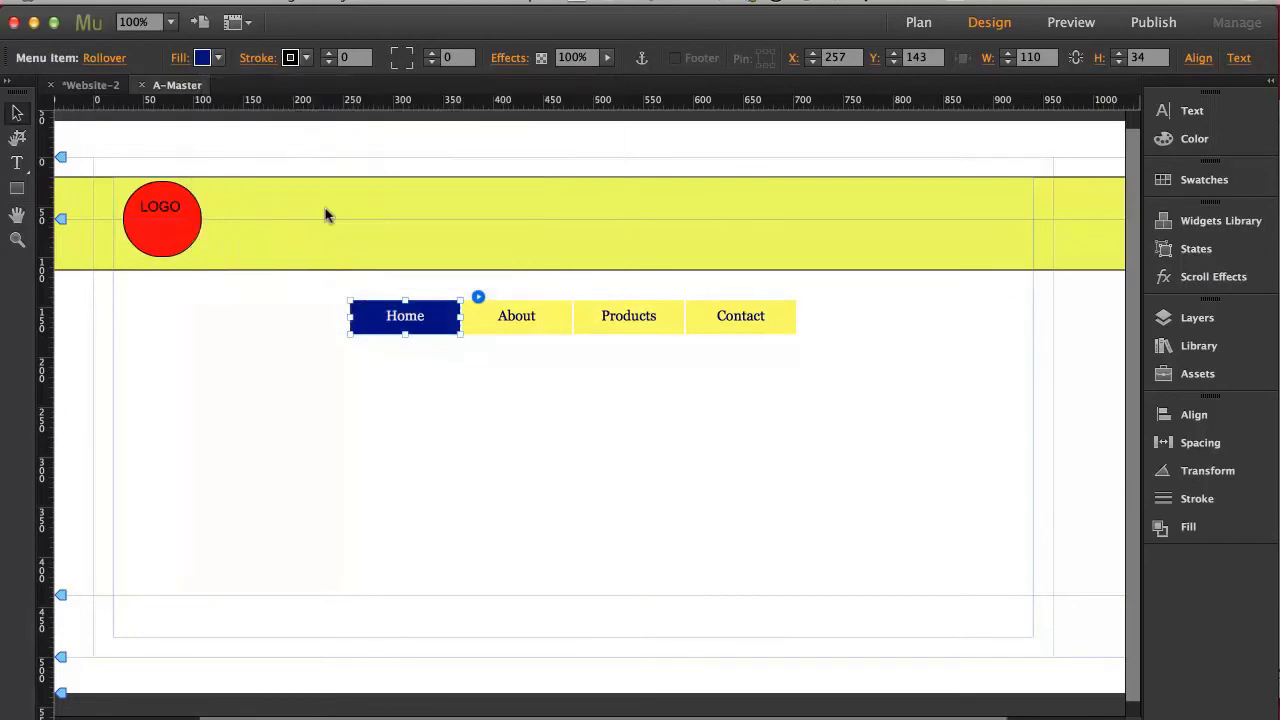
pyautogui.click(104, 57)
pyautogui.click(113, 208)
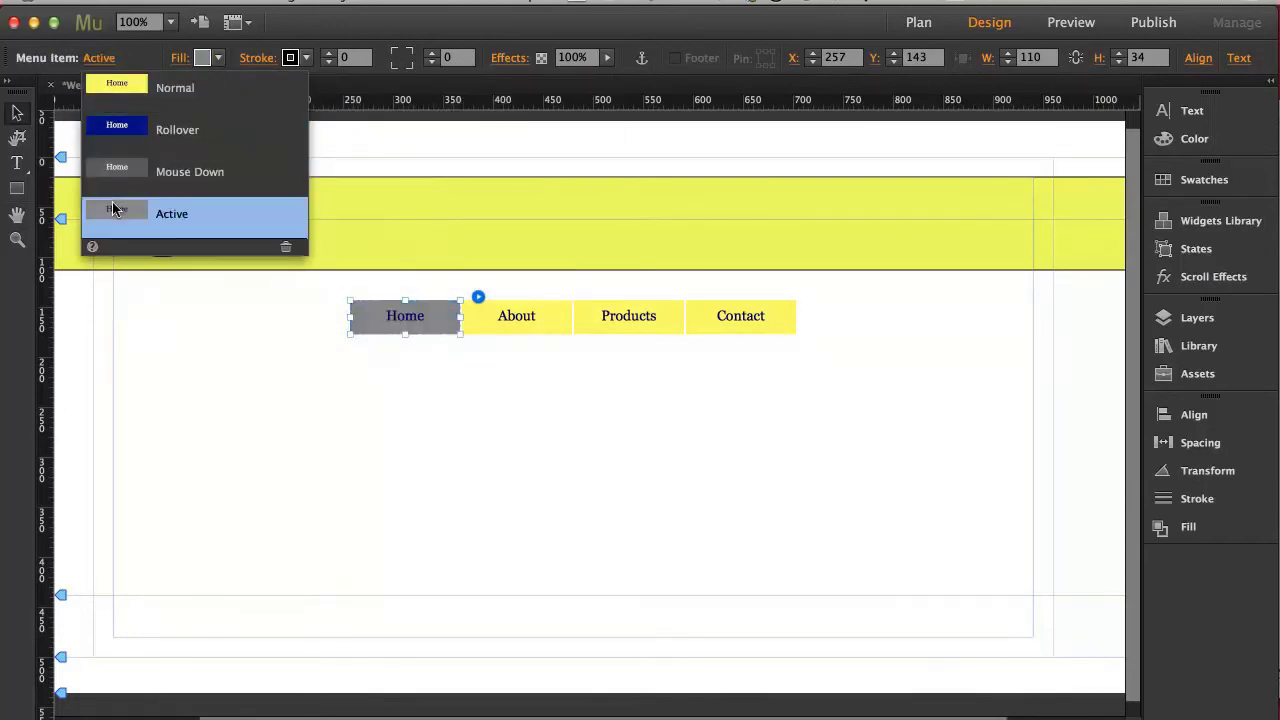
pyautogui.click(362, 327)
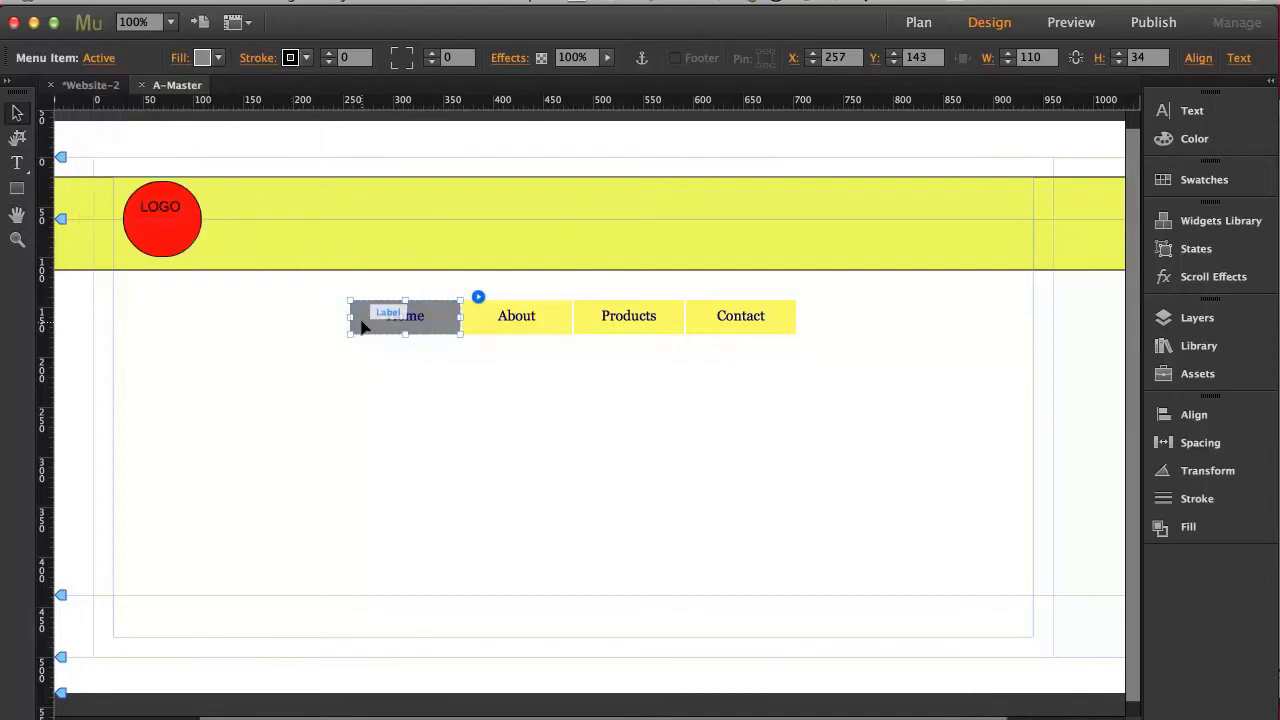
pyautogui.click(203, 57)
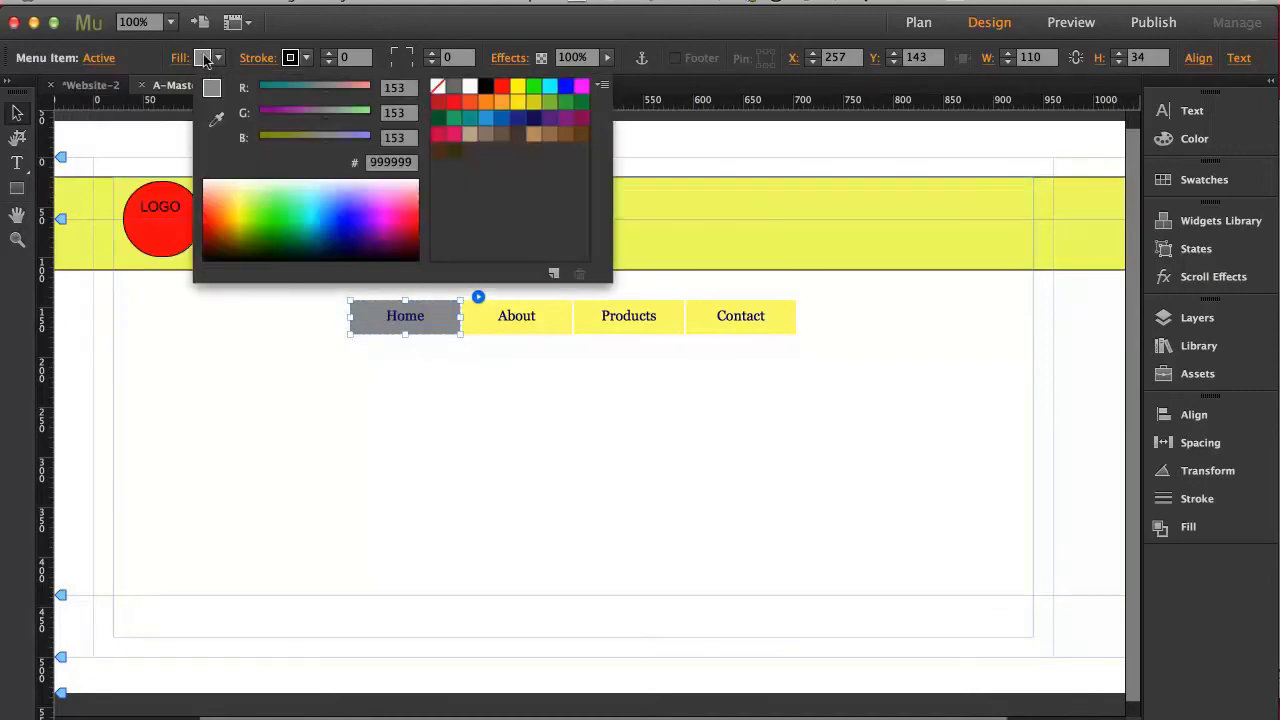
pyautogui.click(226, 196)
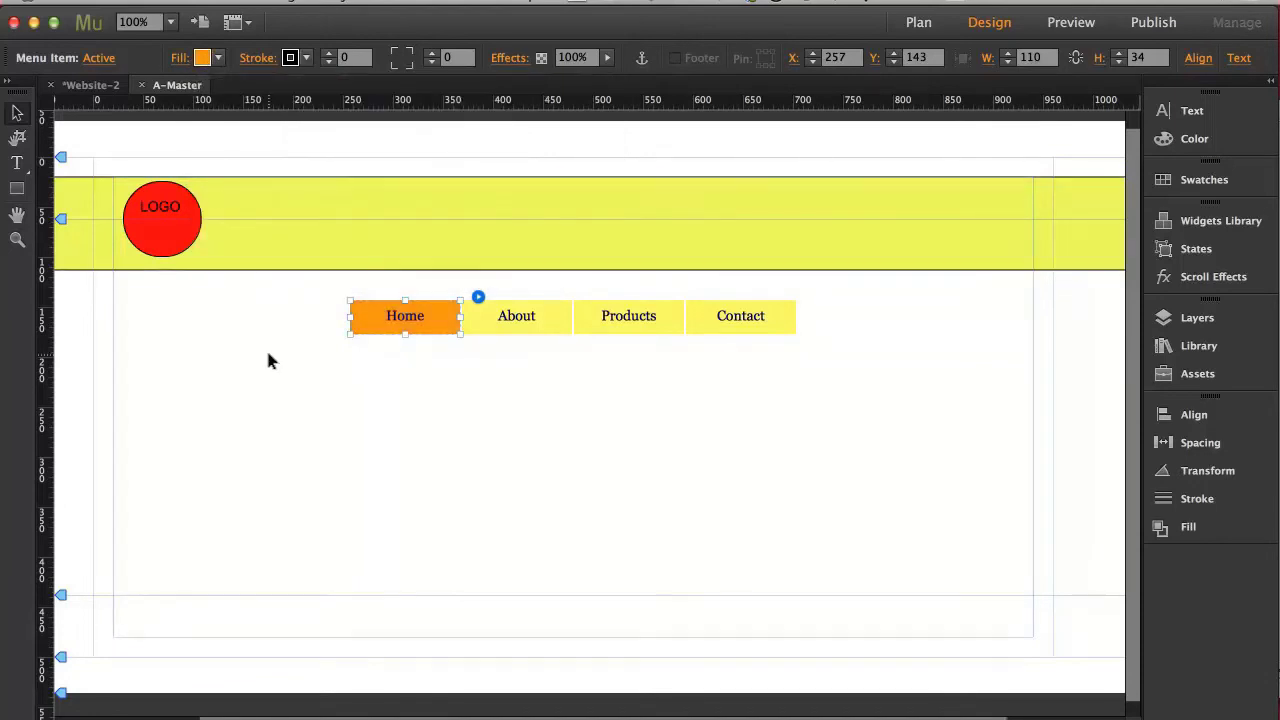
pyautogui.click(267, 358)
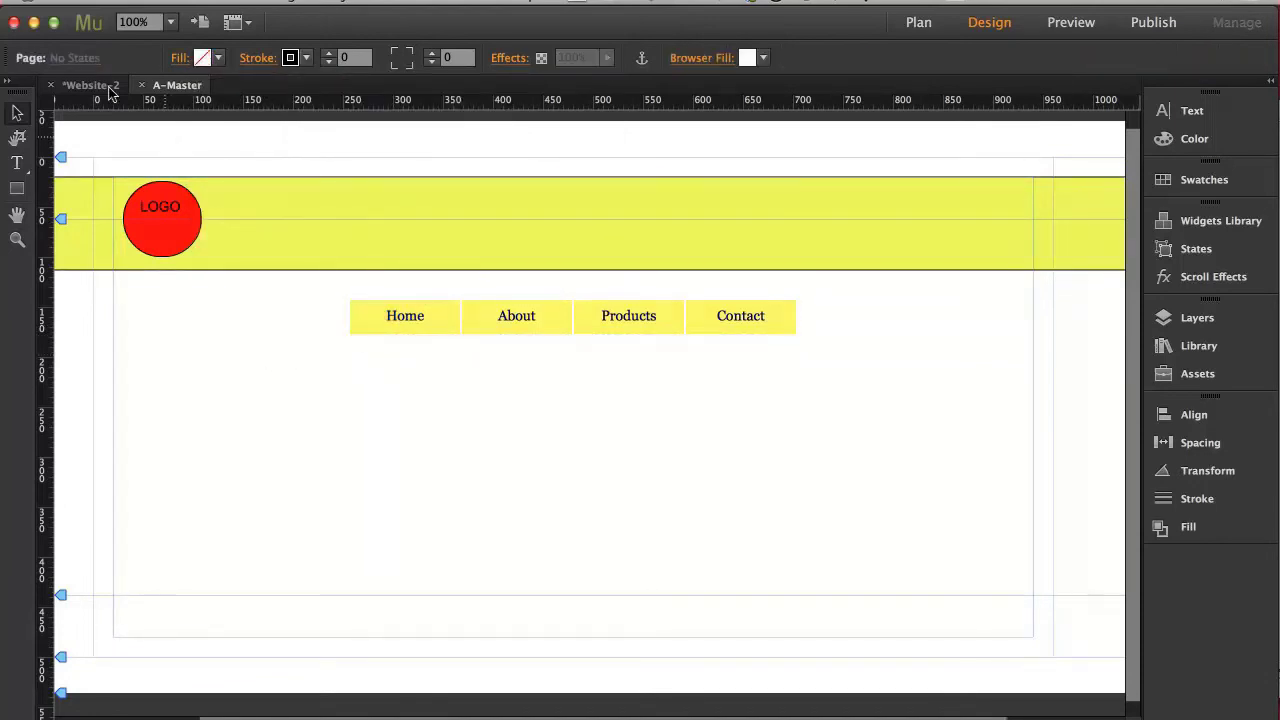
# Step: Reselect the Home menu item and review its button states list
pyautogui.click(368, 307)
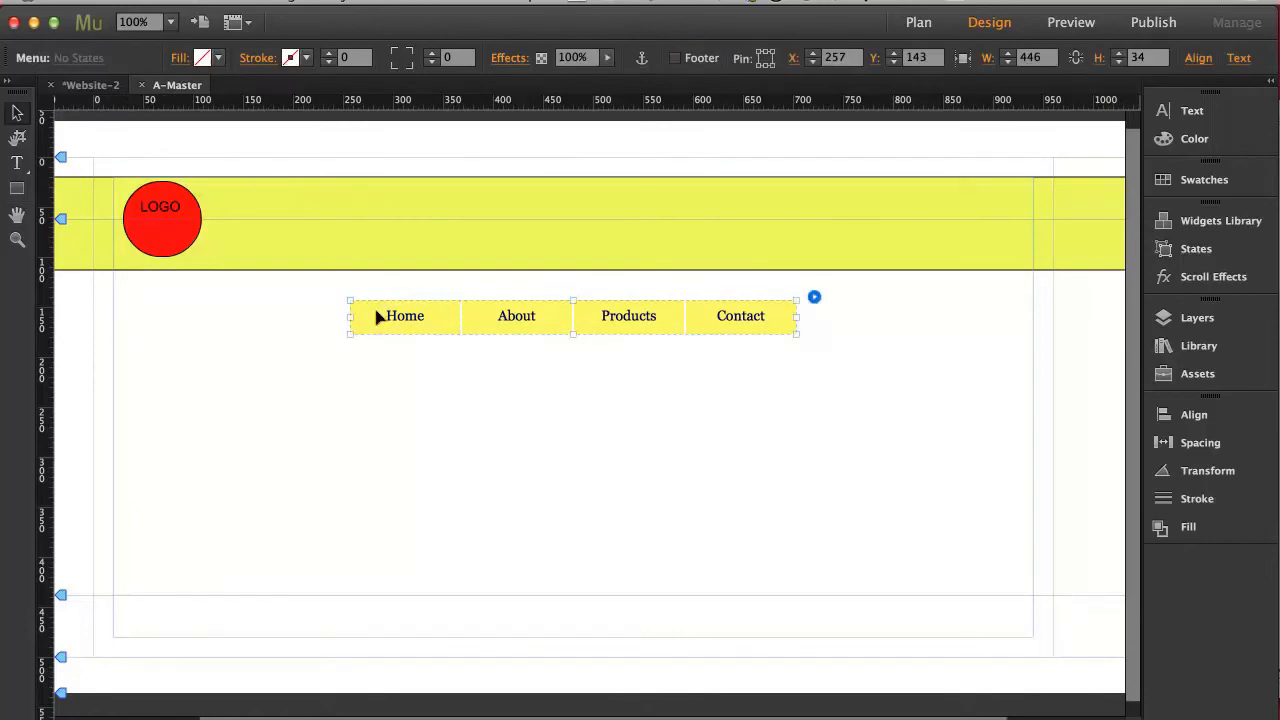
pyautogui.click(377, 312)
pyautogui.click(92, 59)
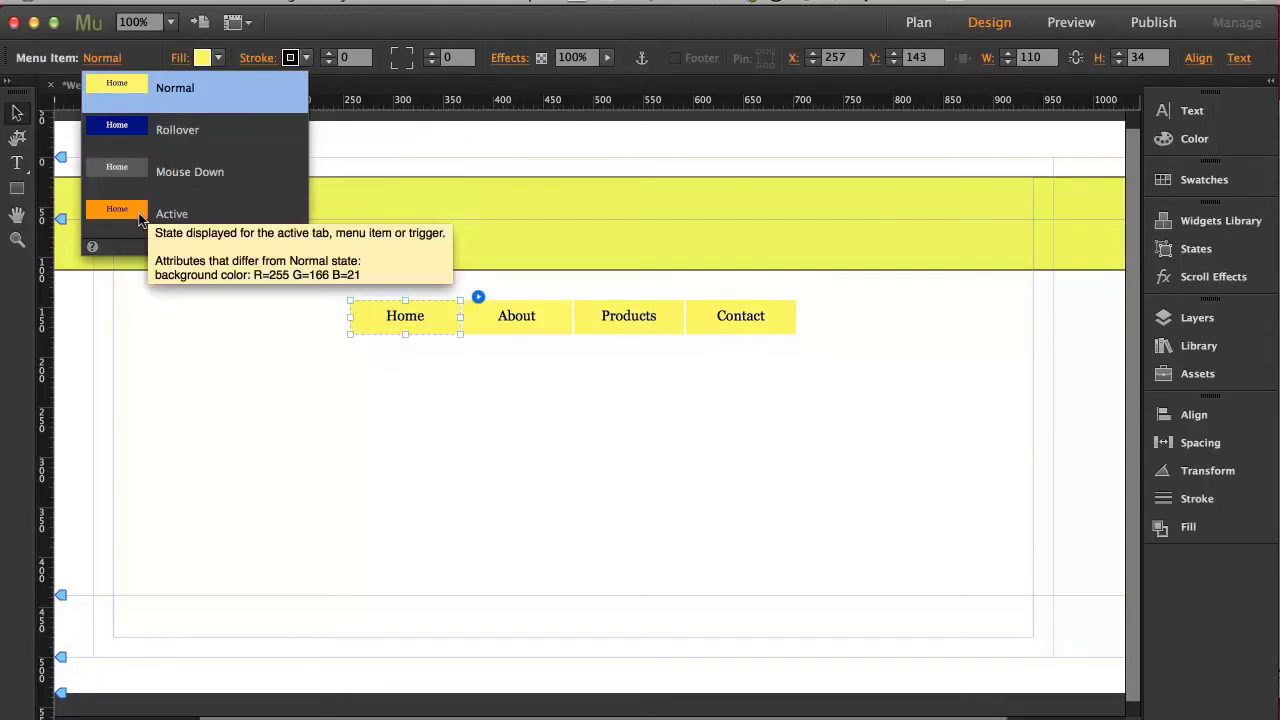
pyautogui.click(163, 140)
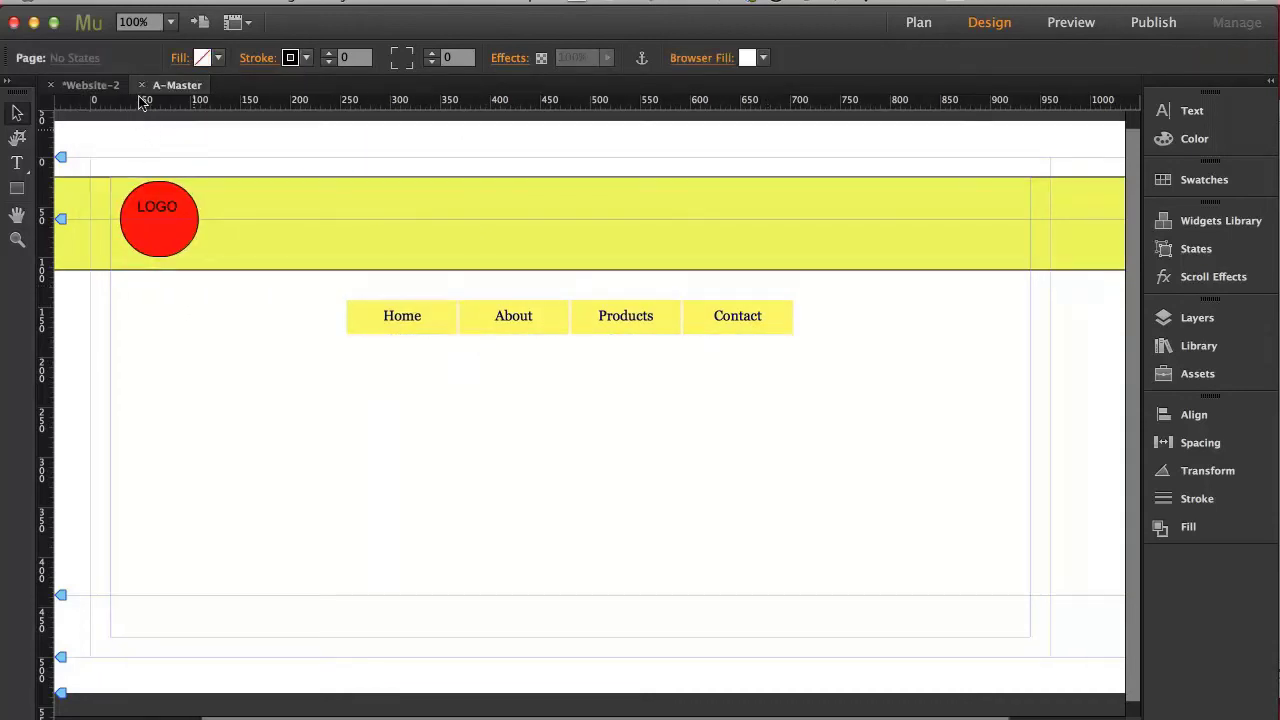
# Step: Leave the master page, check the Products page's menu, then open the Home page in Design
pyautogui.click(141, 86)
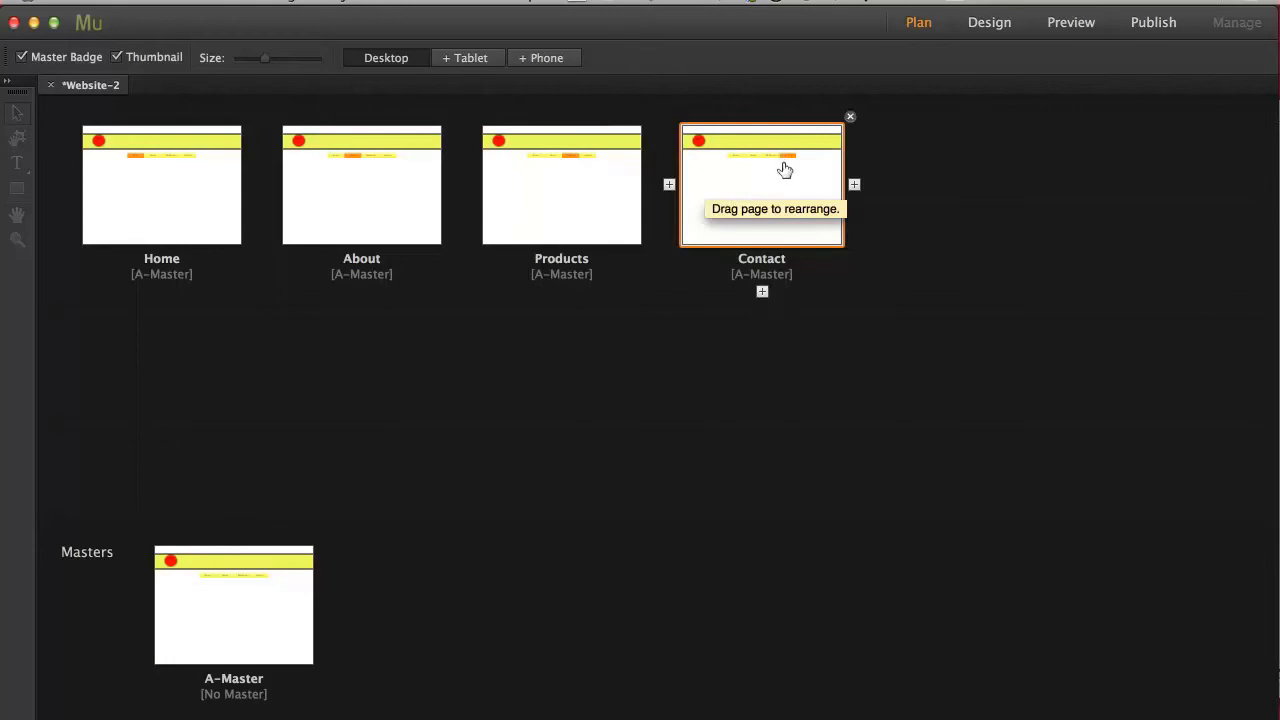
pyautogui.doubleClick(566, 166)
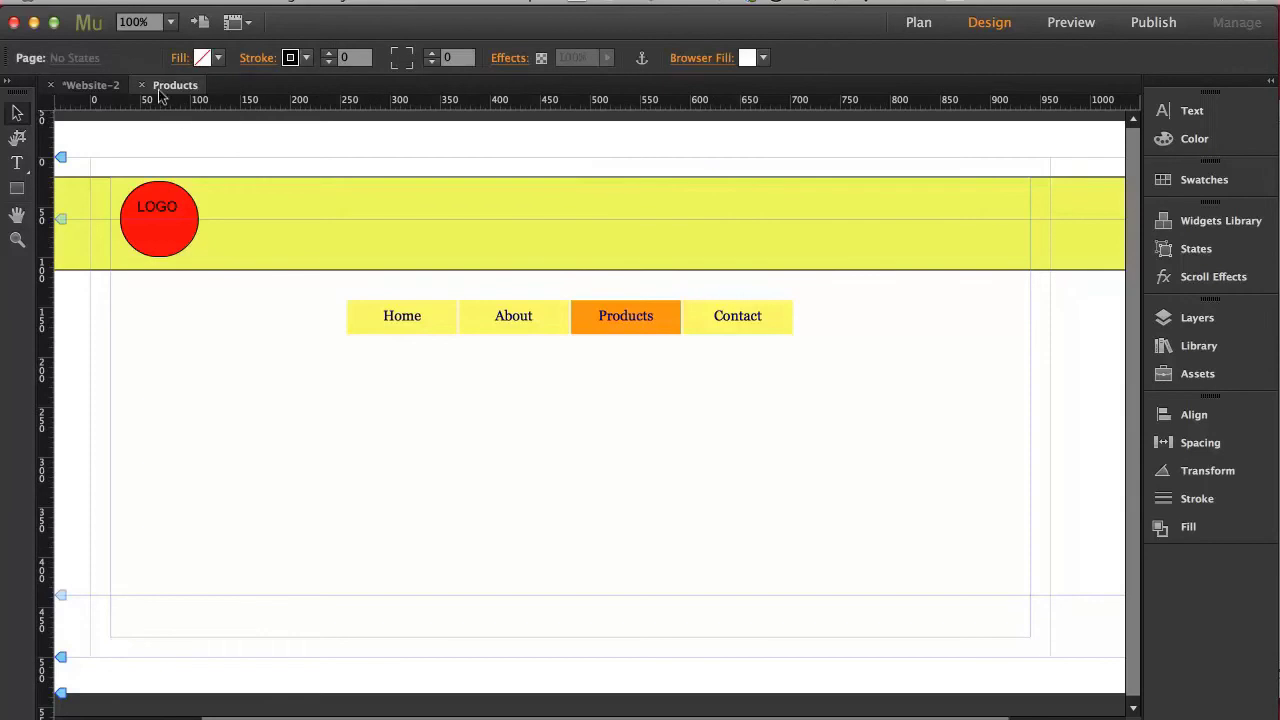
pyautogui.click(141, 85)
pyautogui.doubleClick(214, 166)
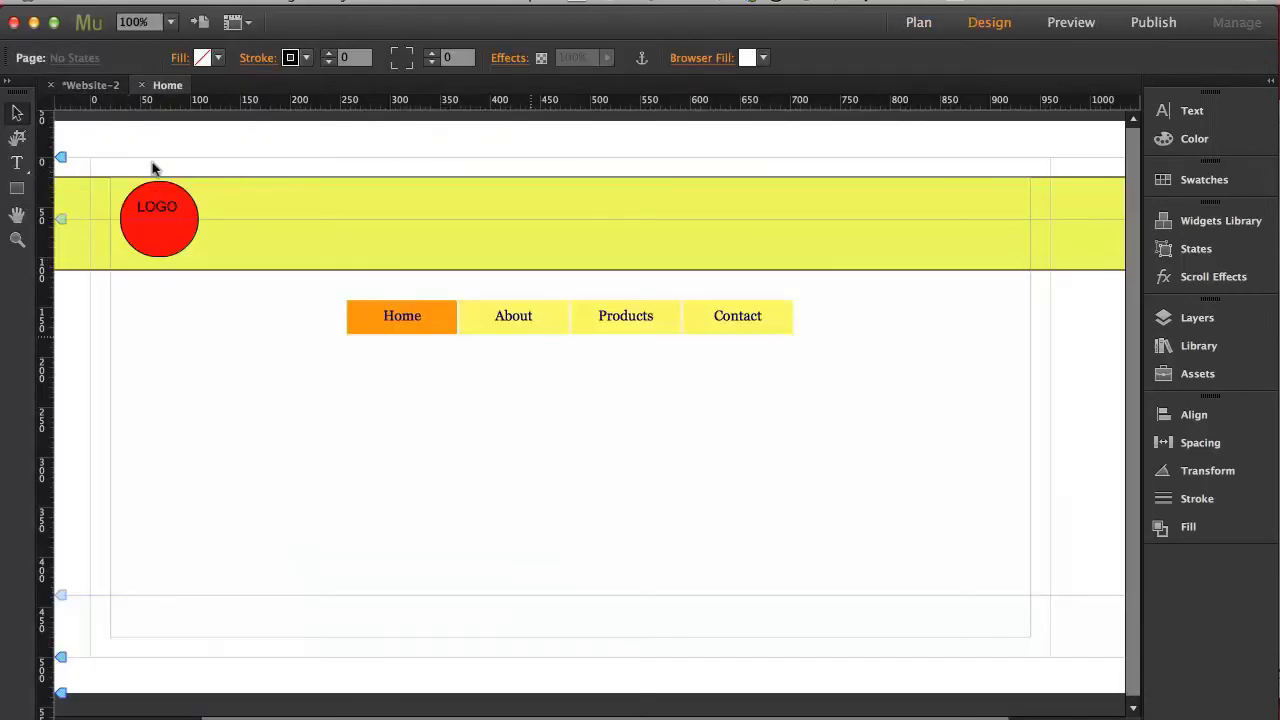
# Step: Draw a horizontal text frame in the yellow header, type HOME, and shrink it to fit
pyautogui.click(18, 164)
pyautogui.click(70, 188)
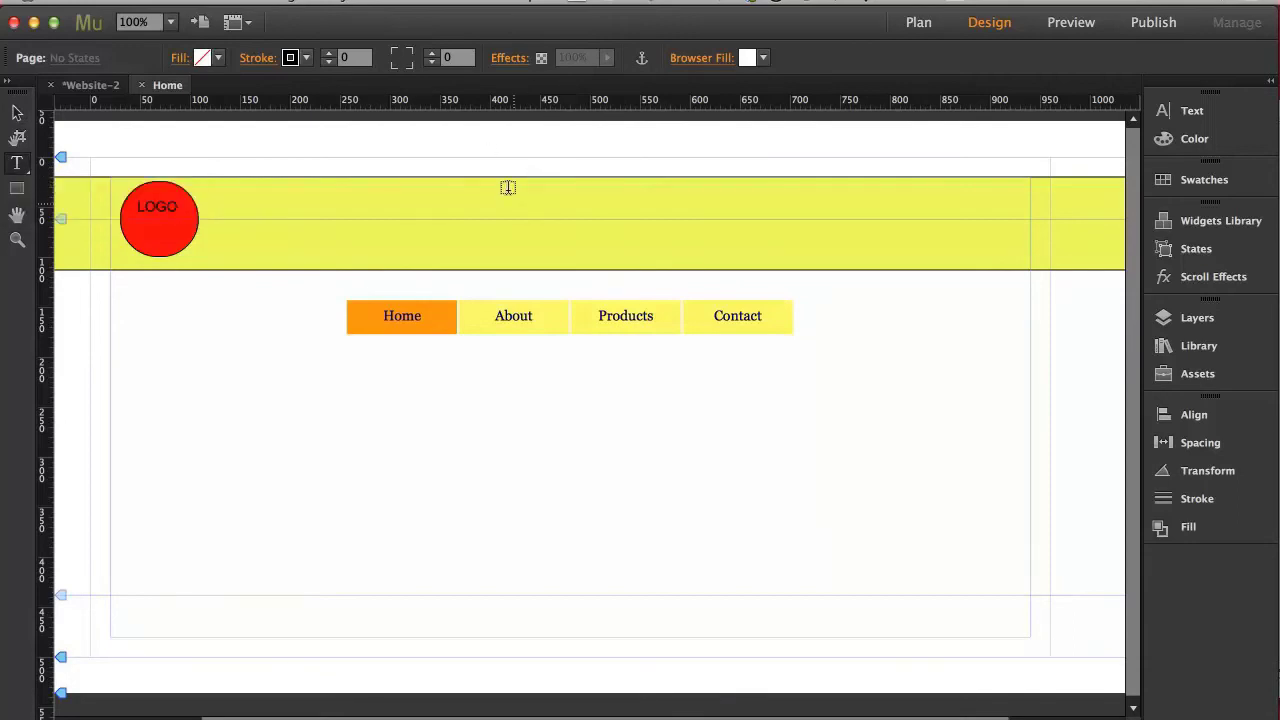
pyautogui.moveTo(490, 201); pyautogui.dragTo(682, 212)
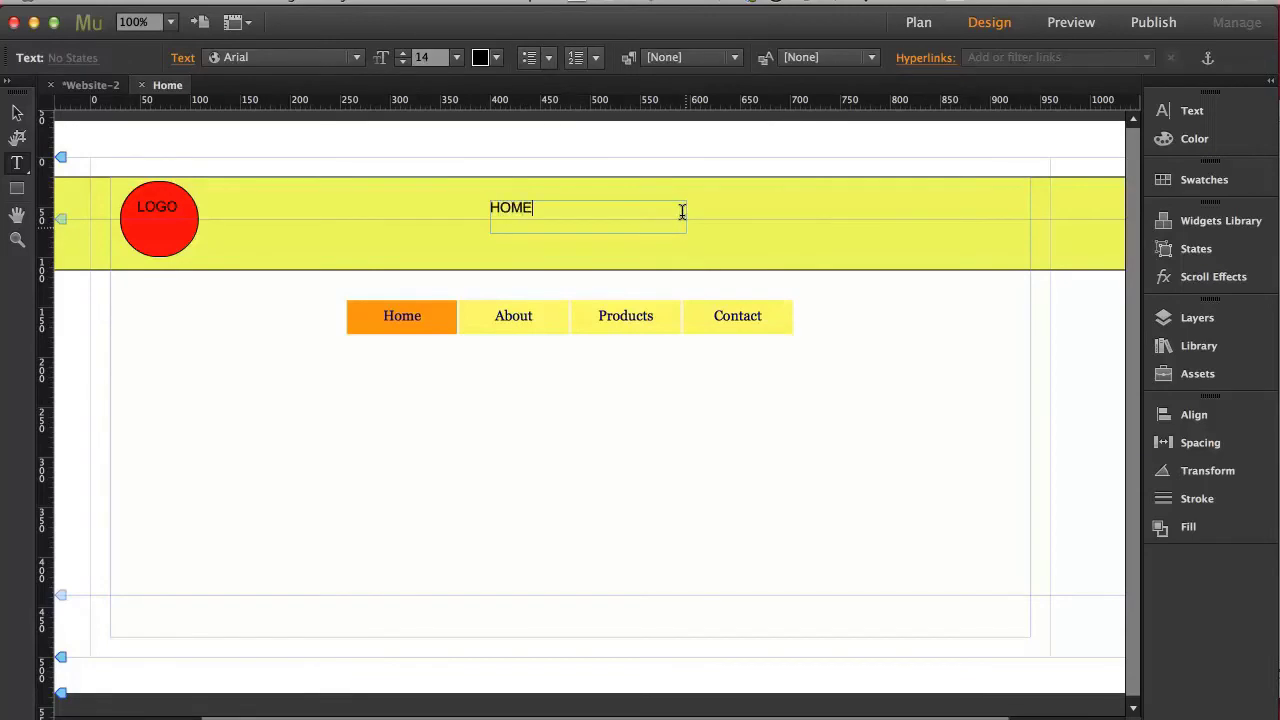
pyautogui.write('HOME')
pyautogui.click(17, 112)
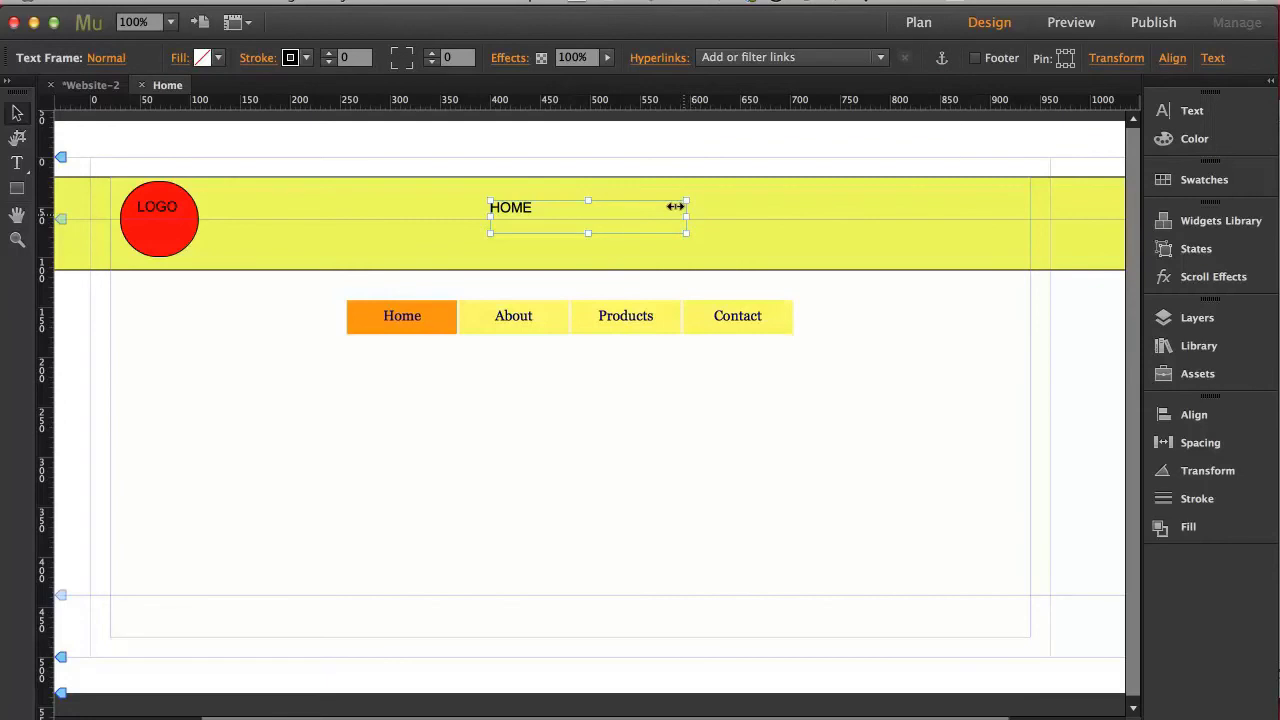
pyautogui.moveTo(675, 206); pyautogui.dragTo(519, 221)
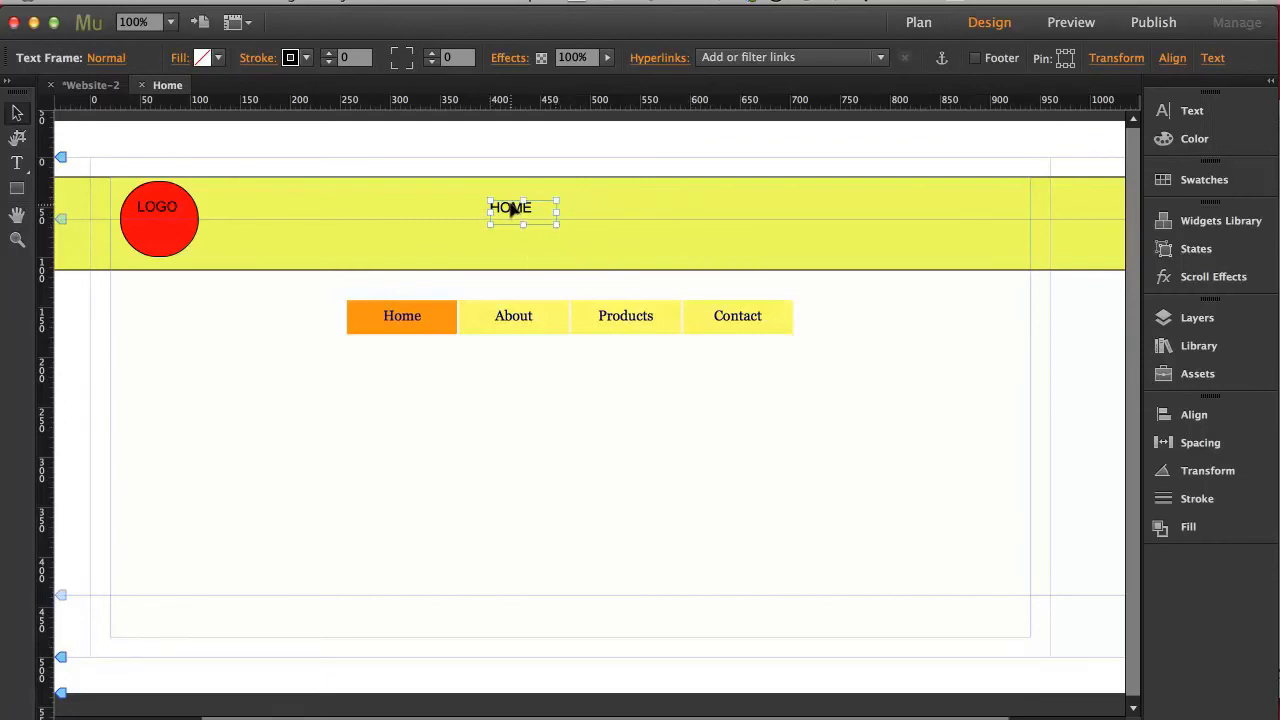
# Step: Set the HOME text to size 36, widen its frame to one line, and centre it horizontally
pyautogui.doubleClick(508, 205)
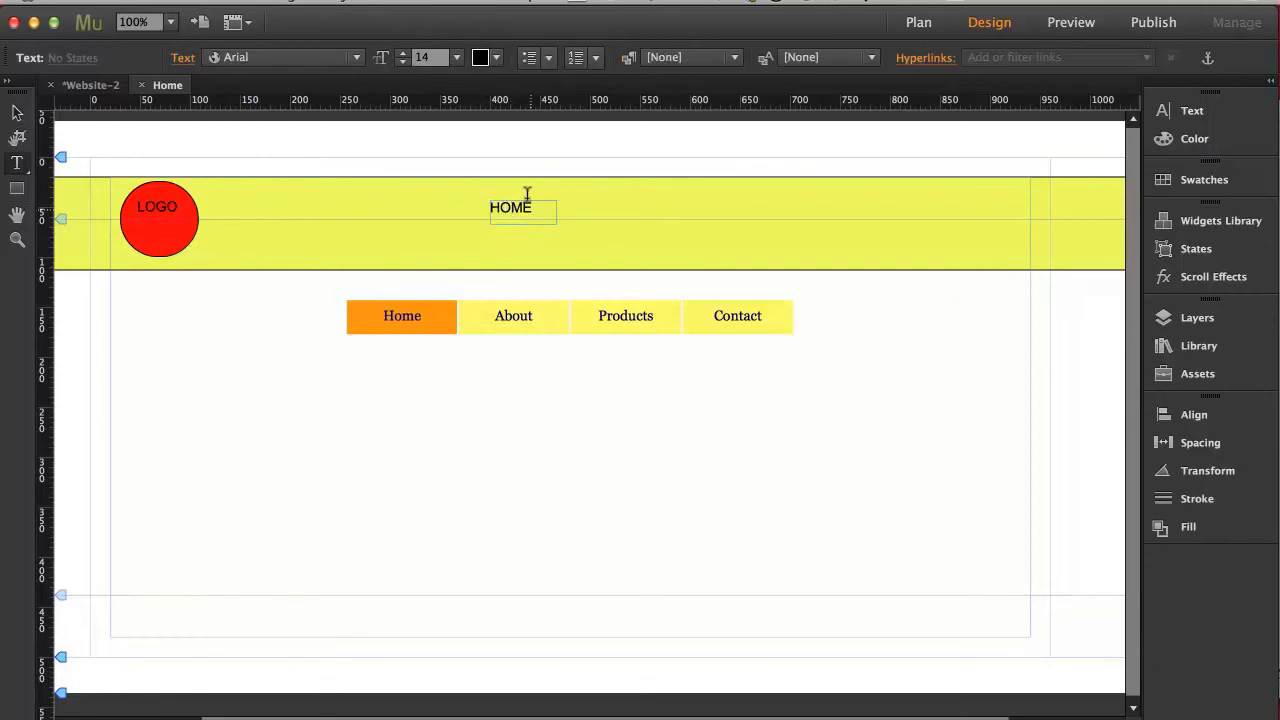
pyautogui.moveTo(528, 200); pyautogui.dragTo(478, 190)
pyautogui.click(456, 57)
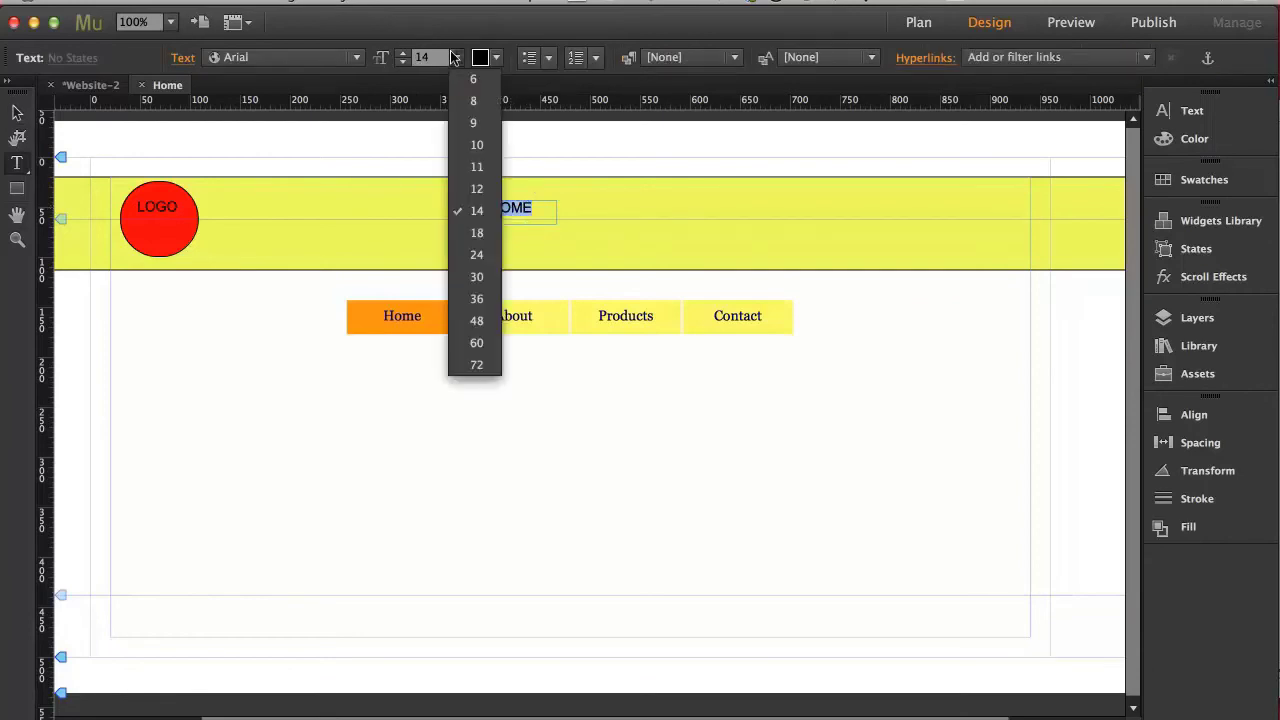
pyautogui.click(460, 292)
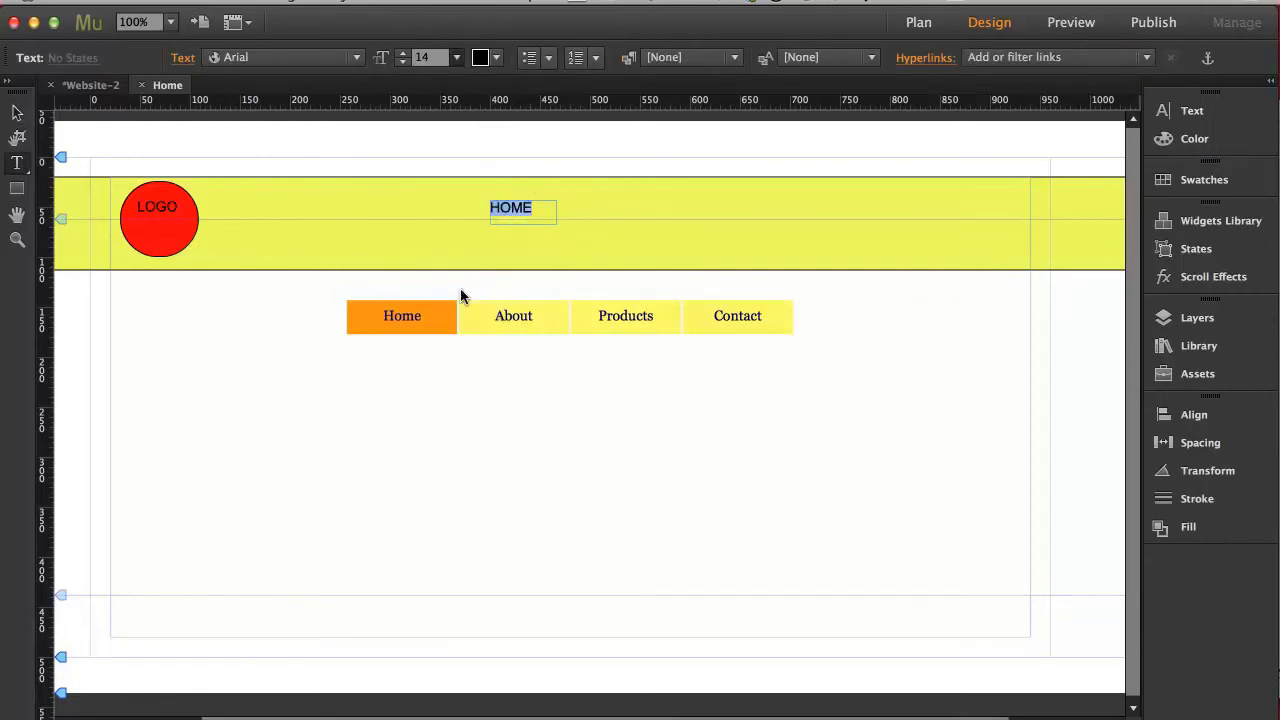
pyautogui.click(16, 113)
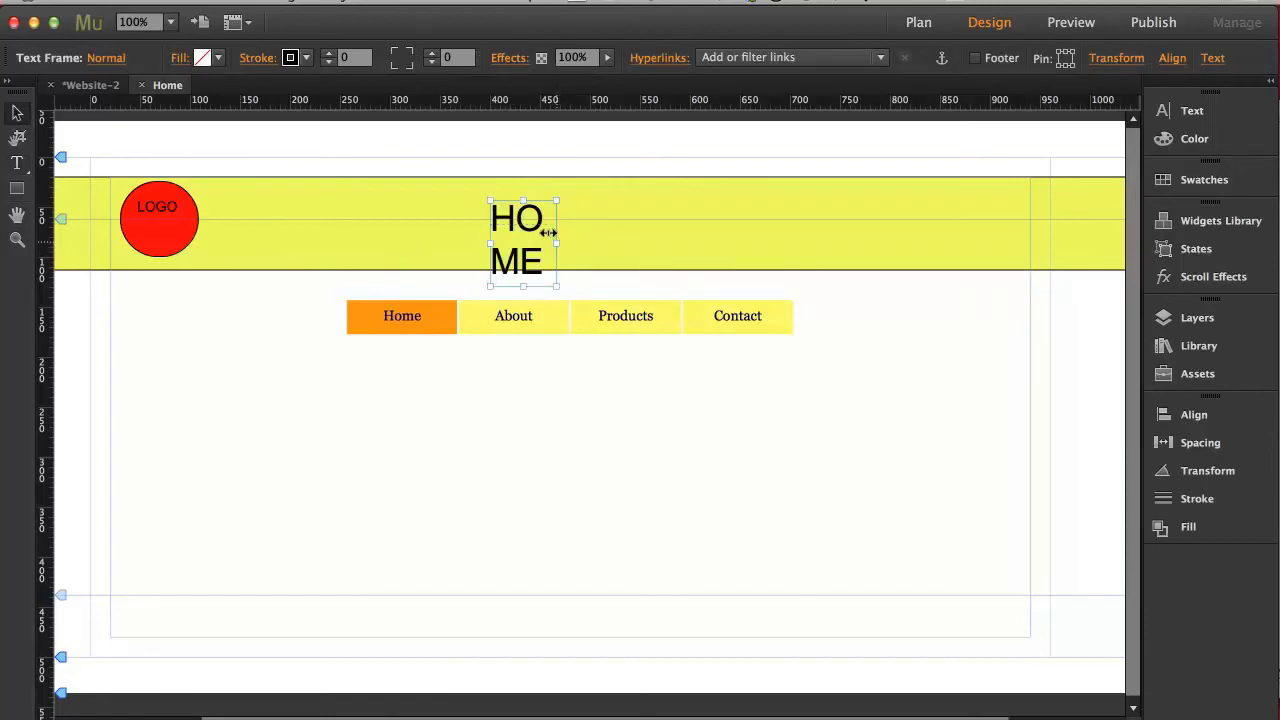
pyautogui.moveTo(549, 232); pyautogui.dragTo(597, 211)
pyautogui.click(1185, 413)
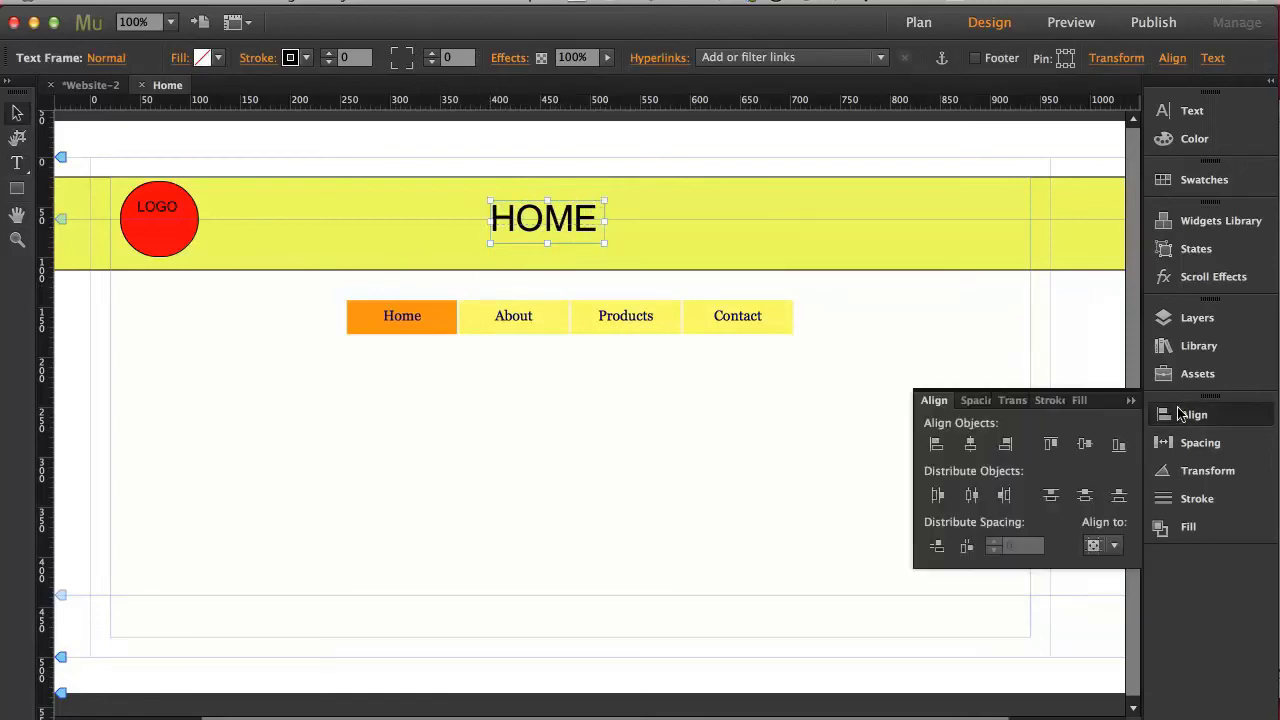
pyautogui.click(970, 443)
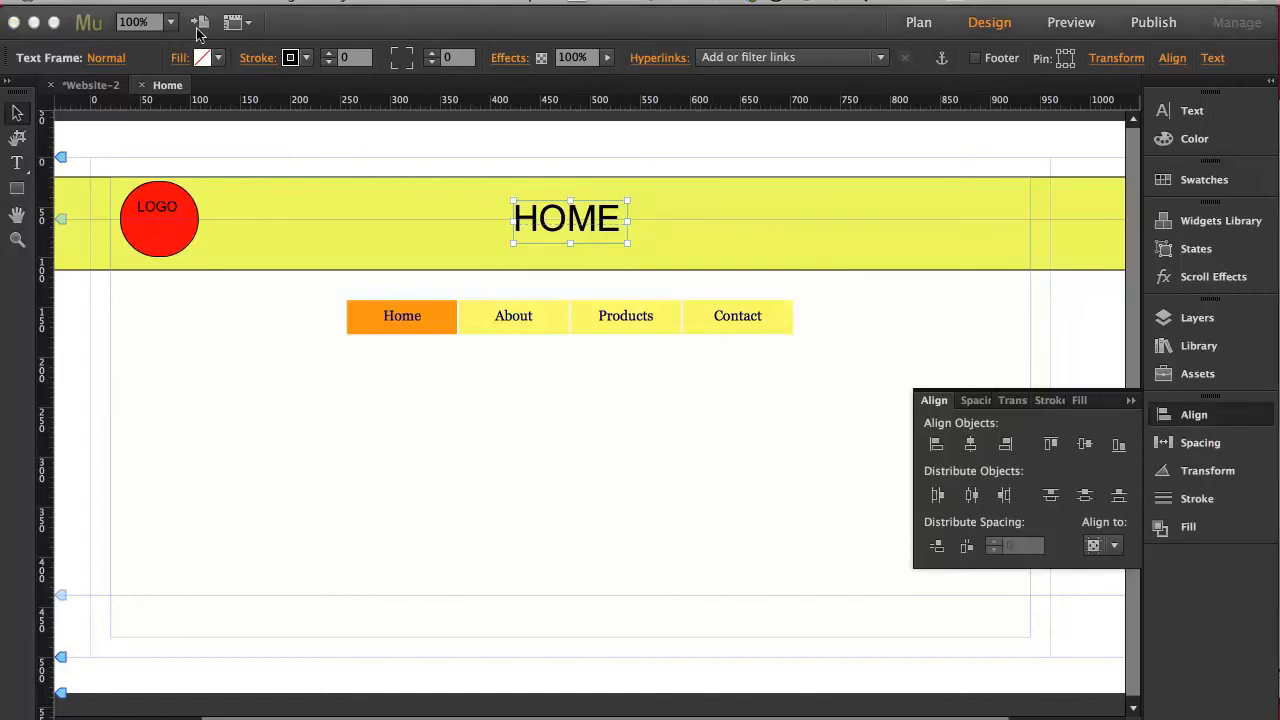
# Step: Open the About page and paste the HOME heading in place
pyautogui.click(133, 85)
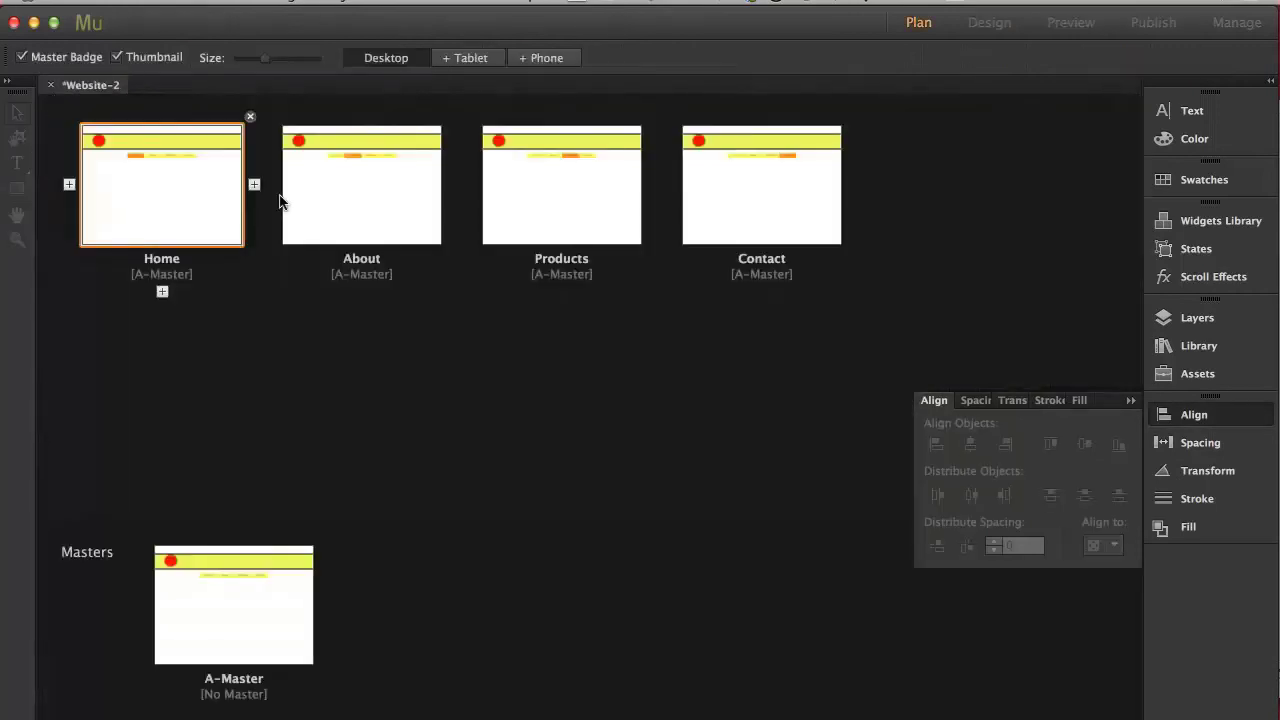
pyautogui.doubleClick(308, 210)
pyautogui.click(240, 1)
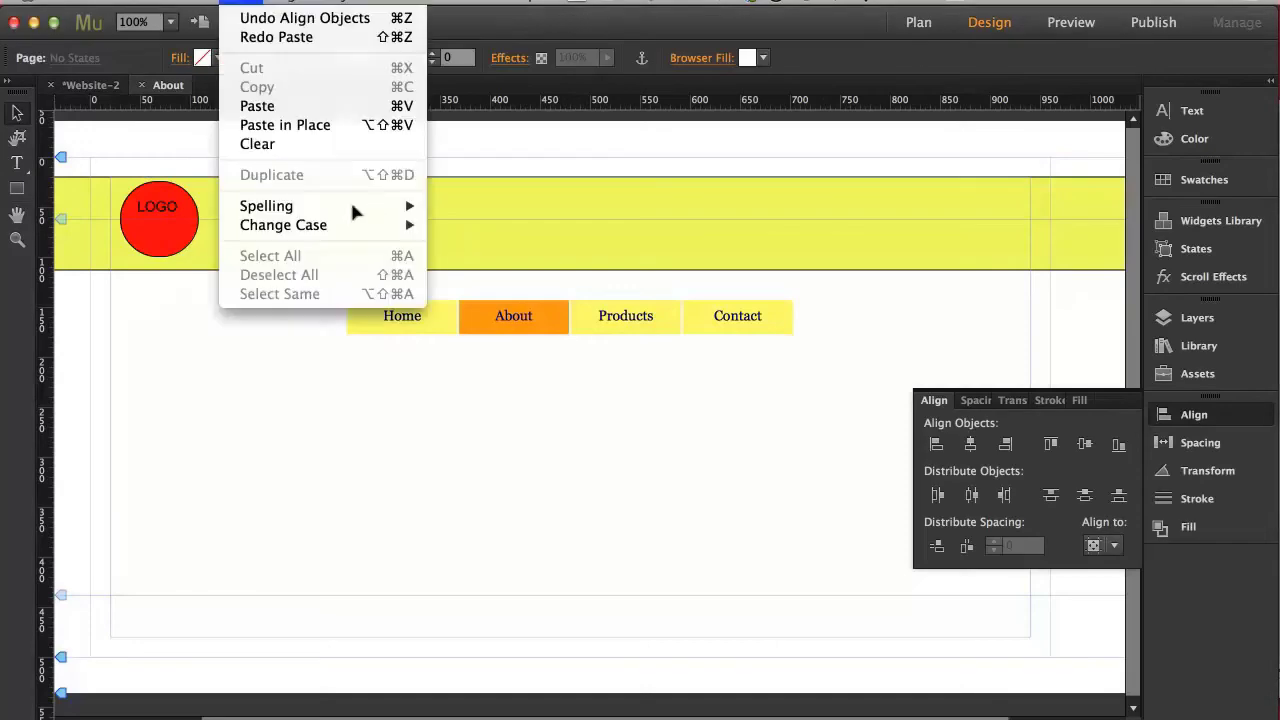
pyautogui.press('Down')
pyautogui.press('Down')
pyautogui.press('Down')
pyautogui.press('Down')
pyautogui.press('Return')
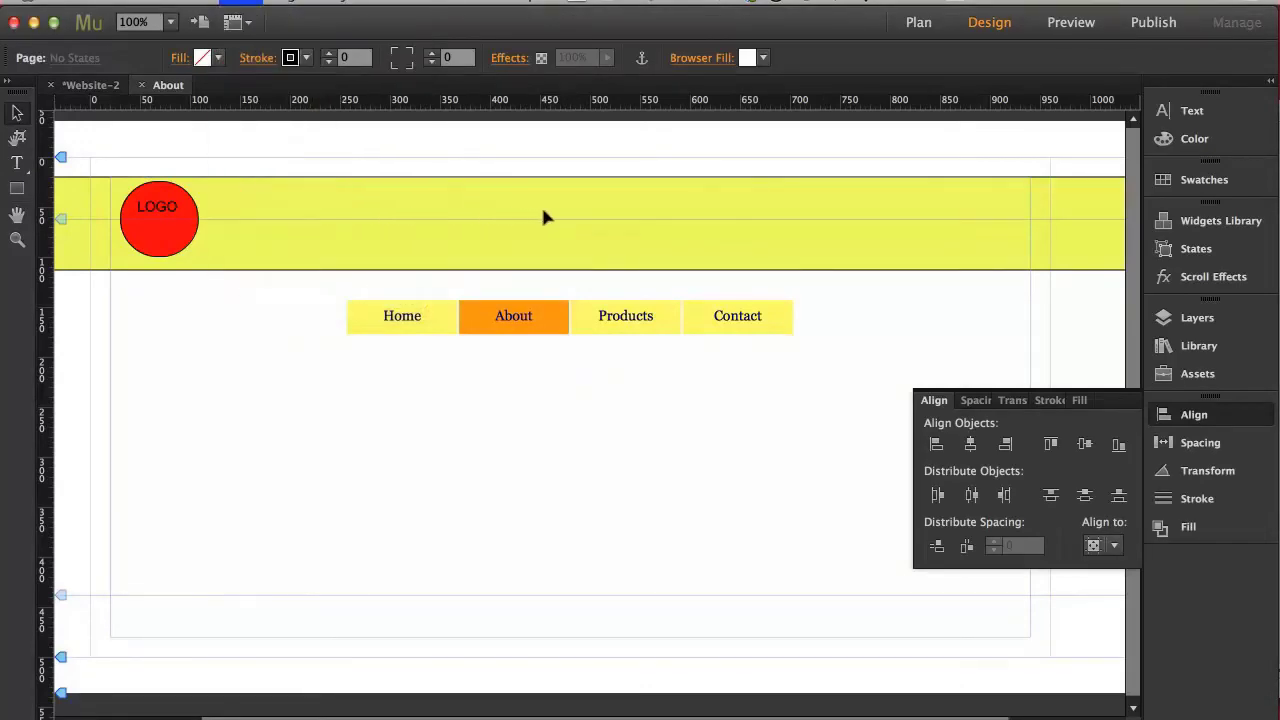
# Step: Retype the pasted heading as ABOUT, widen it to one line, and centre it horizontally
pyautogui.doubleClick(566, 220)
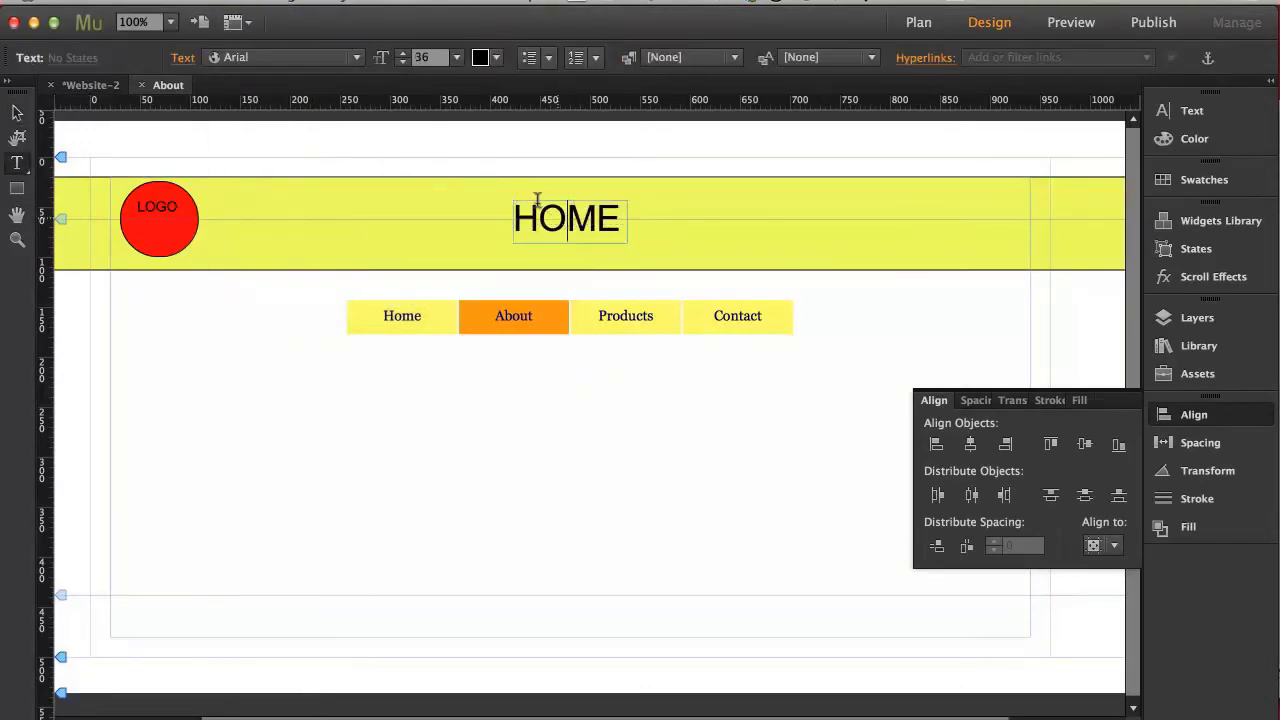
pyautogui.moveTo(514, 215); pyautogui.dragTo(609, 208)
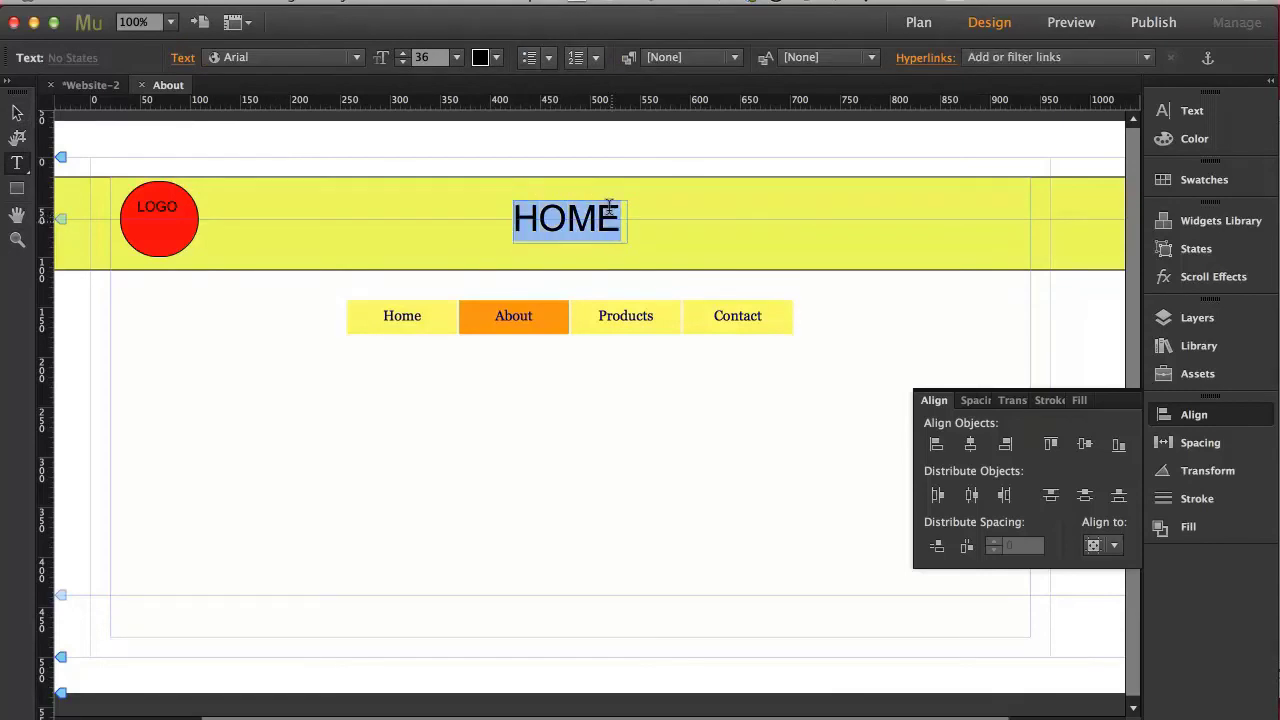
pyautogui.write('ABOUT')
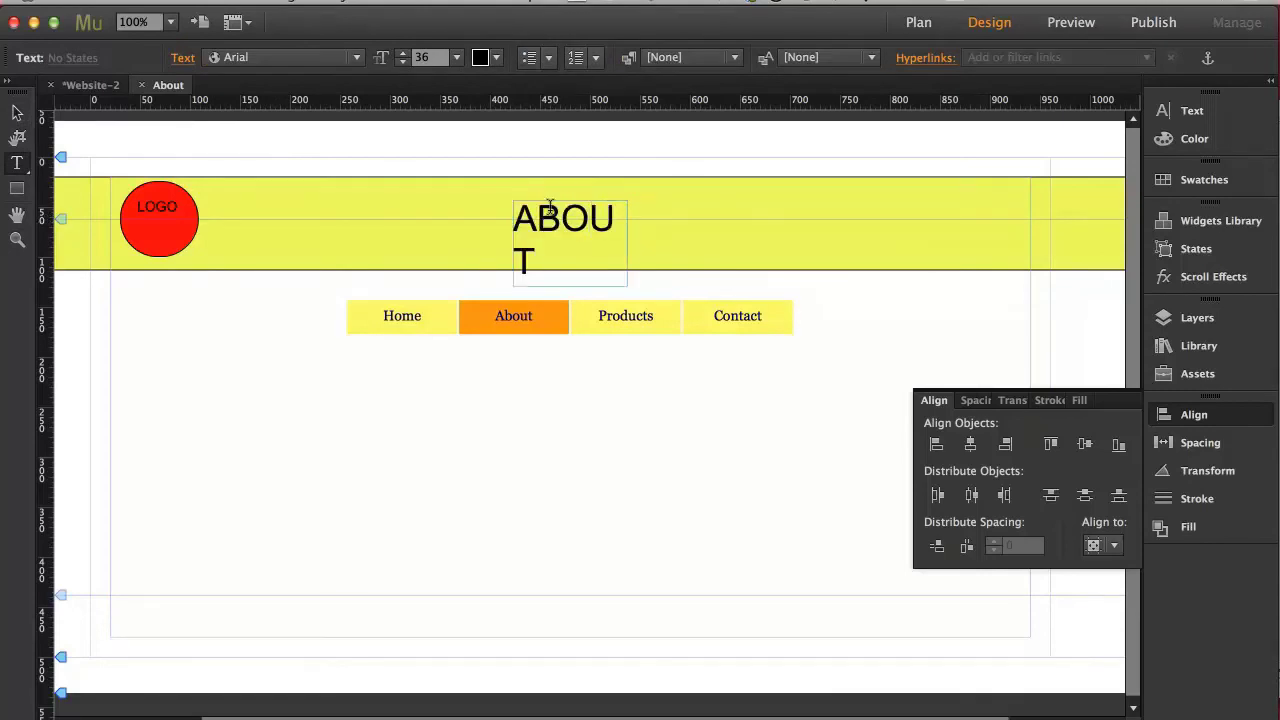
pyautogui.press('Escape')
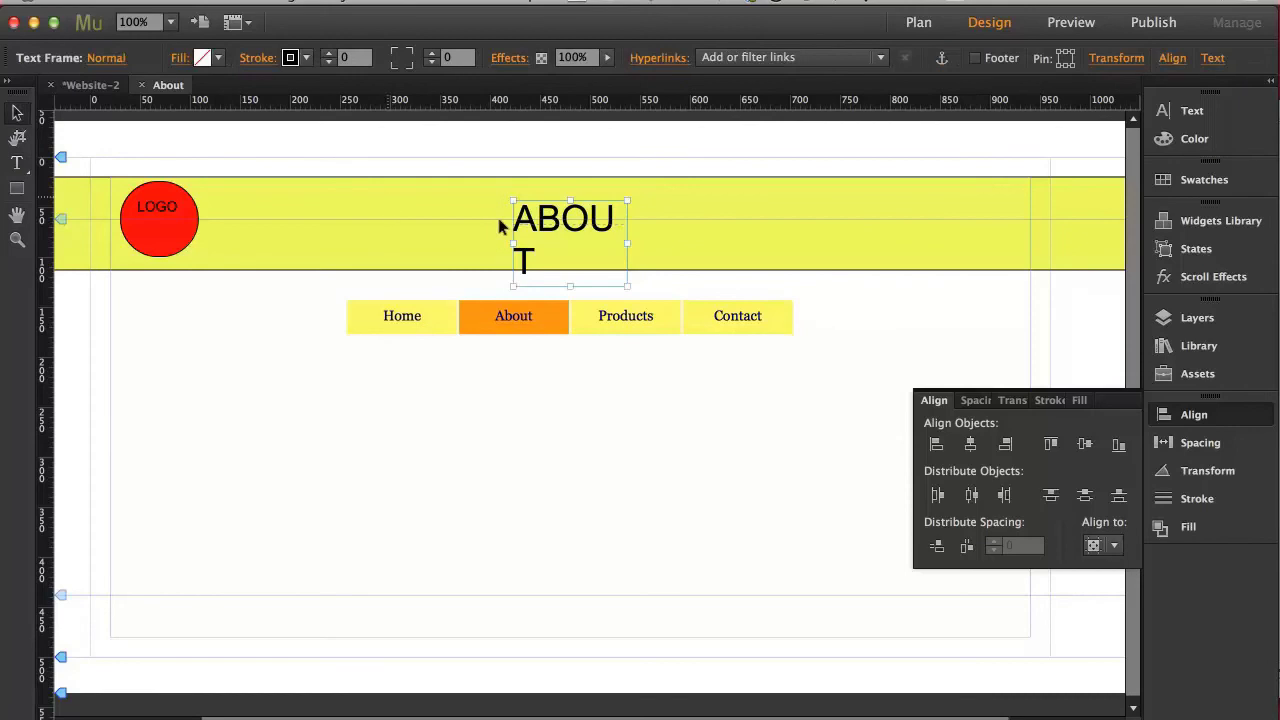
pyautogui.moveTo(615, 234); pyautogui.dragTo(642, 227)
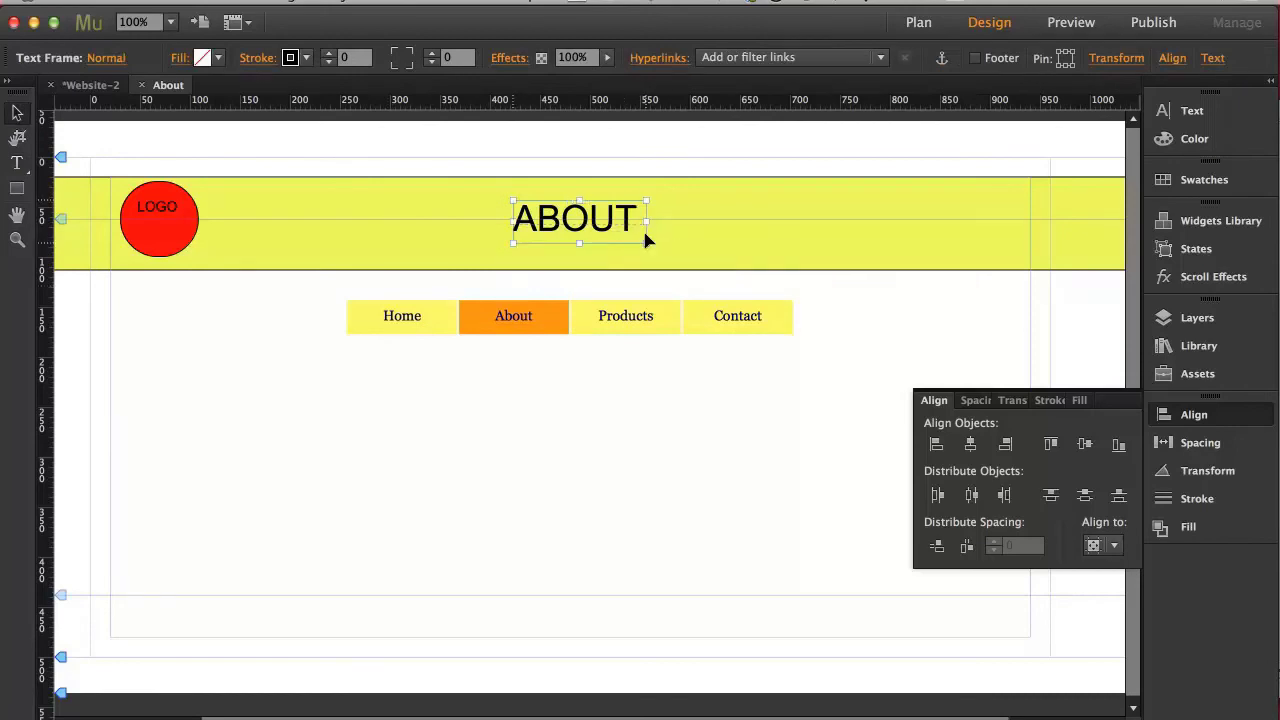
pyautogui.click(971, 443)
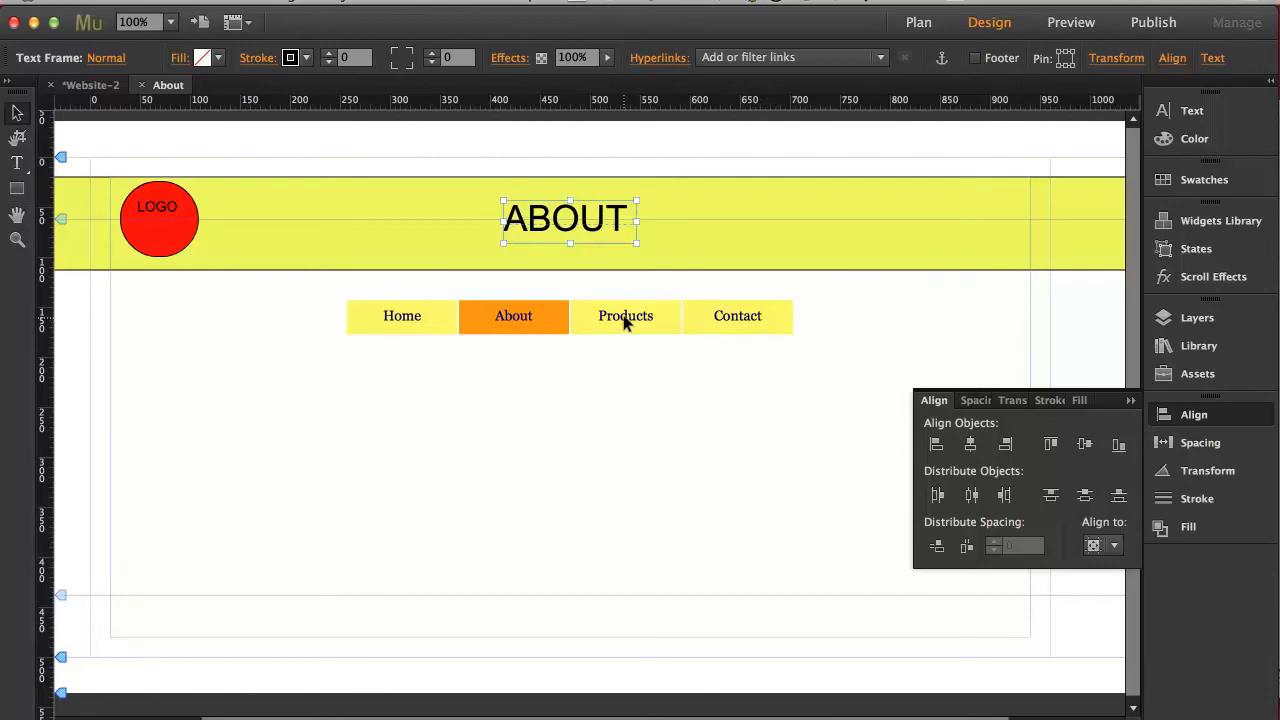
pyautogui.press('Escape')
# Step: Switch to the Products page and paste the HOME heading in place
pyautogui.click(141, 86)
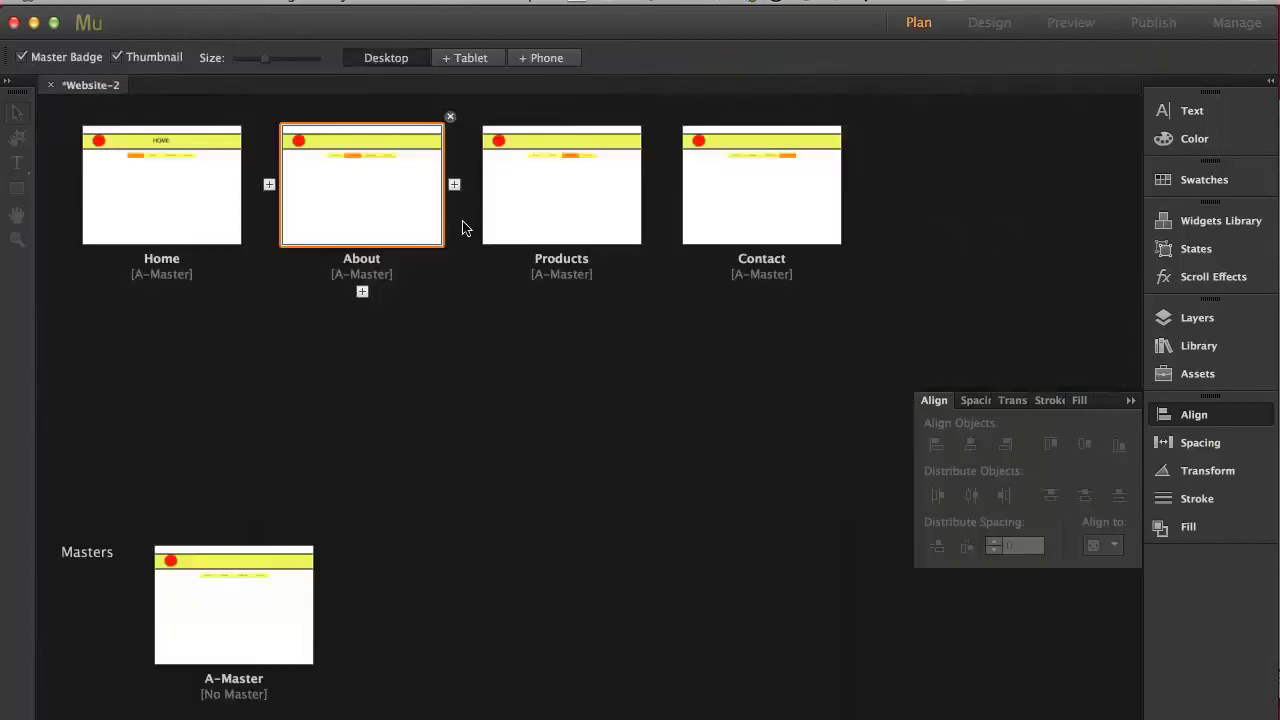
pyautogui.doubleClick(517, 206)
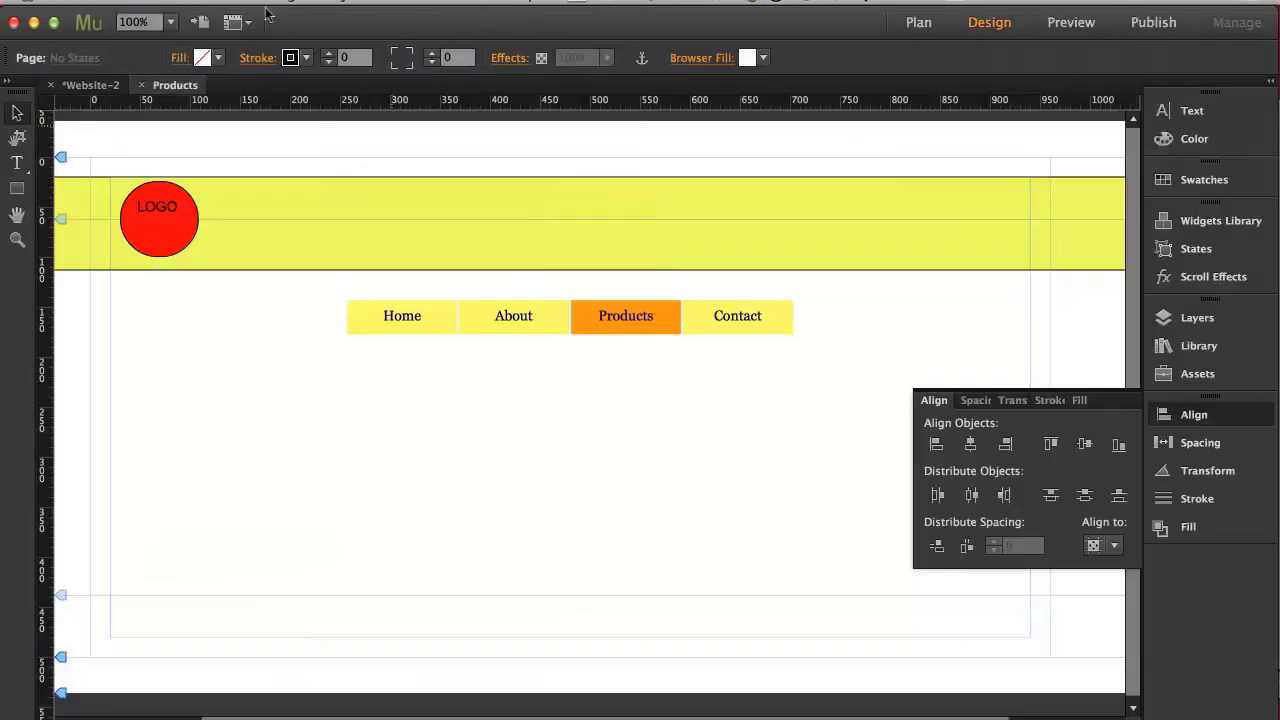
pyautogui.click(240, 1)
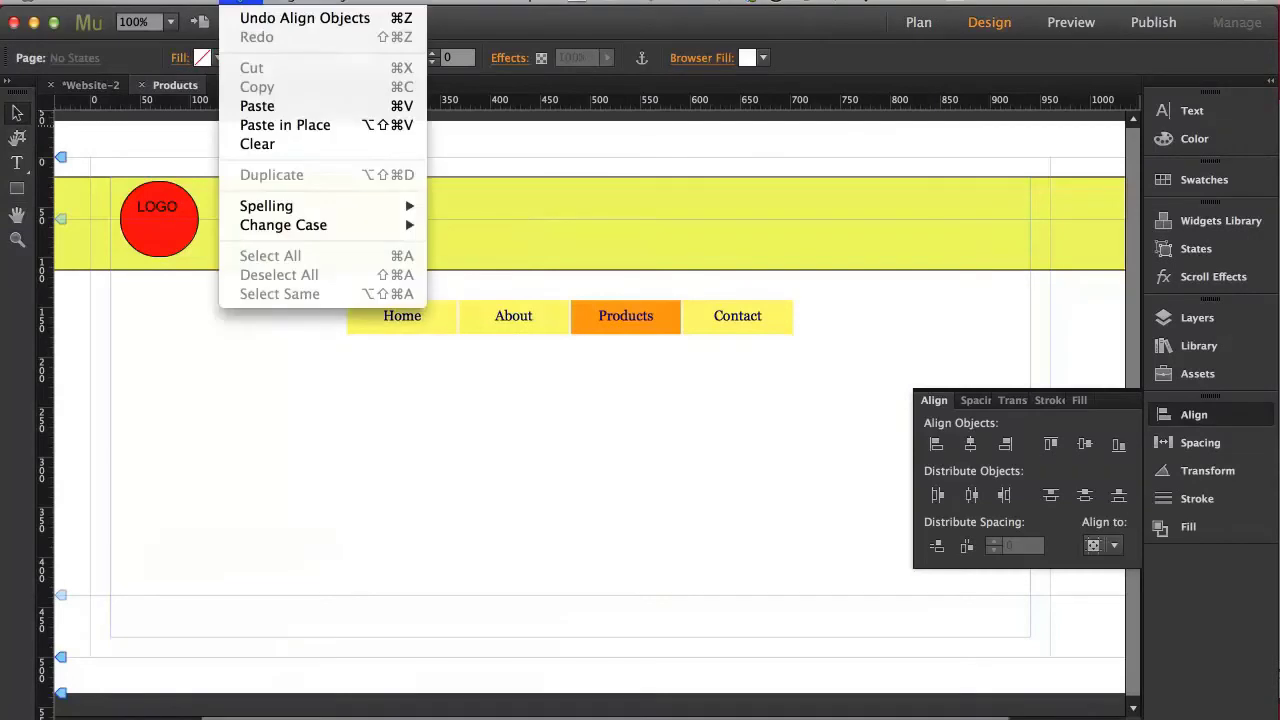
pyautogui.click(285, 125)
# Step: Change the heading to Products, widen it to one line, and centre it horizontally
pyautogui.write('Products')
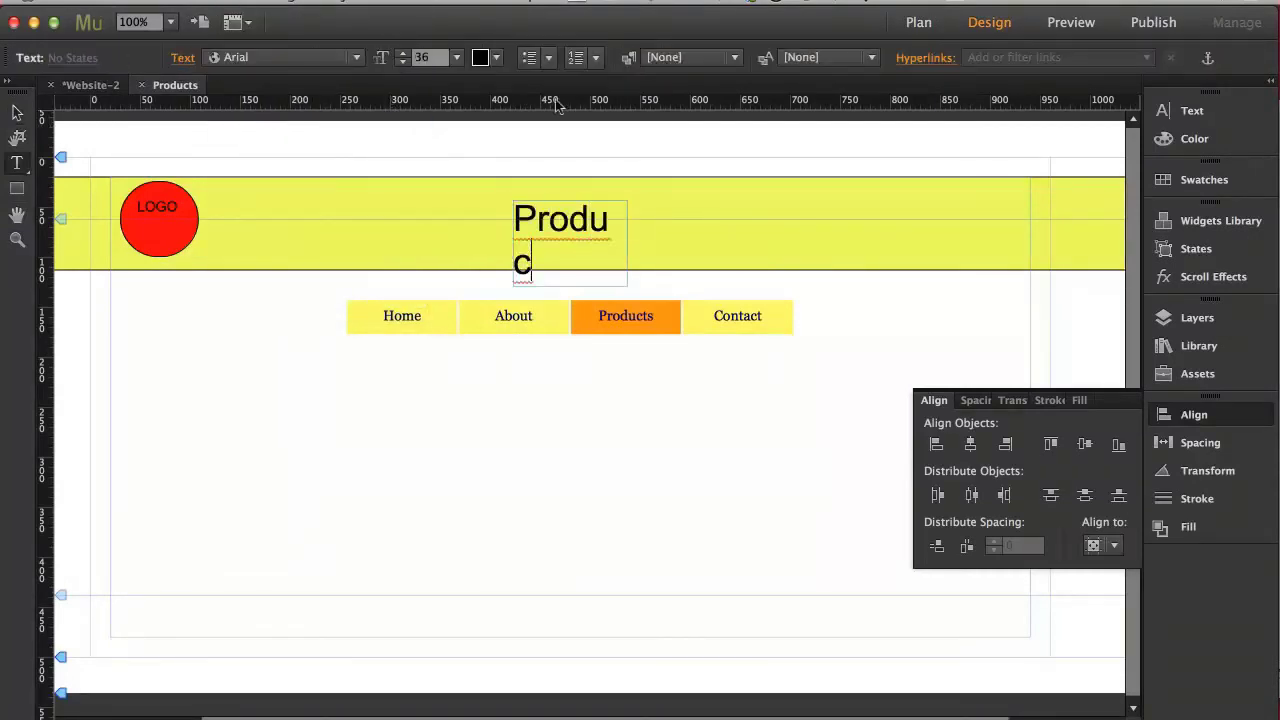
pyautogui.click(16, 112)
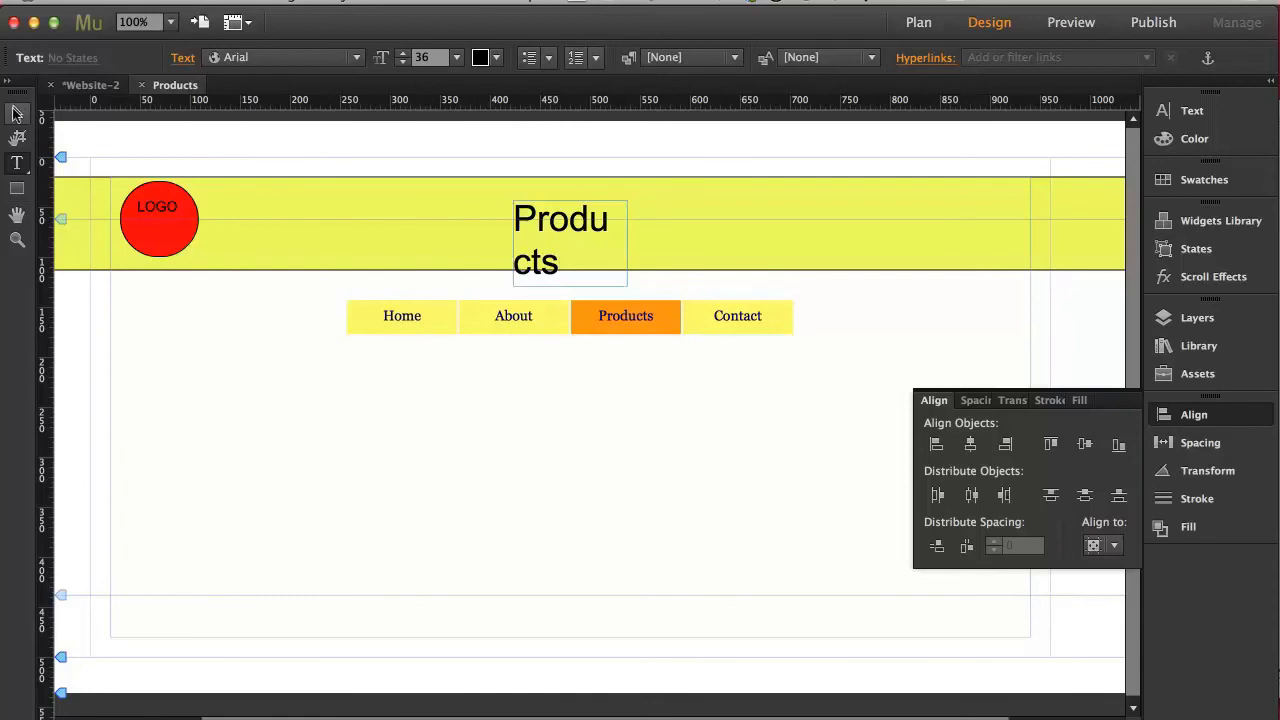
pyautogui.moveTo(627, 244); pyautogui.dragTo(662, 243)
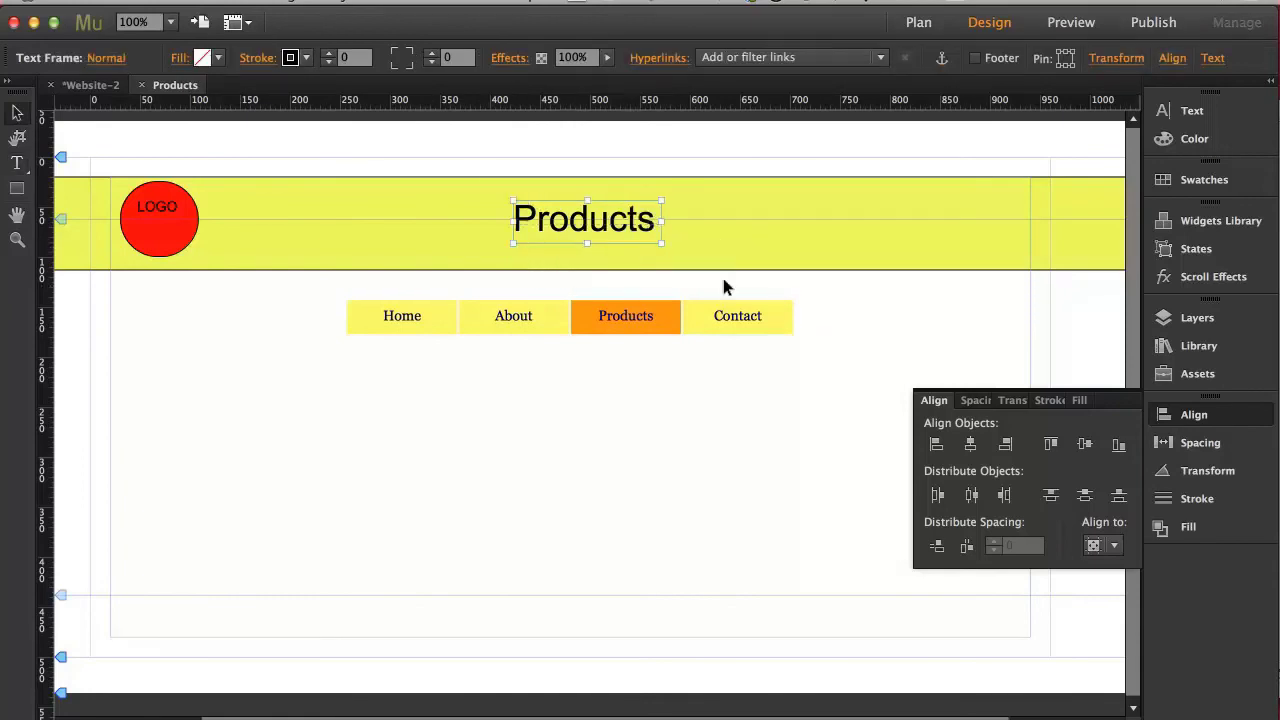
pyautogui.click(971, 445)
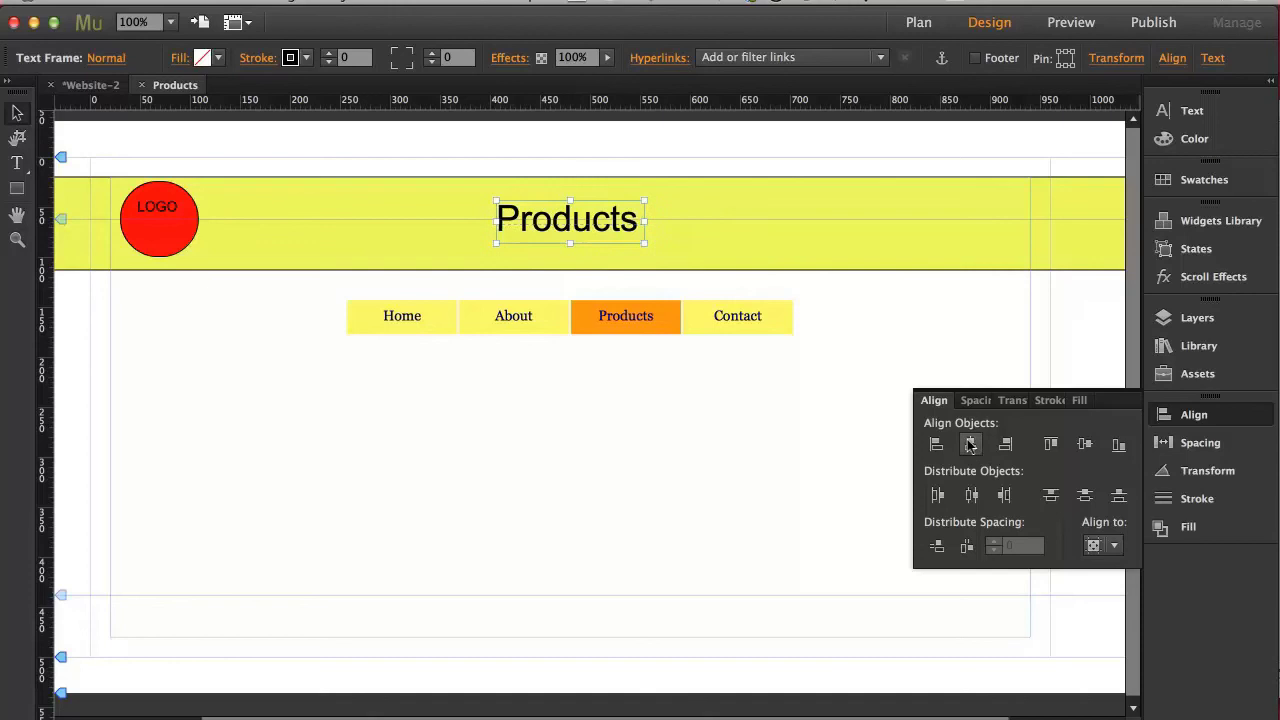
# Step: Open the Contact page and paste the HOME heading in place
pyautogui.click(142, 84)
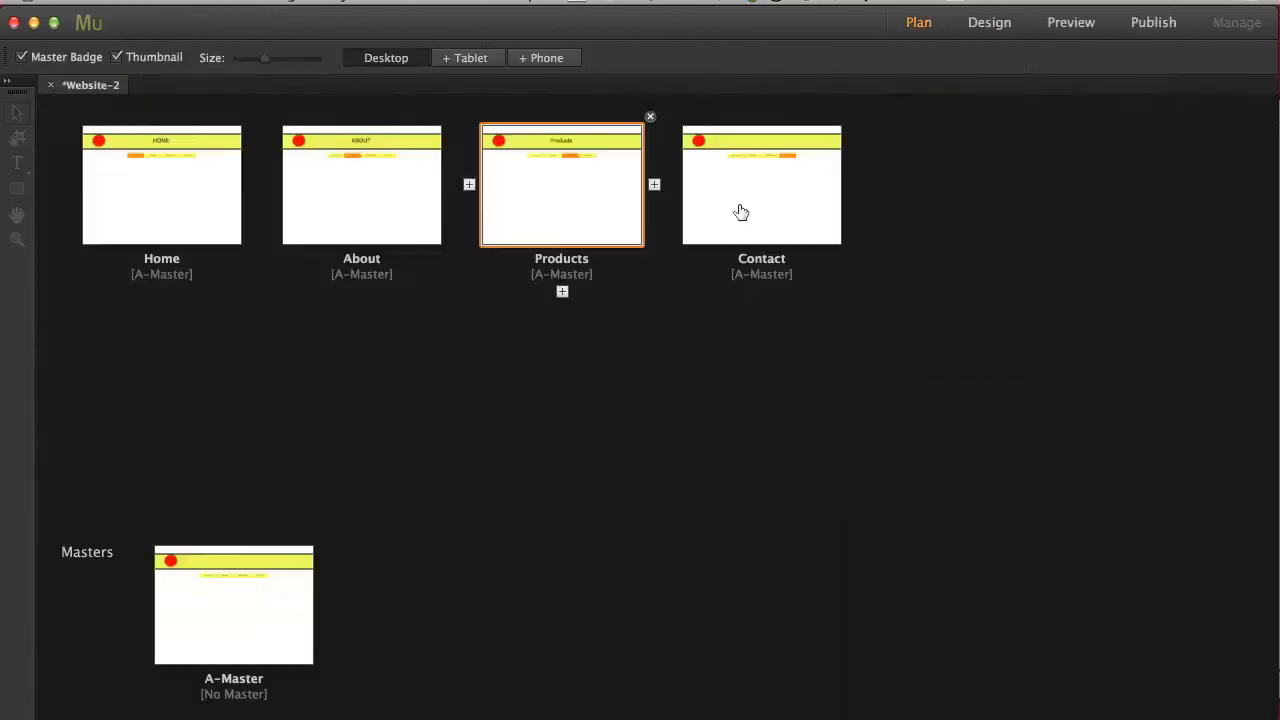
pyautogui.doubleClick(741, 204)
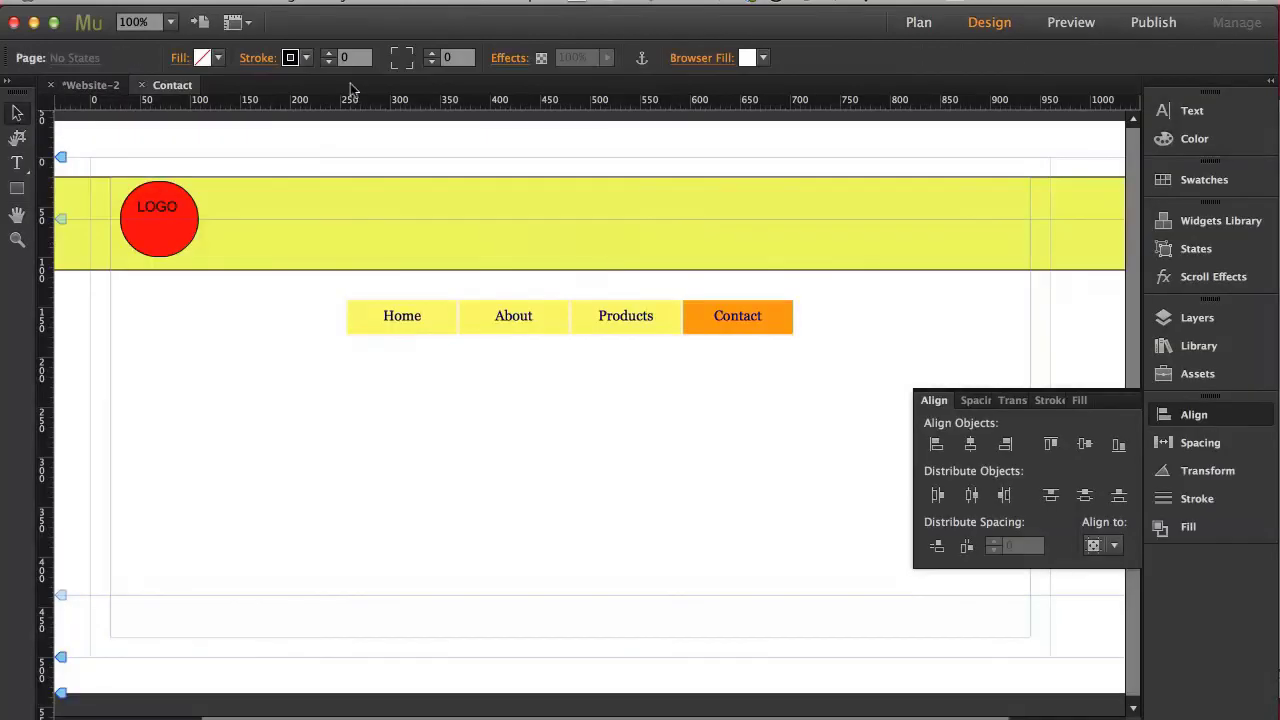
pyautogui.click(240, 2)
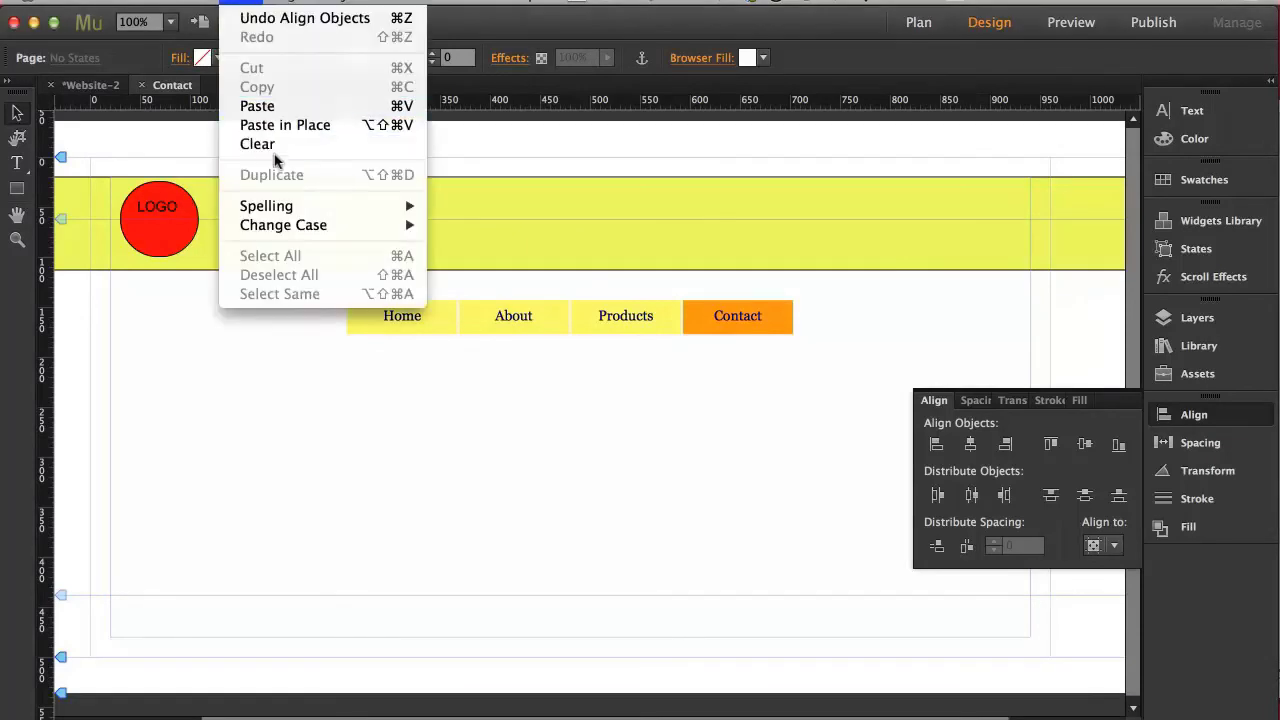
pyautogui.click(285, 125)
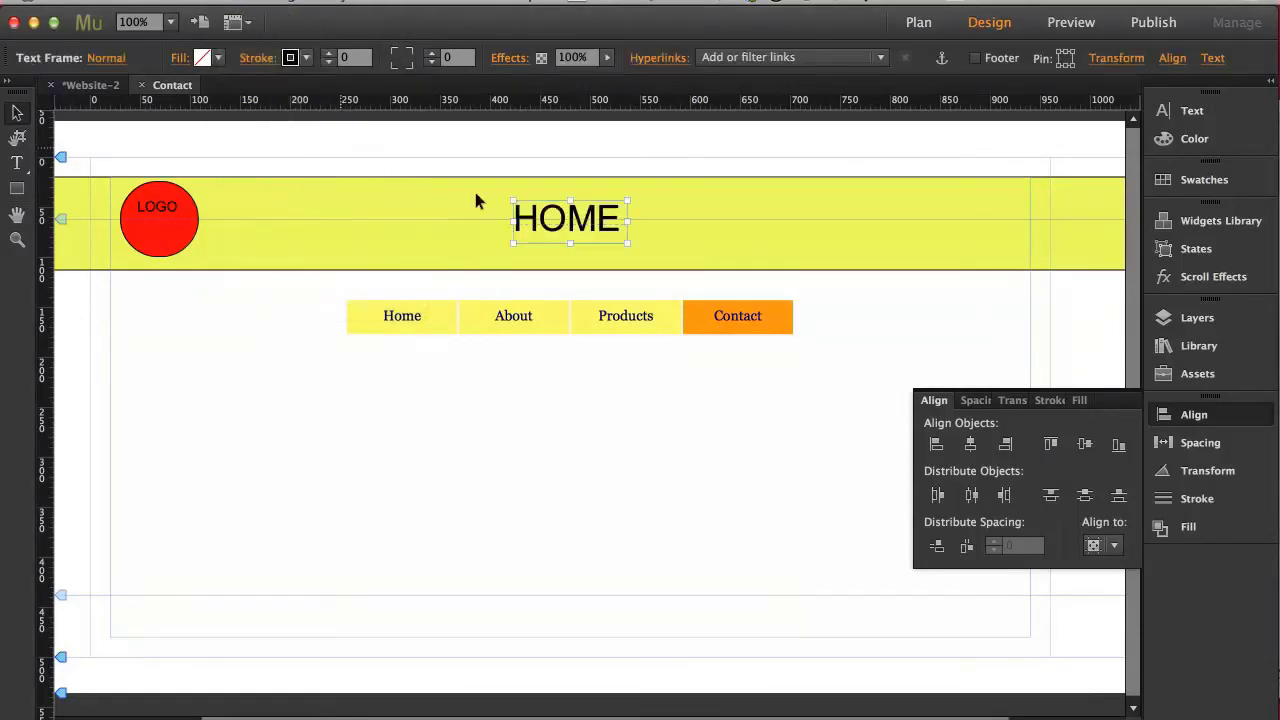
# Step: Replace HOME with CONTACT, widen the heading to one line, and centre it horizontally
pyautogui.doubleClick(548, 220)
pyautogui.doubleClick(544, 200)
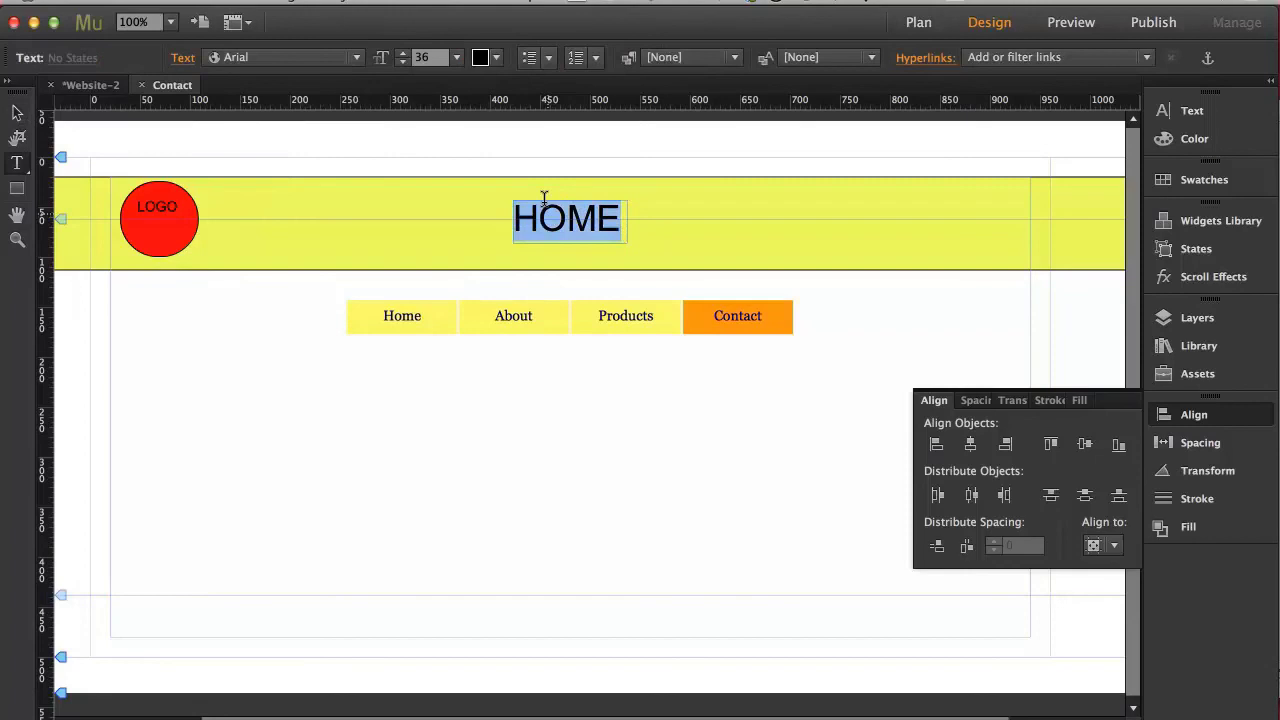
pyautogui.write('CONTACT')
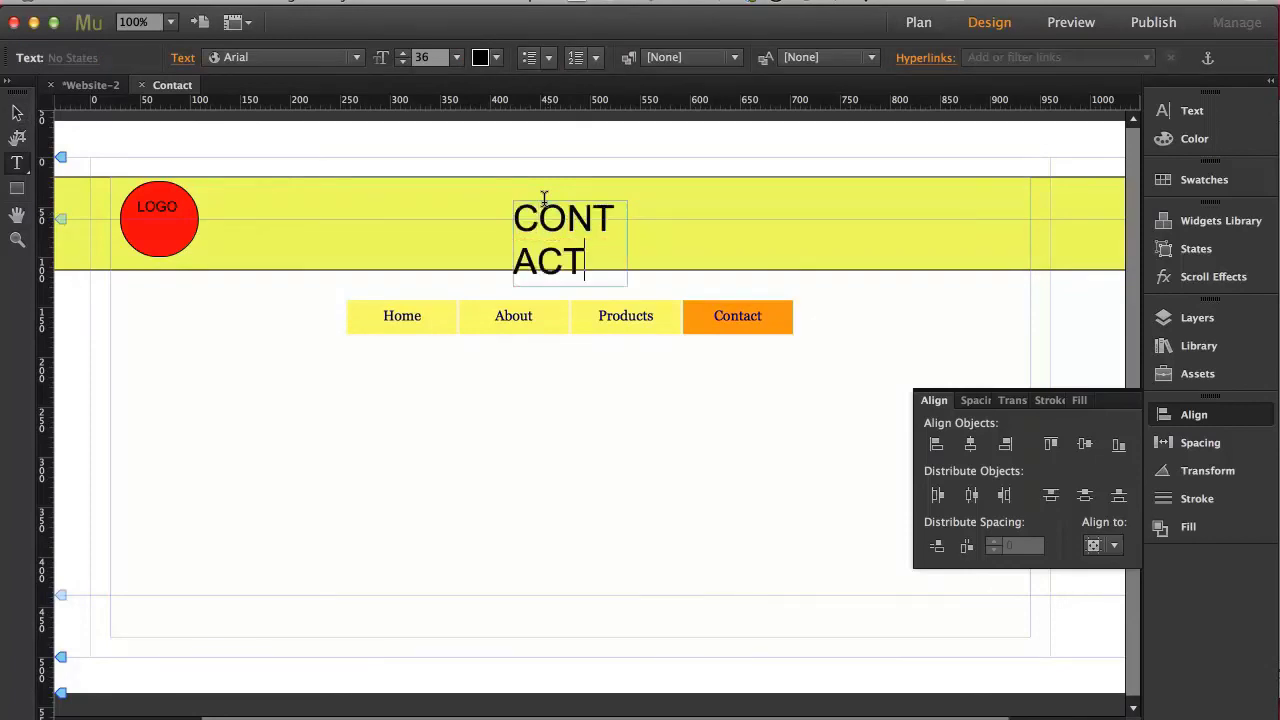
pyautogui.click(16, 113)
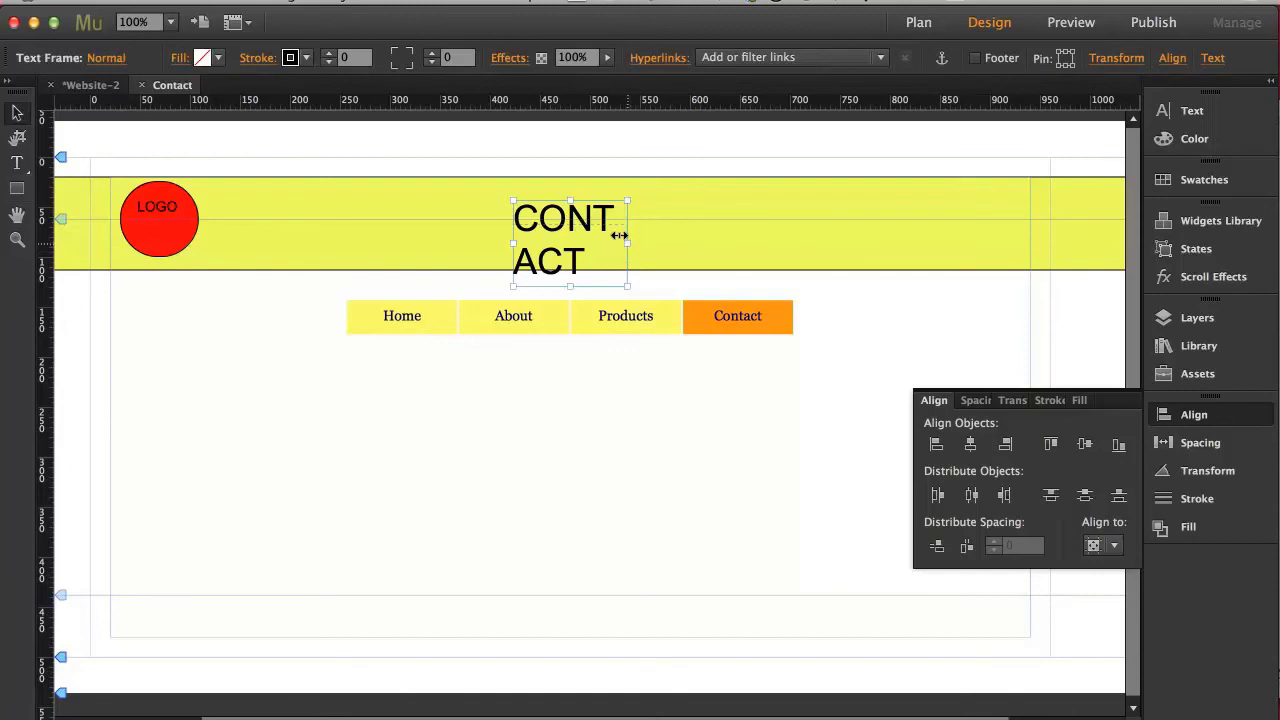
pyautogui.moveTo(622, 237); pyautogui.dragTo(690, 228)
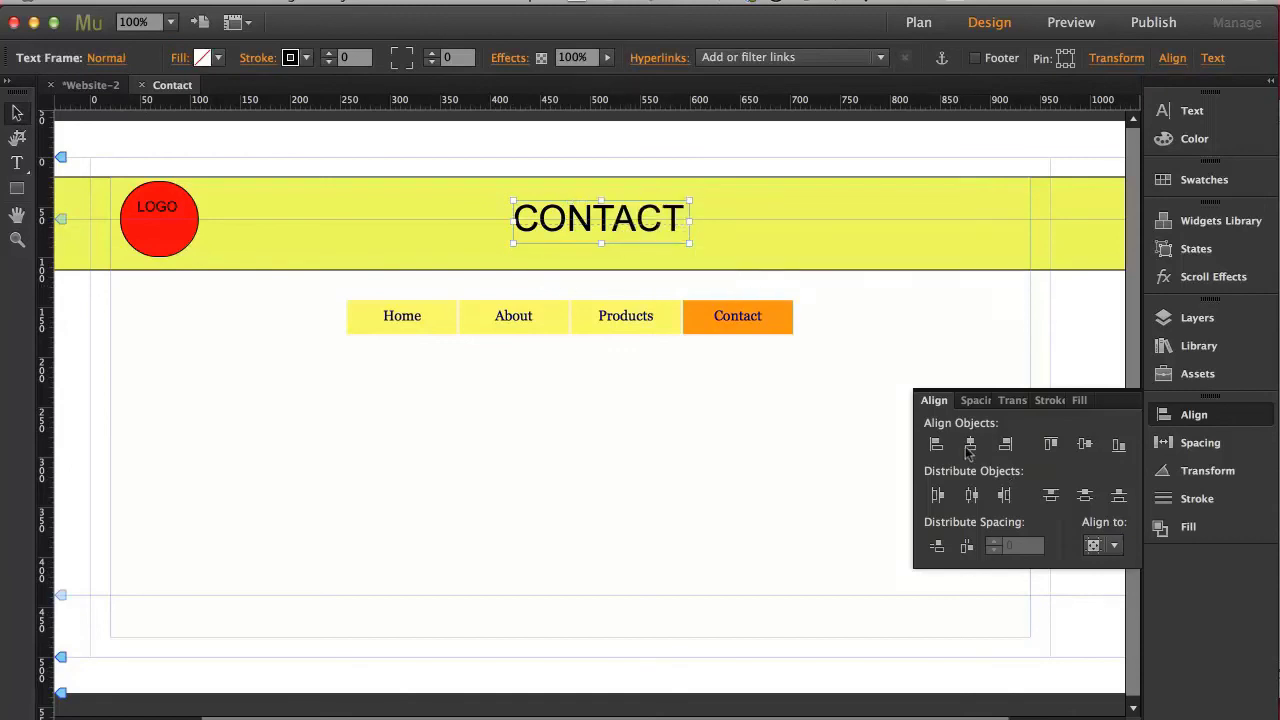
pyautogui.click(969, 446)
# Step: Close the Contact page and preview the whole site in the browser
pyautogui.press('super+w')
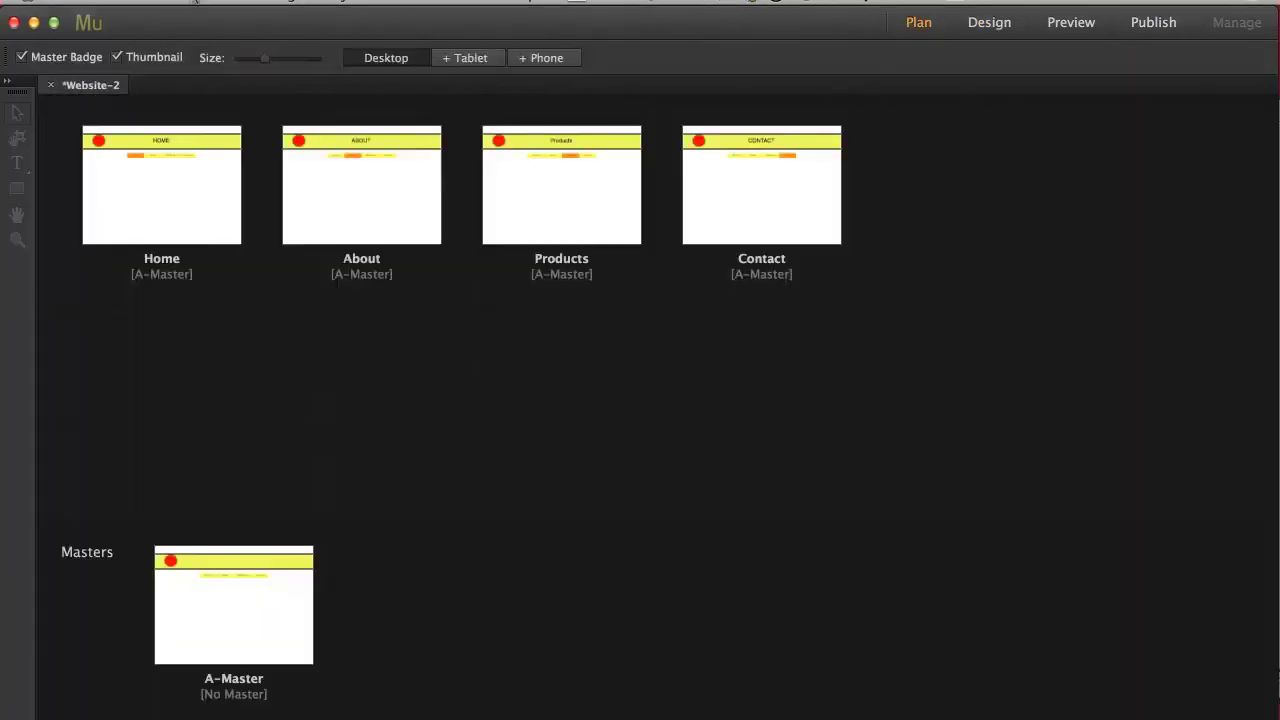
pyautogui.click(195, 2)
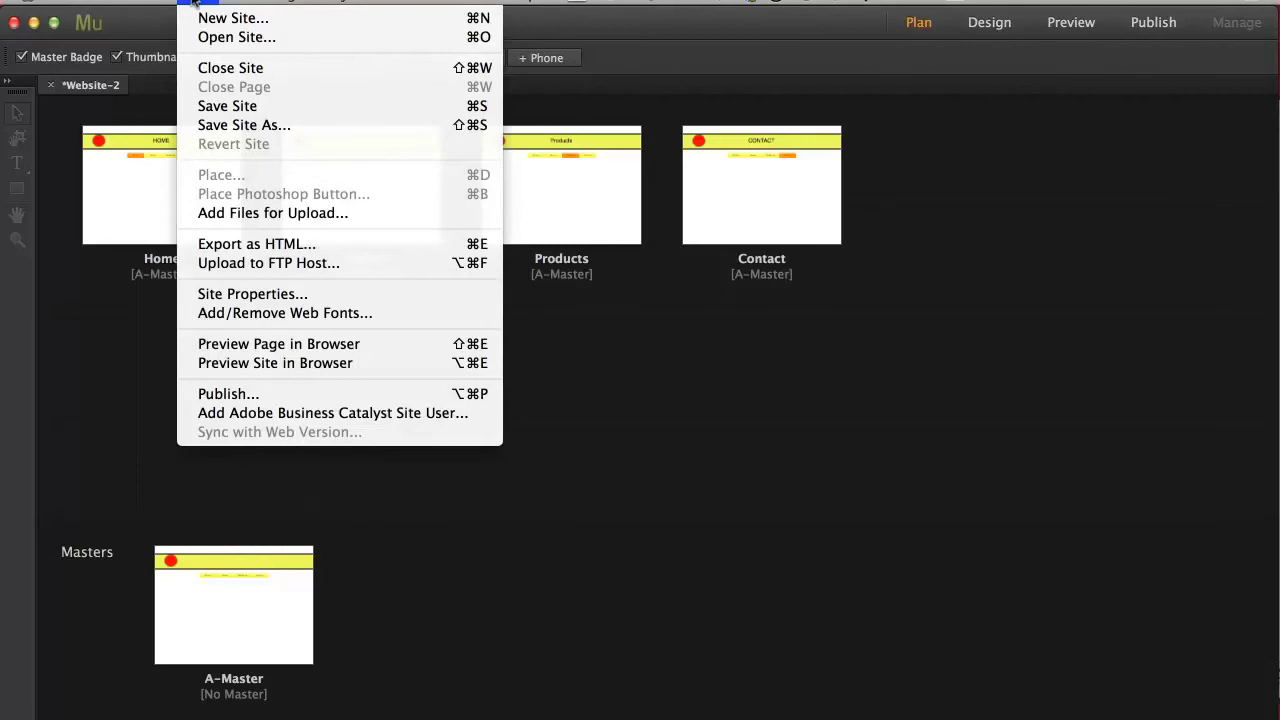
pyautogui.click(232, 362)
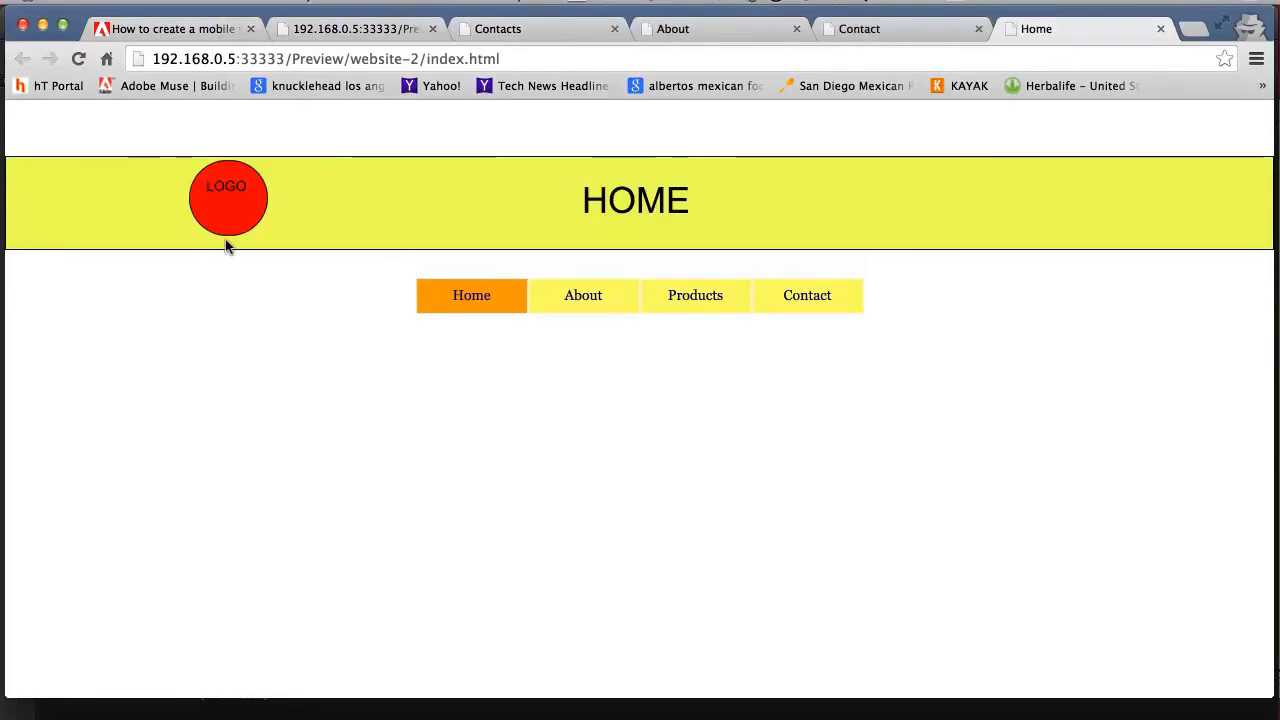
# Step: Test the preview's About, Products and Contact nav links, ending back on Products
pyautogui.click(557, 292)
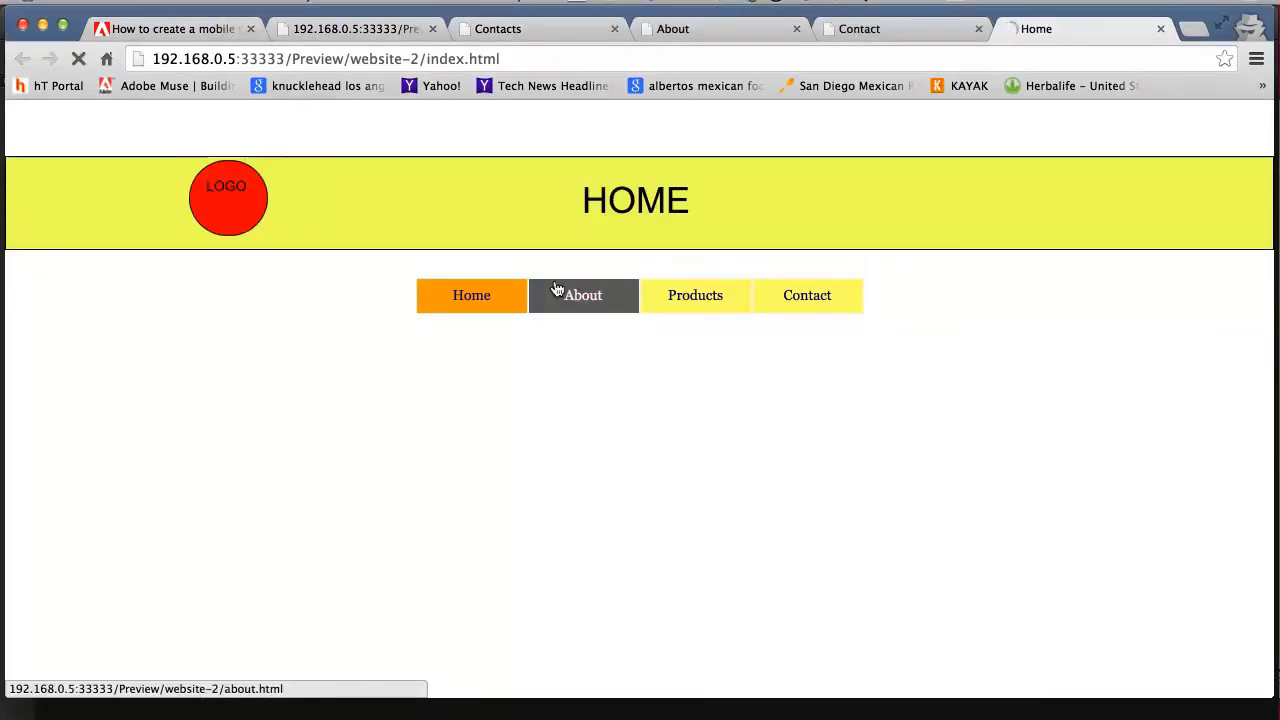
pyautogui.click(669, 291)
pyautogui.click(787, 293)
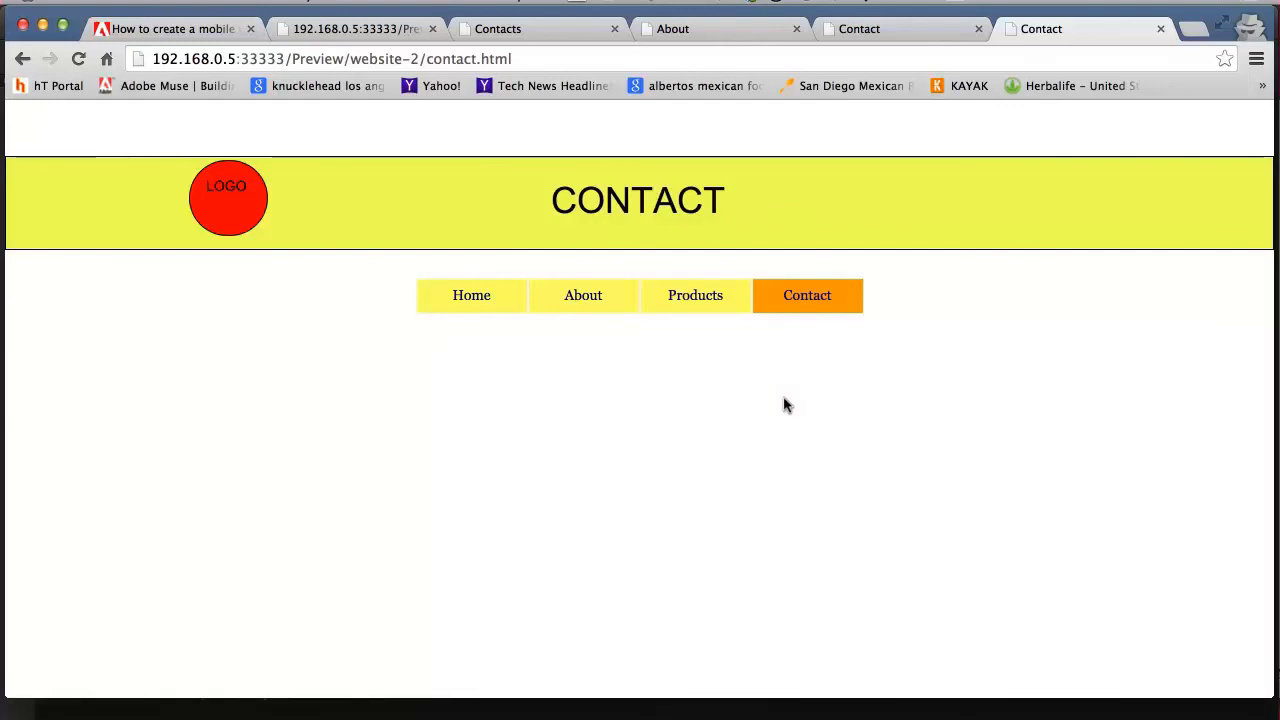
pyautogui.click(704, 300)
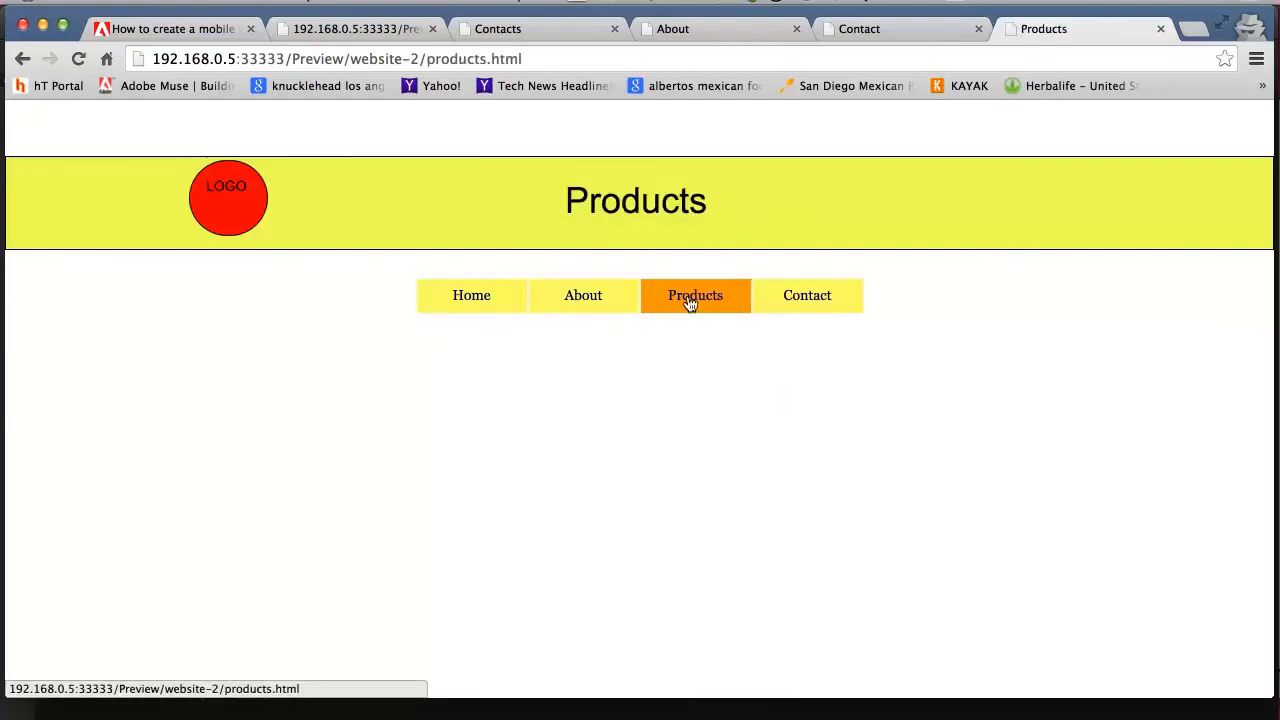